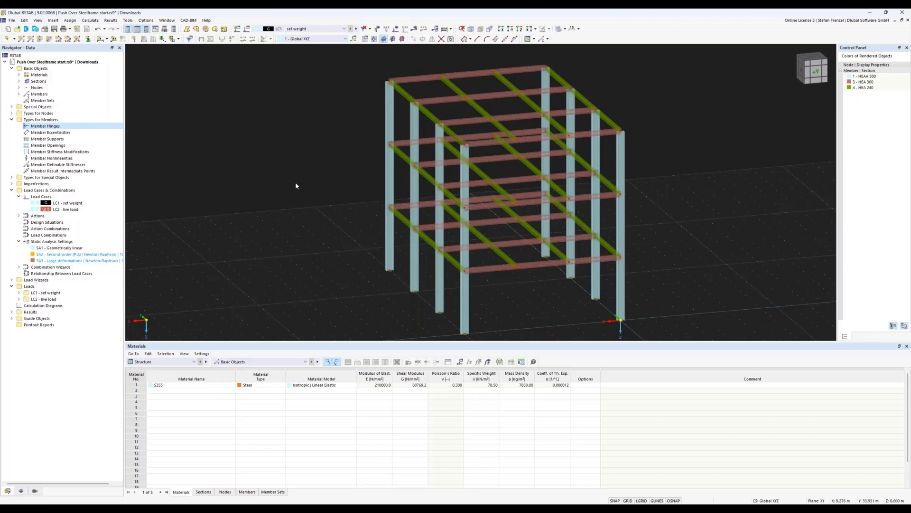
Step: Enlarge the displayed size of the nodal support symbols at the column bases
{"action": "scroll", "coordinate": [295, 184], "scroll_direction": "down", "scroll_amount": 4}
{"action": "scroll", "coordinate": [523, 176], "scroll_direction": "up", "scroll_amount": 2}
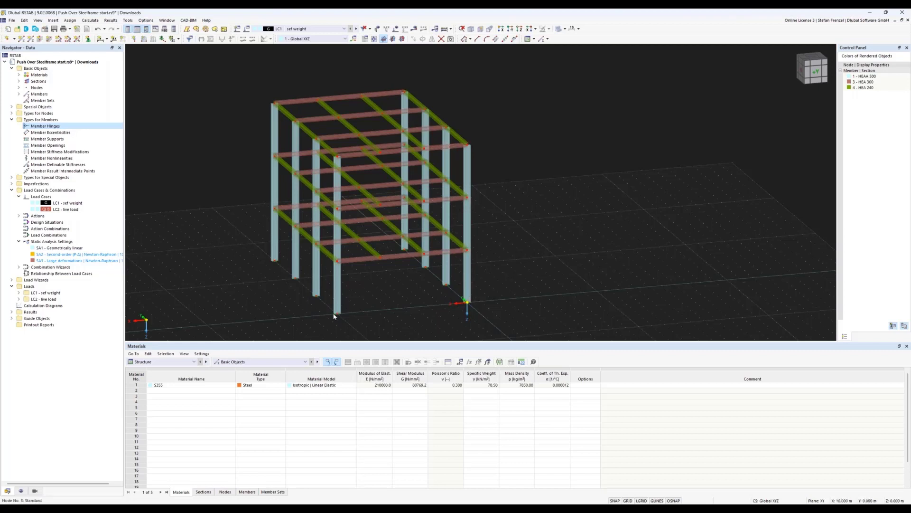
{"action": "scroll", "coordinate": [333, 316], "scroll_direction": "up", "scroll_amount": 5}
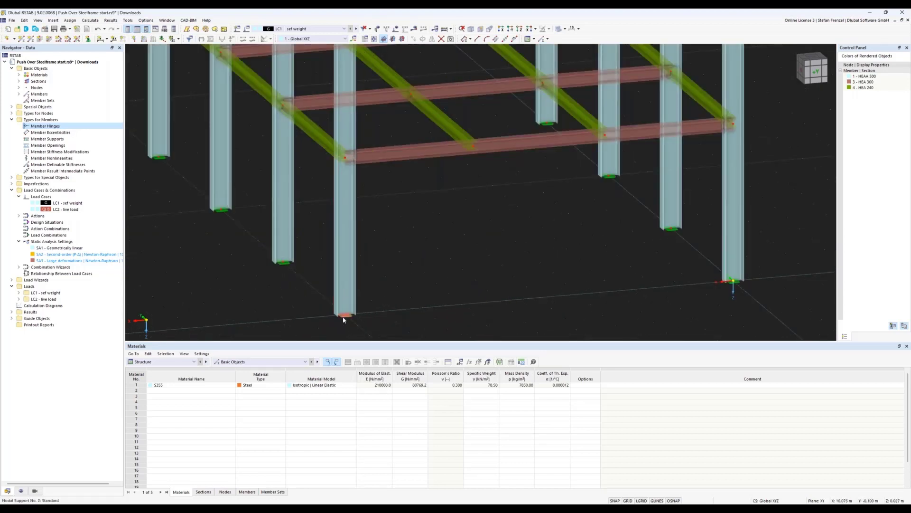
{"action": "right_click", "coordinate": [344, 320]}
{"action": "left_click_drag", "start_coordinate": [362, 387], "coordinate": [443, 385]}
{"action": "left_click", "coordinate": [431, 229]}
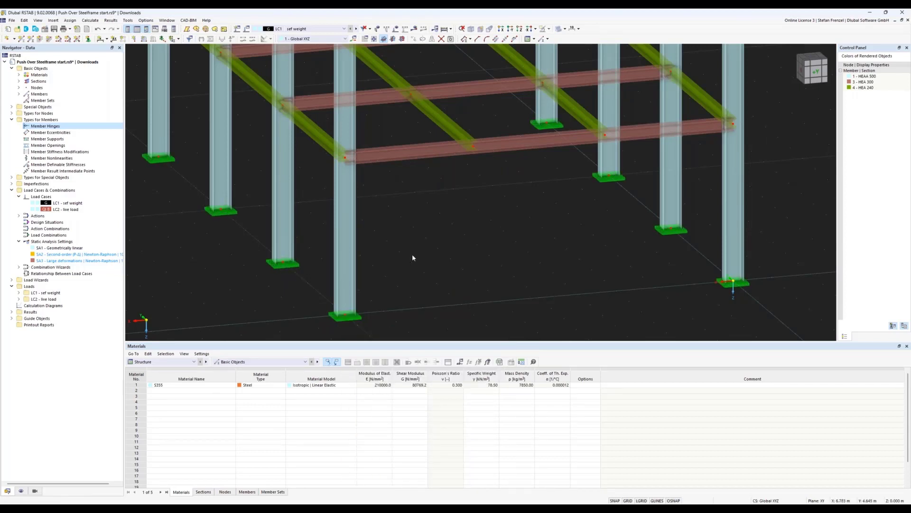
{"action": "scroll", "coordinate": [412, 258], "scroll_direction": "down", "scroll_amount": 3}
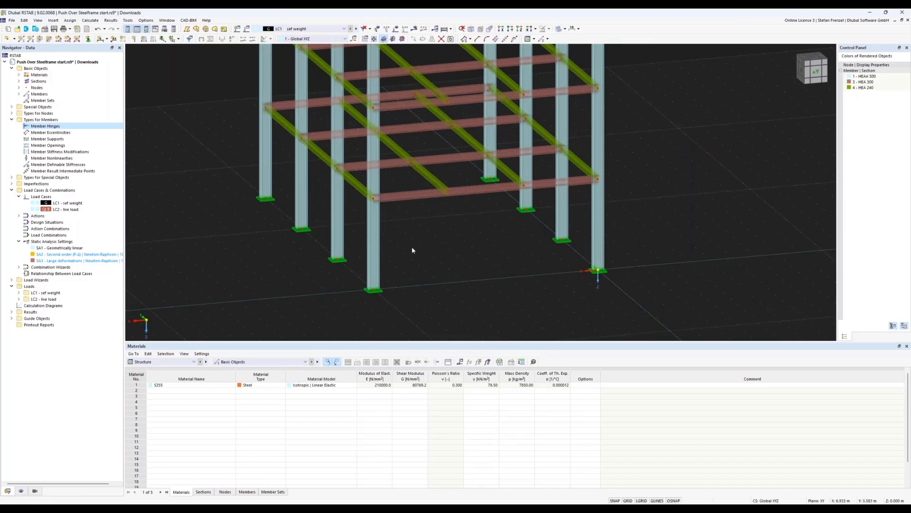
{"action": "scroll", "coordinate": [409, 240], "scroll_direction": "down", "scroll_amount": 5}
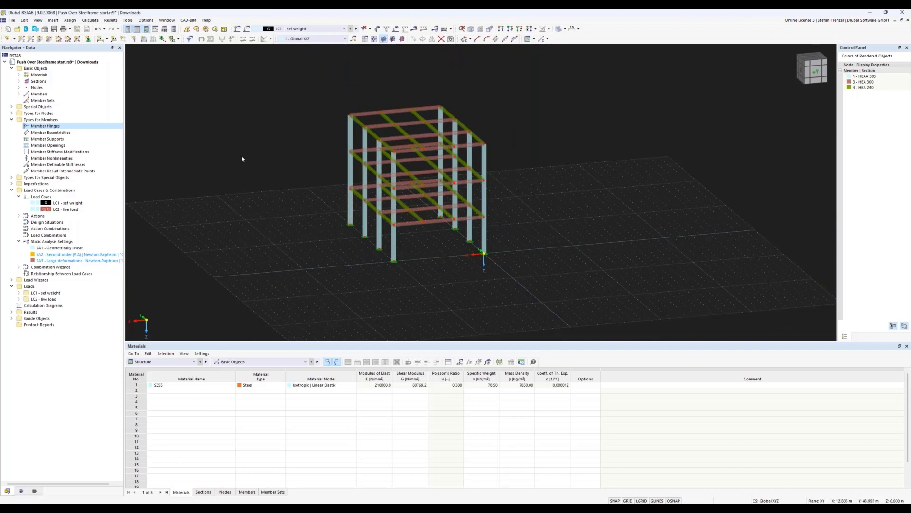
Step: Activate the Pushover Analysis add-on in the model's base data
{"action": "right_click", "coordinate": [56, 66]}
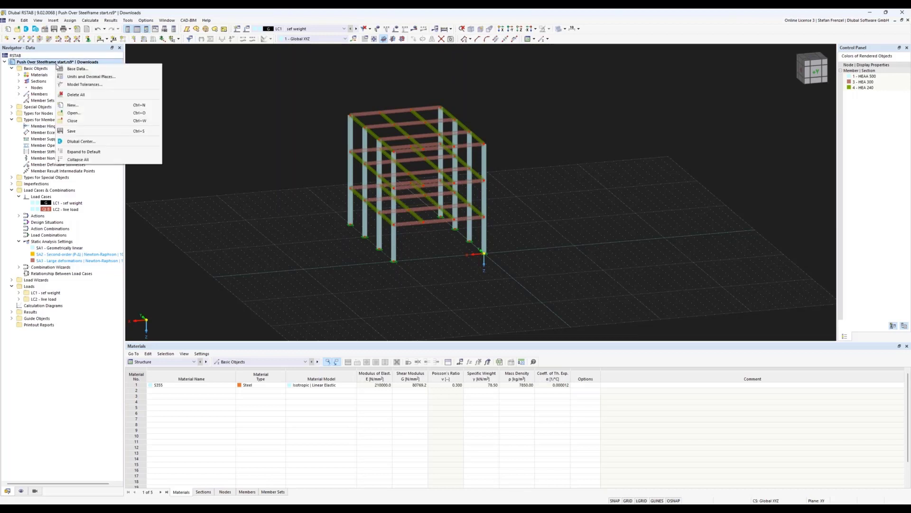
{"action": "left_click", "coordinate": [67, 70]}
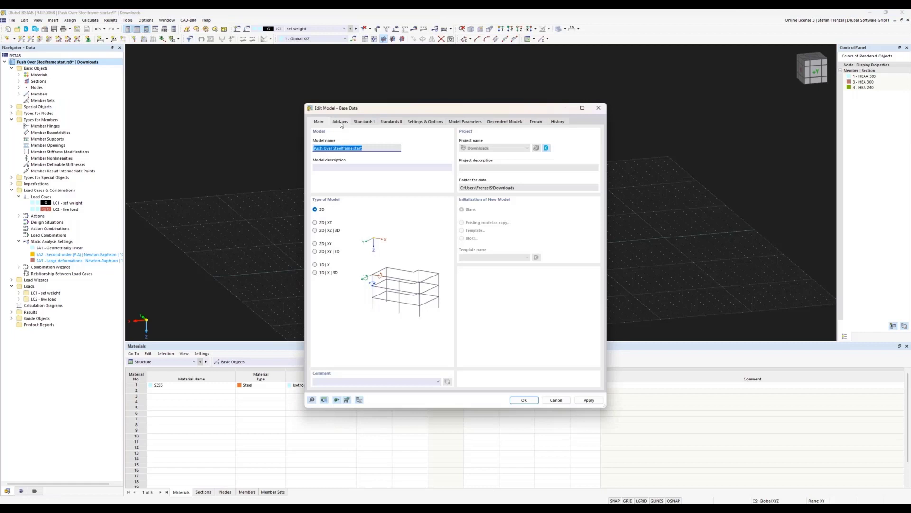
{"action": "left_click", "coordinate": [340, 122]}
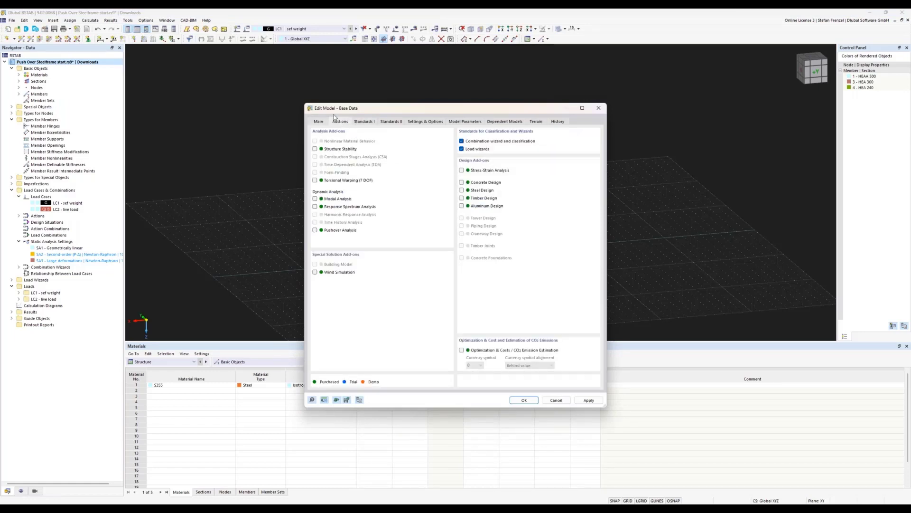
{"action": "left_click", "coordinate": [316, 230]}
{"action": "left_click", "coordinate": [519, 401]}
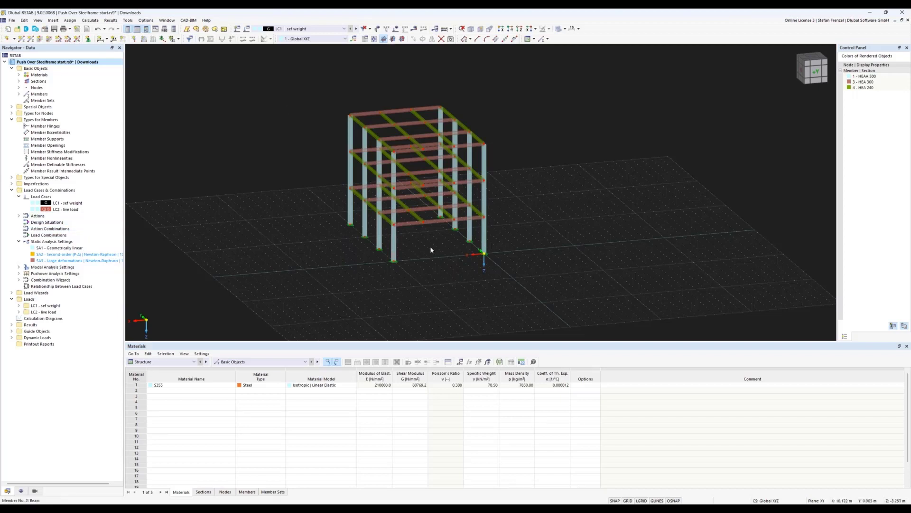
Step: Create a new member hinge in the Local xyz system with the rotational releases φy and φz deactivated
{"action": "right_click_drag", "start_coordinate": [522, 242], "coordinate": [517, 234]}
{"action": "left_click", "coordinate": [499, 238]}
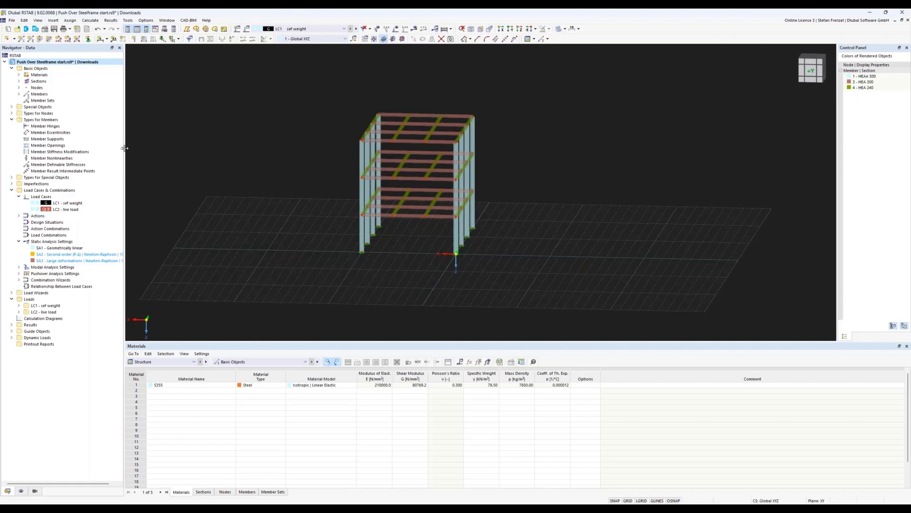
{"action": "right_click", "coordinate": [51, 127]}
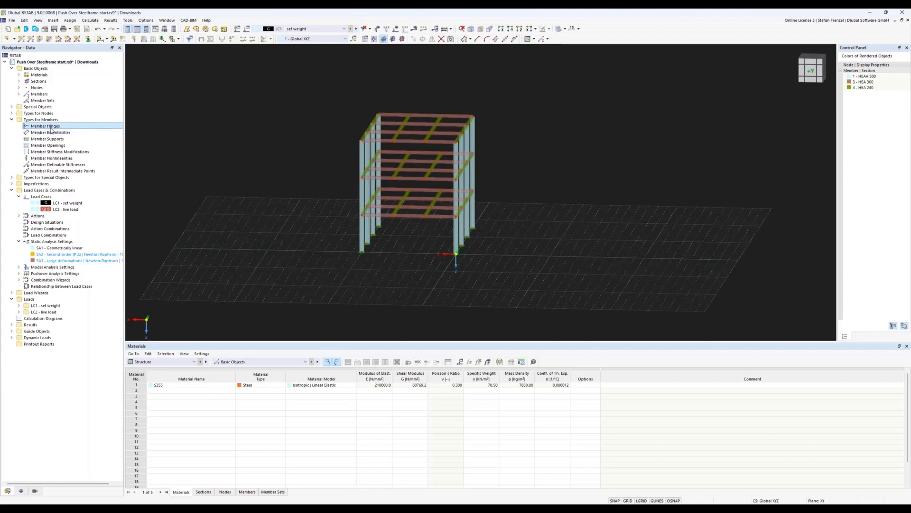
{"action": "left_click", "coordinate": [67, 143]}
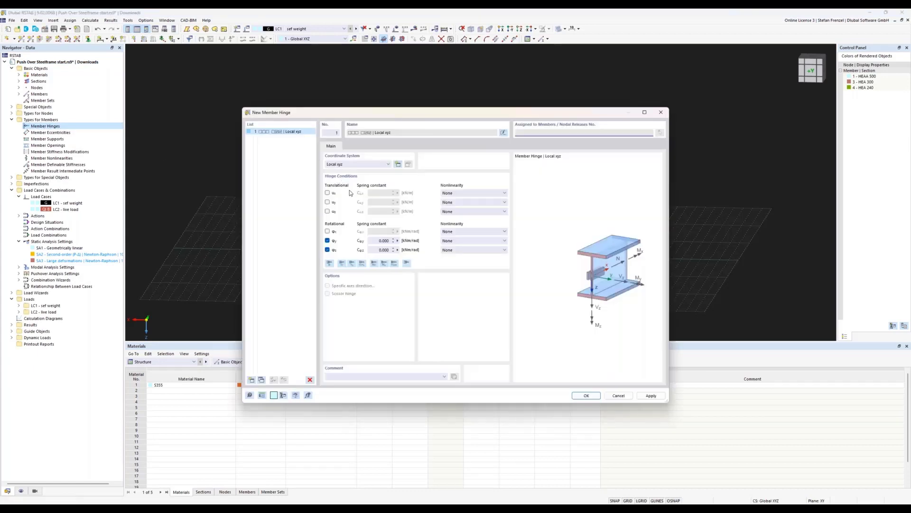
{"action": "left_click", "coordinate": [327, 240]}
{"action": "left_click", "coordinate": [327, 250]}
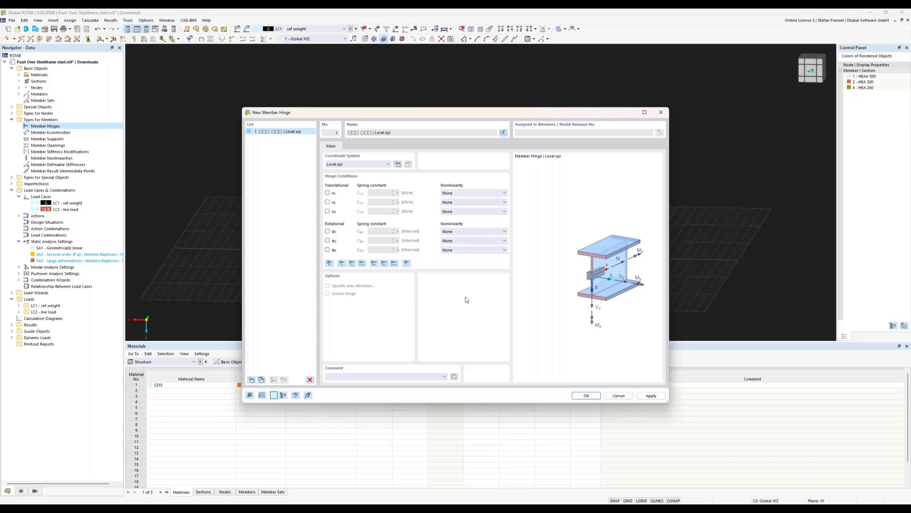
Step: Set the hinge's φy and φz nonlinearity to Plastic | FEMA 356 | Elastic, review the φy plastic diagram and save the hinge
{"action": "left_click", "coordinate": [491, 242]}
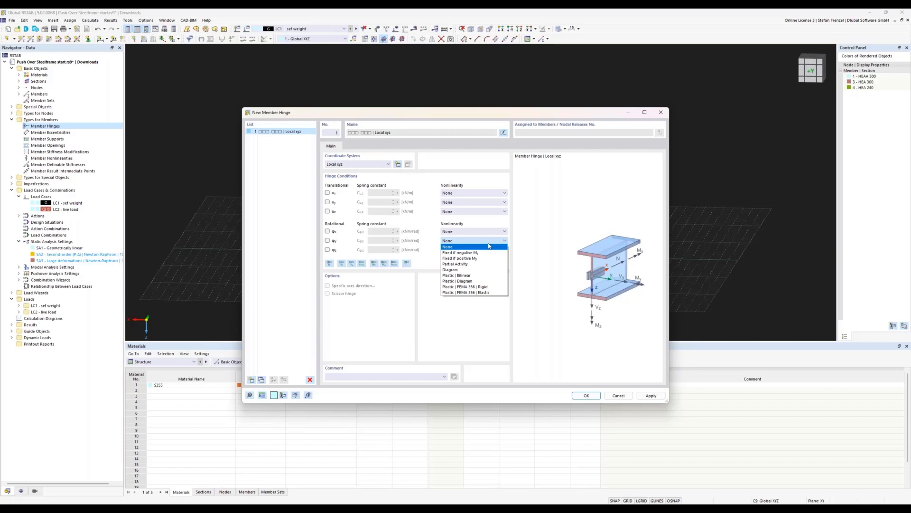
{"action": "left_click", "coordinate": [473, 292]}
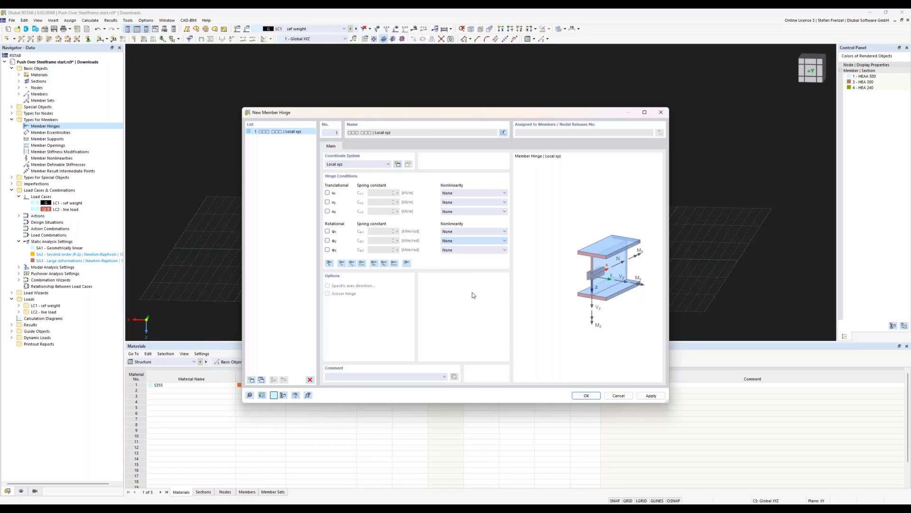
{"action": "left_click", "coordinate": [484, 253]}
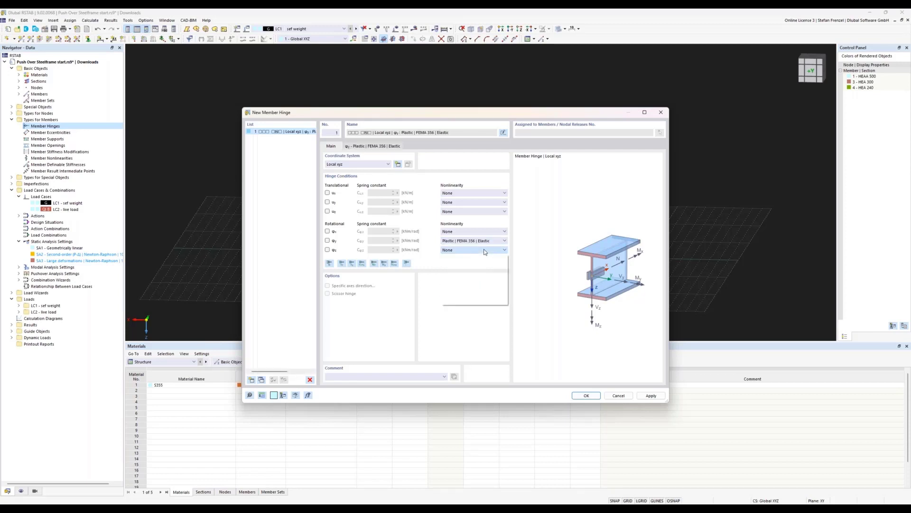
{"action": "left_click", "coordinate": [481, 299]}
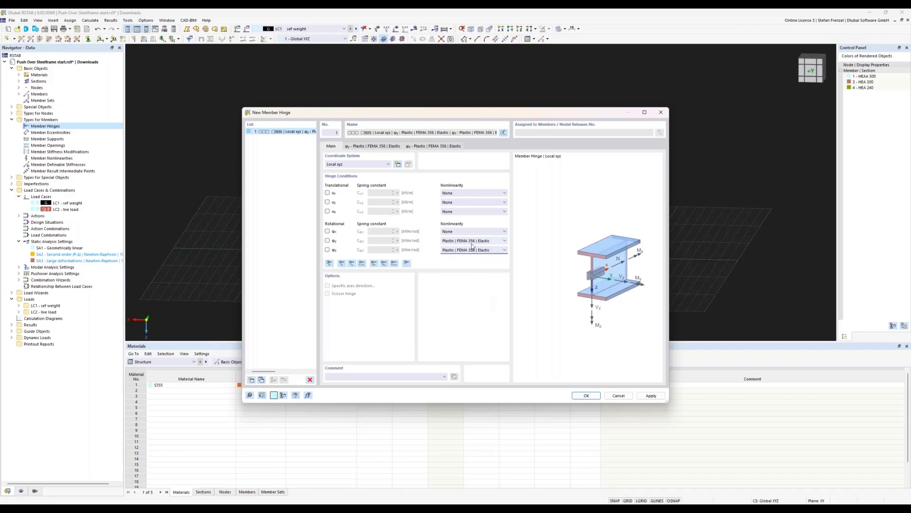
{"action": "left_click", "coordinate": [384, 146]}
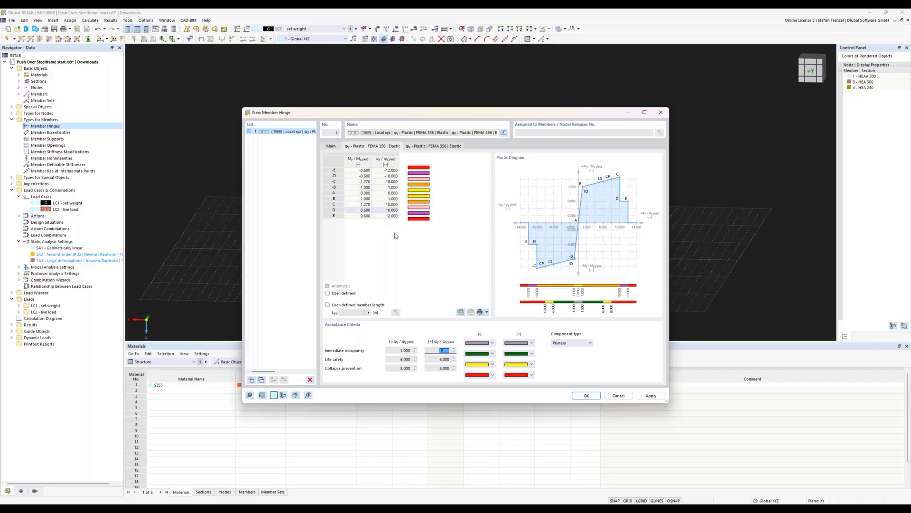
{"action": "left_click", "coordinate": [587, 397]}
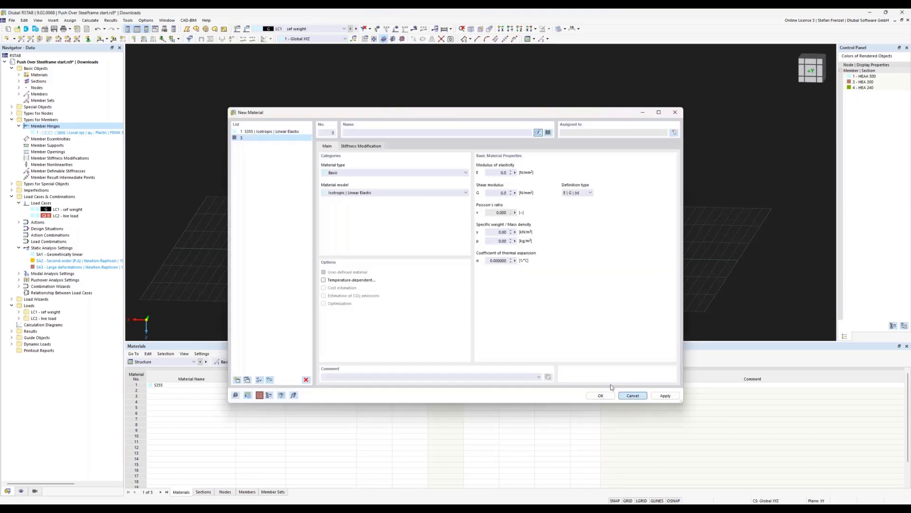
{"action": "left_click", "coordinate": [631, 396]}
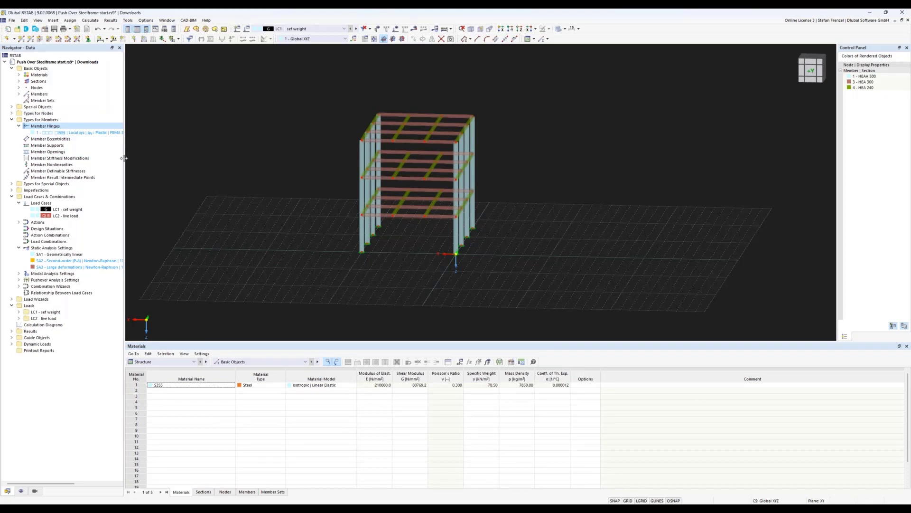
Step: Widen the navigator and turn on the display of member orientations
{"action": "left_click_drag", "start_coordinate": [125, 158], "coordinate": [162, 157]}
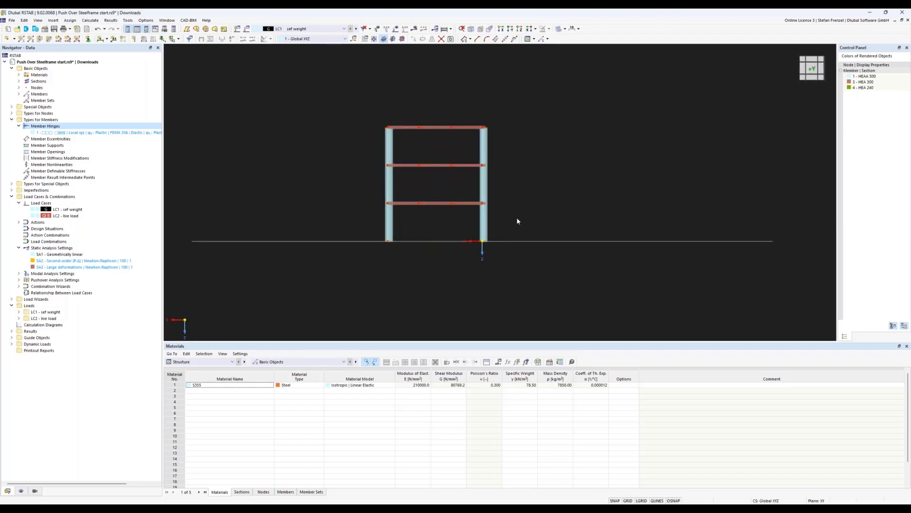
{"action": "left_click", "coordinate": [20, 490]}
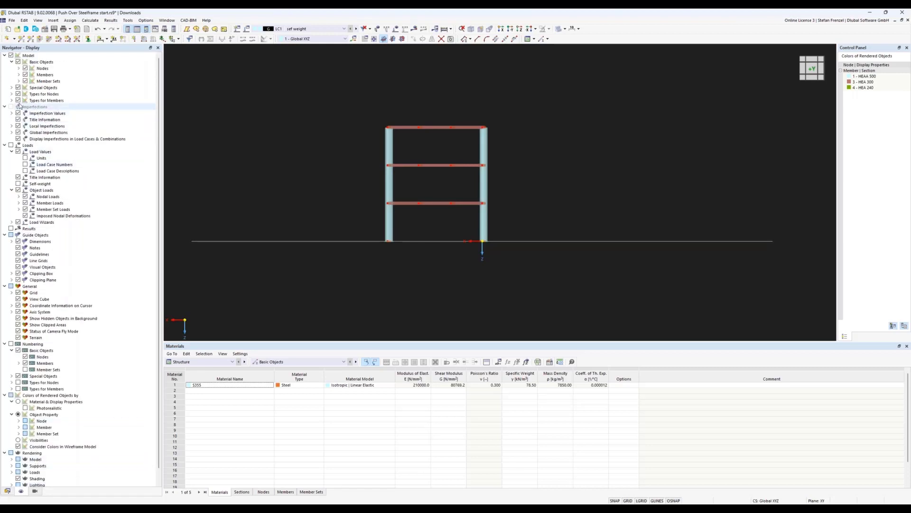
{"action": "left_click", "coordinate": [18, 75]}
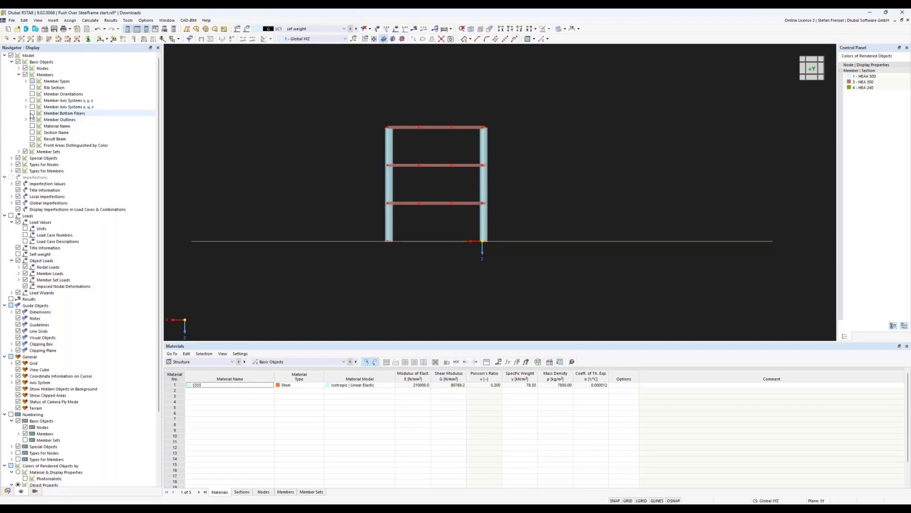
{"action": "left_click", "coordinate": [32, 94]}
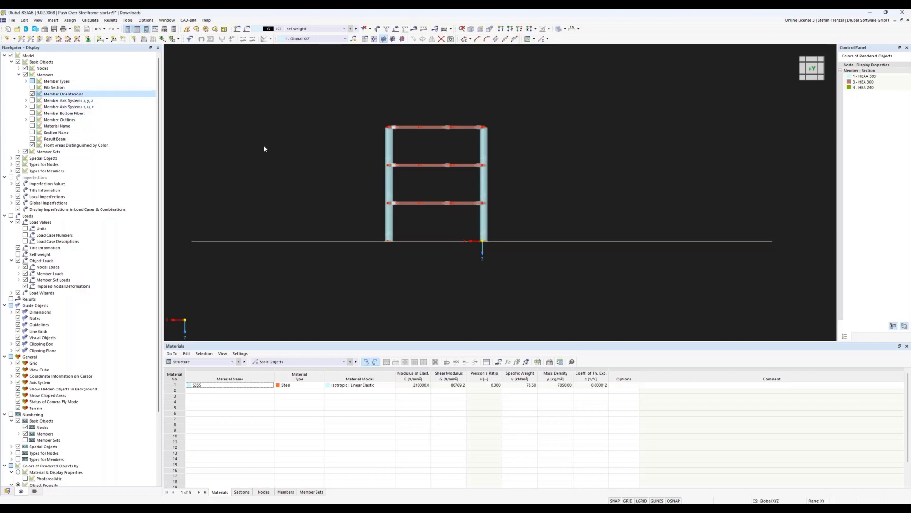
Step: Select the beam end segments adjoining the columns on all three floors, together with the ground-floor columns
{"action": "right_click_drag", "start_coordinate": [562, 176], "coordinate": [560, 188]}
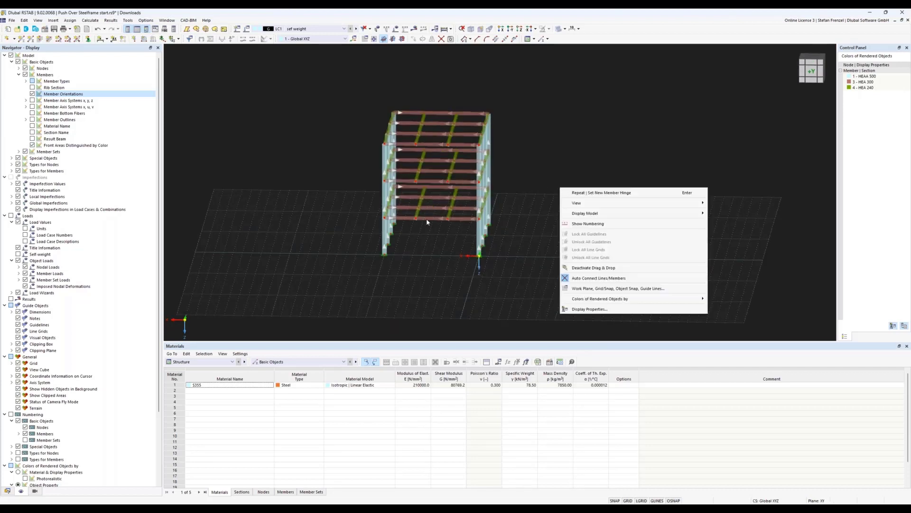
{"action": "key", "text": "Escape"}
{"action": "scroll", "coordinate": [427, 219], "scroll_direction": "up", "scroll_amount": 5}
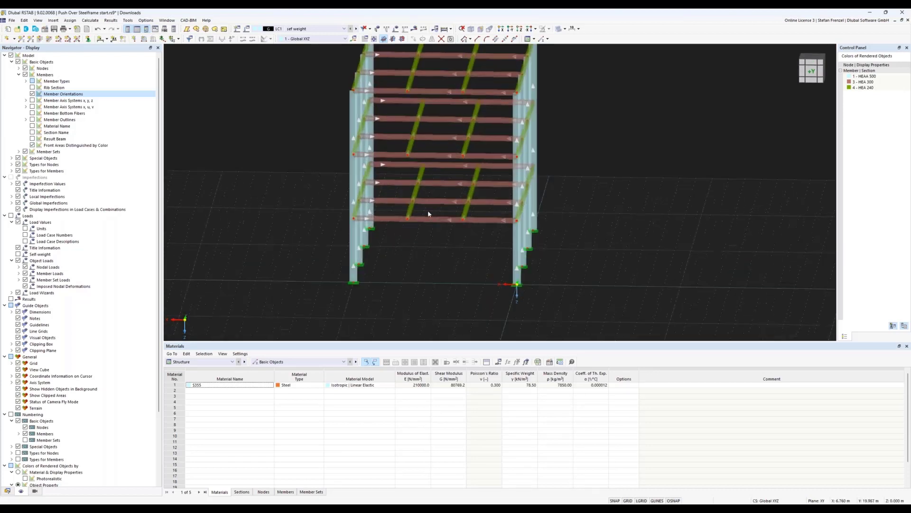
{"action": "scroll", "coordinate": [429, 213], "scroll_direction": "down", "scroll_amount": 3}
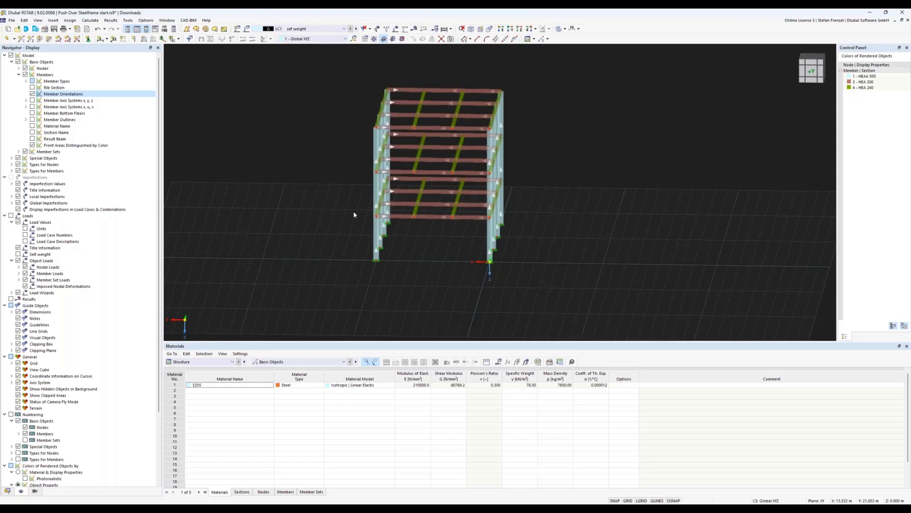
{"action": "right_click_drag", "start_coordinate": [420, 263], "coordinate": [426, 259]}
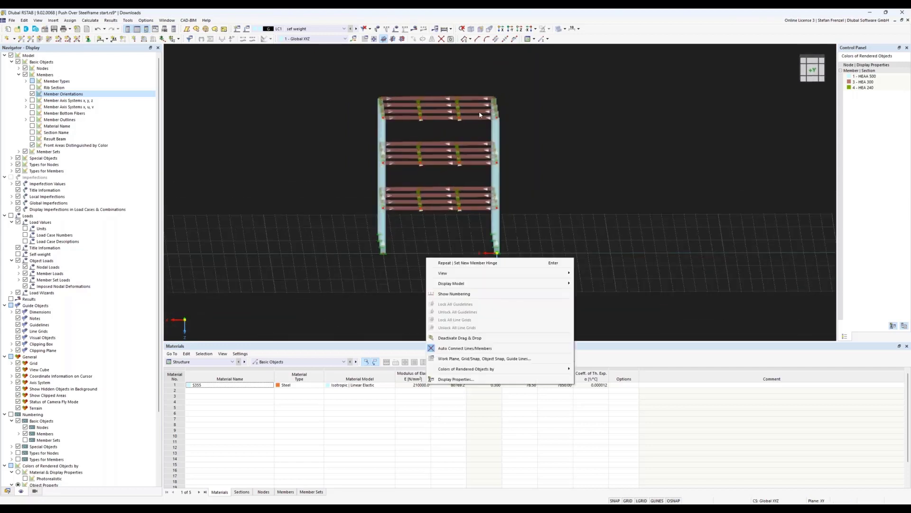
{"action": "left_click", "coordinate": [484, 87]}
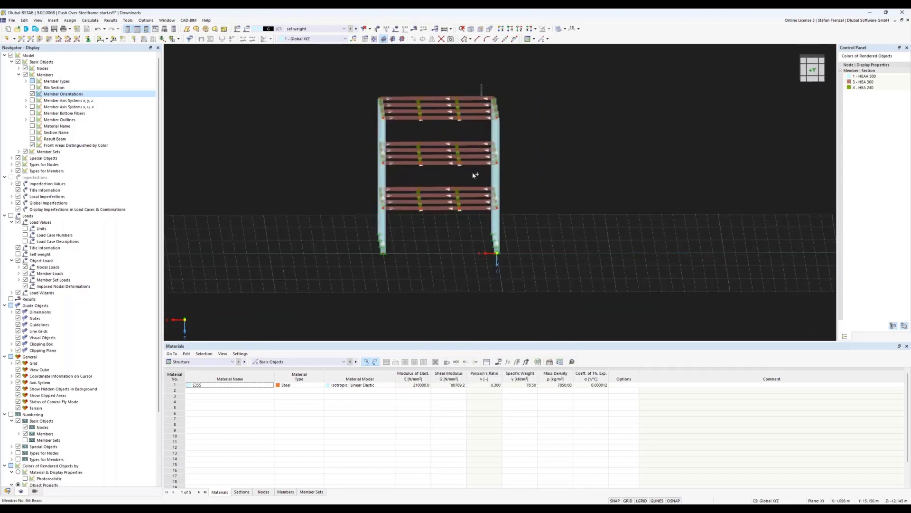
{"action": "left_click_drag", "start_coordinate": [483, 84], "coordinate": [456, 233]}
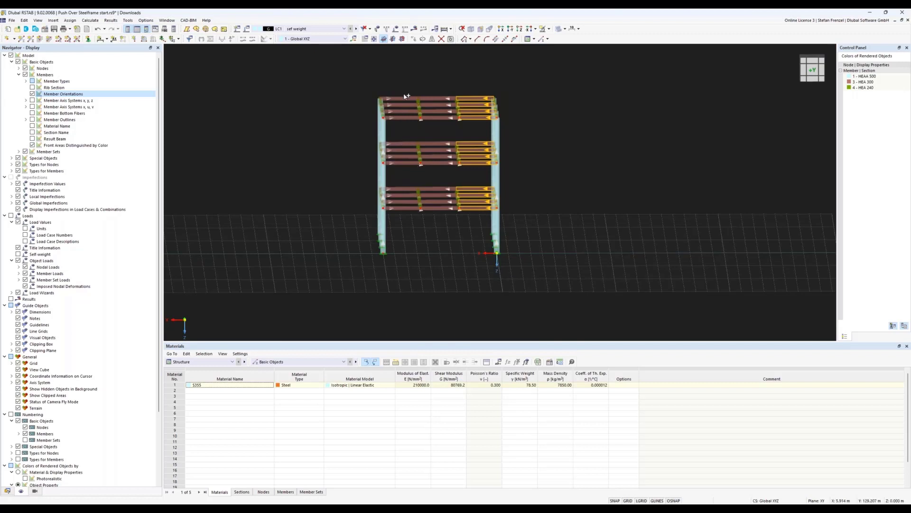
{"action": "left_click_drag", "start_coordinate": [406, 88], "coordinate": [418, 283]}
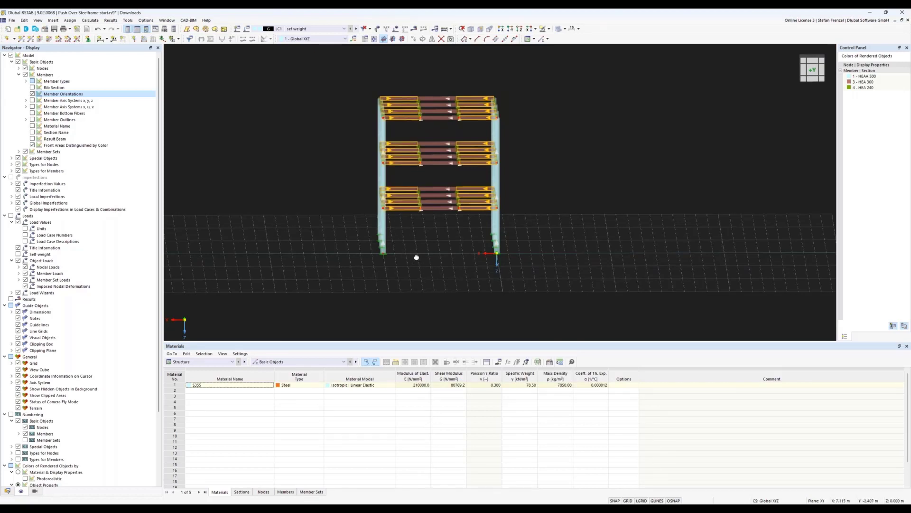
{"action": "middle_click_drag", "start_coordinate": [419, 257], "coordinate": [420, 247]}
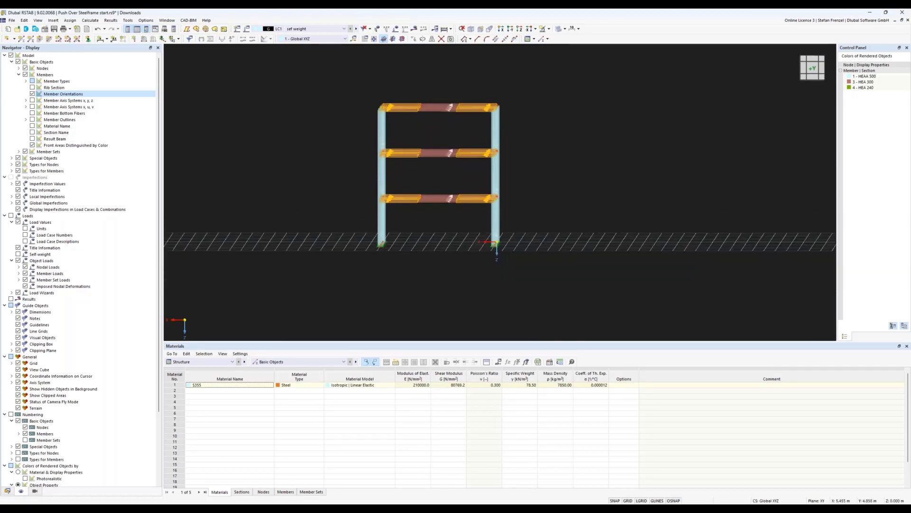
{"action": "left_click_drag", "start_coordinate": [518, 221], "coordinate": [347, 255]}
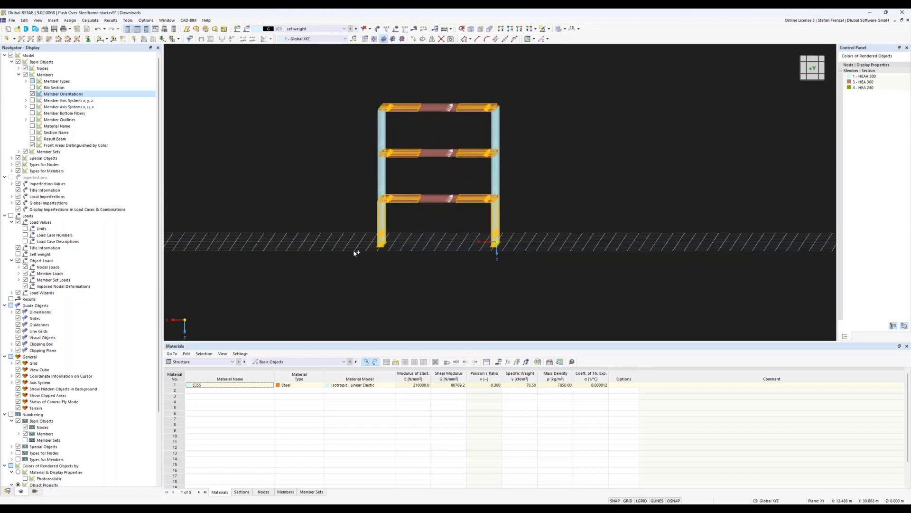
Step: Assign the Plastic | FEMA 356 | Elastic hinge to the member start i of the selected beam end segments and ground-floor columns
{"action": "double_click", "coordinate": [377, 231]}
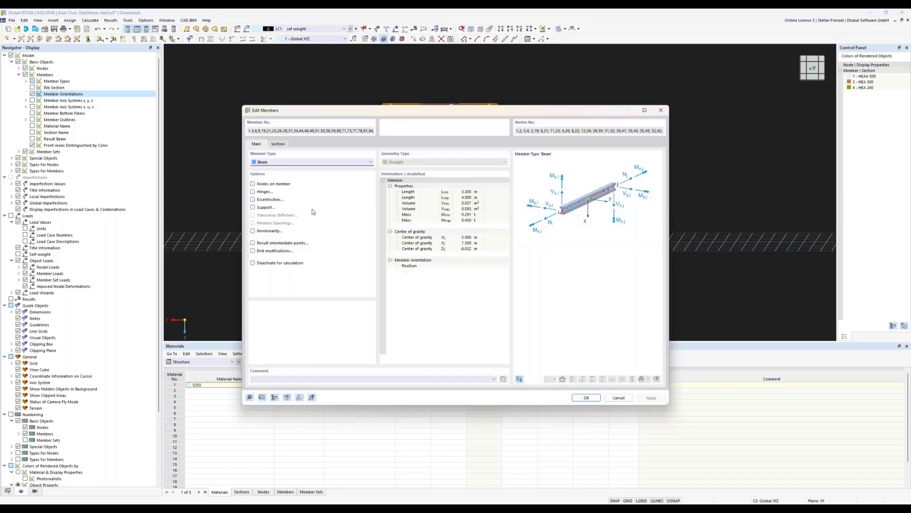
{"action": "left_click", "coordinate": [253, 192]}
{"action": "left_click", "coordinate": [295, 148]}
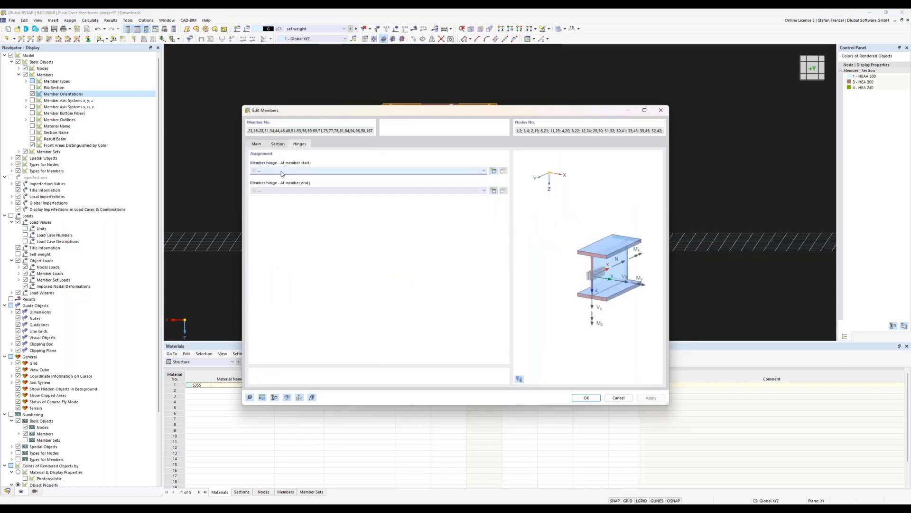
{"action": "left_click", "coordinate": [304, 171]}
{"action": "left_click", "coordinate": [301, 183]}
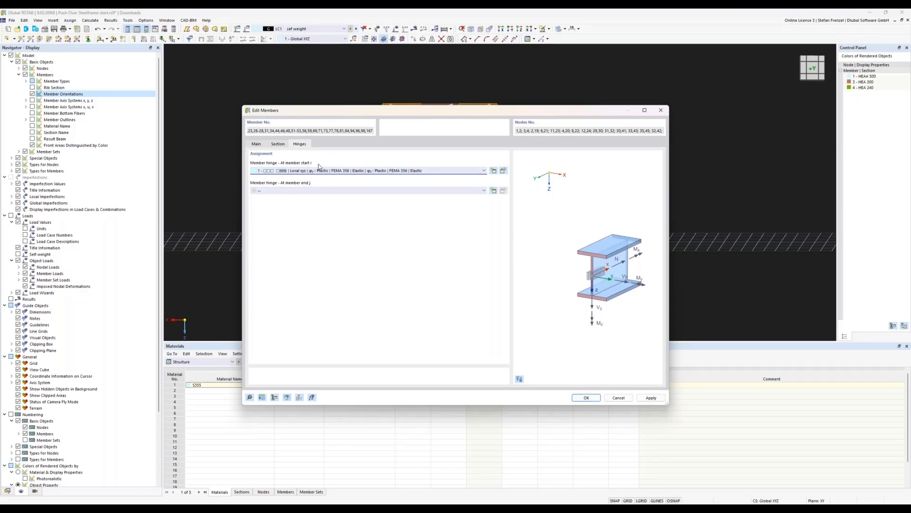
{"action": "left_click", "coordinate": [585, 398]}
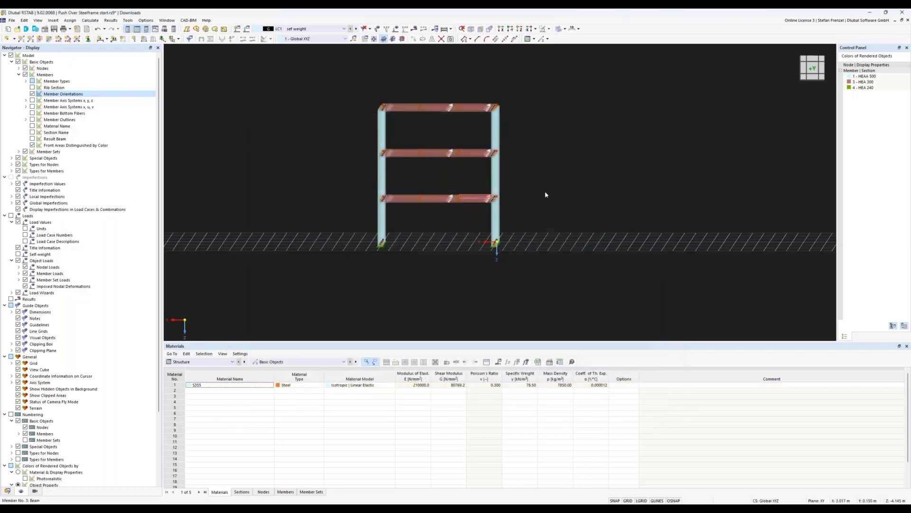
Step: Select all HEA 240 beams in the three bays on all three floors, without the columns
{"action": "middle_click_drag", "start_coordinate": [619, 184], "coordinate": [510, 184], "text": "ctrl"}
{"action": "left_click_drag", "start_coordinate": [504, 89], "coordinate": [491, 223]}
{"action": "left_click_drag", "start_coordinate": [451, 88], "coordinate": [411, 200]}
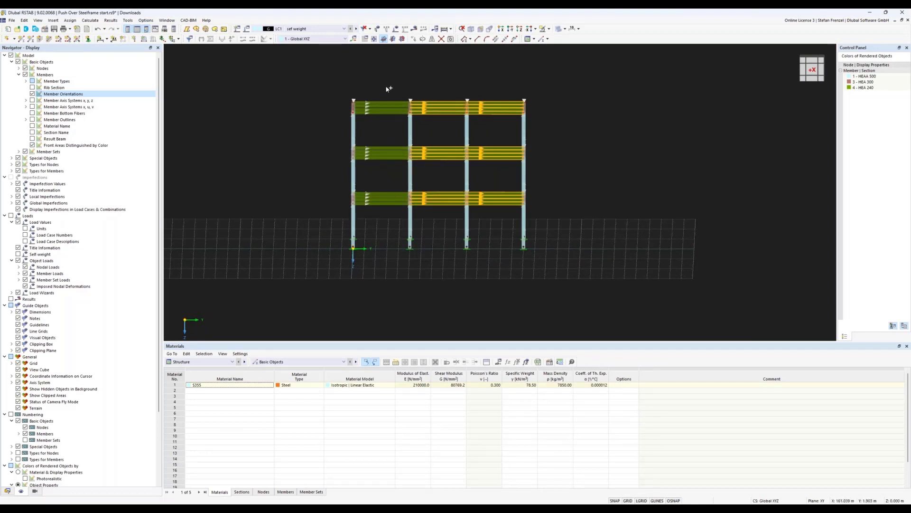
{"action": "left_click_drag", "start_coordinate": [386, 86], "coordinate": [370, 214]}
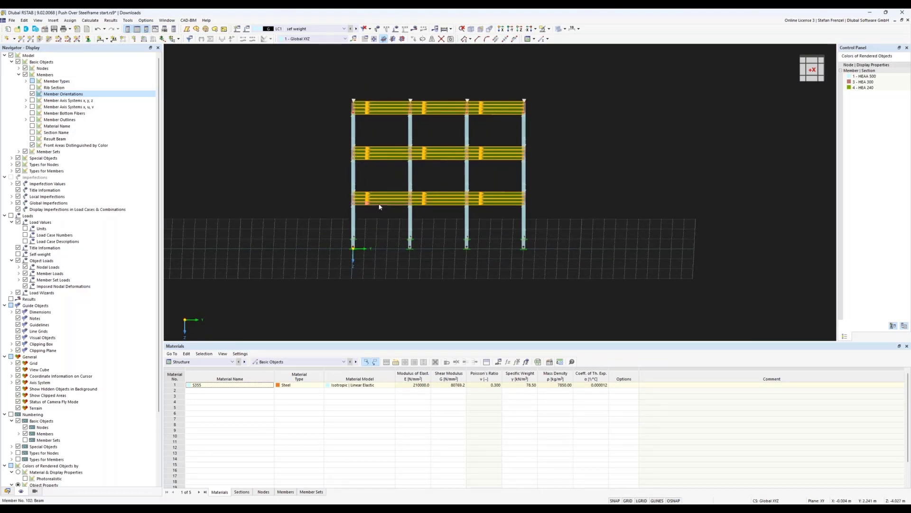
Step: Assign the FEMA 356 plastic hinge to both the member start i and member end j of the selected HEA 240 beams
{"action": "double_click", "coordinate": [378, 208]}
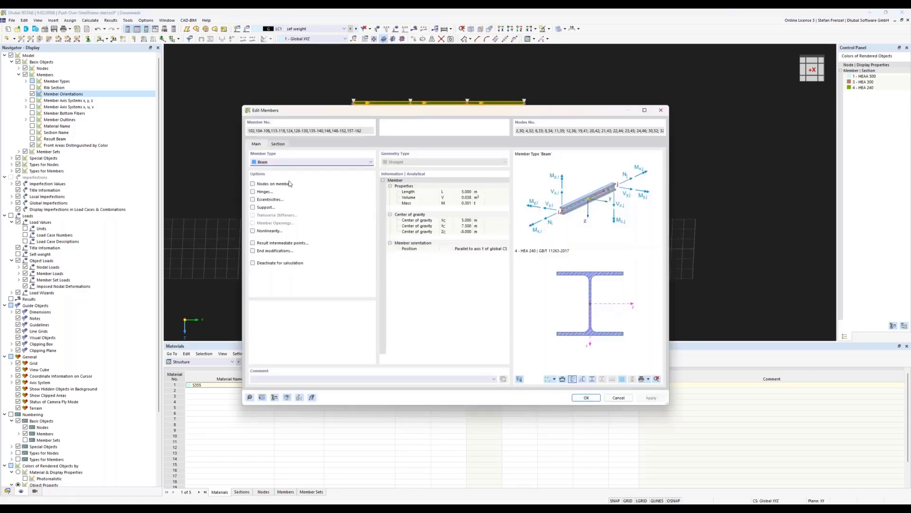
{"action": "left_click", "coordinate": [253, 191]}
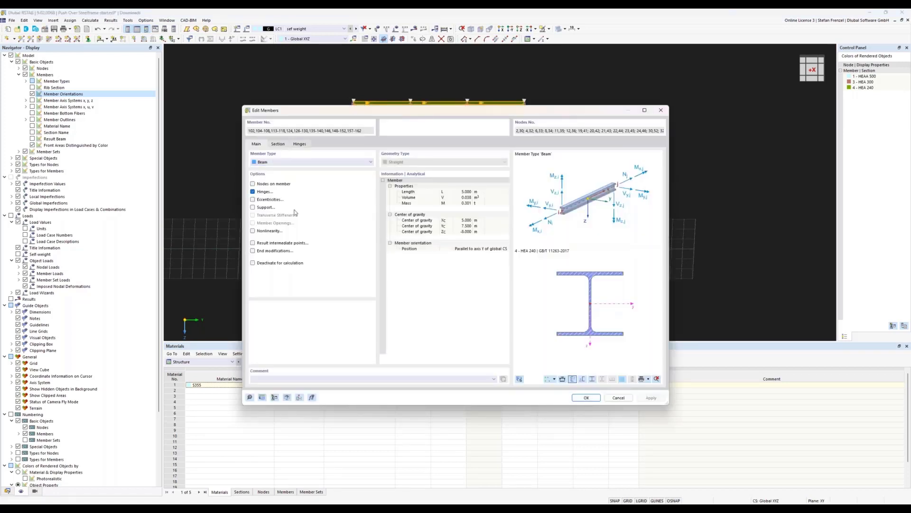
{"action": "left_click", "coordinate": [300, 144]}
{"action": "left_click", "coordinate": [307, 171]}
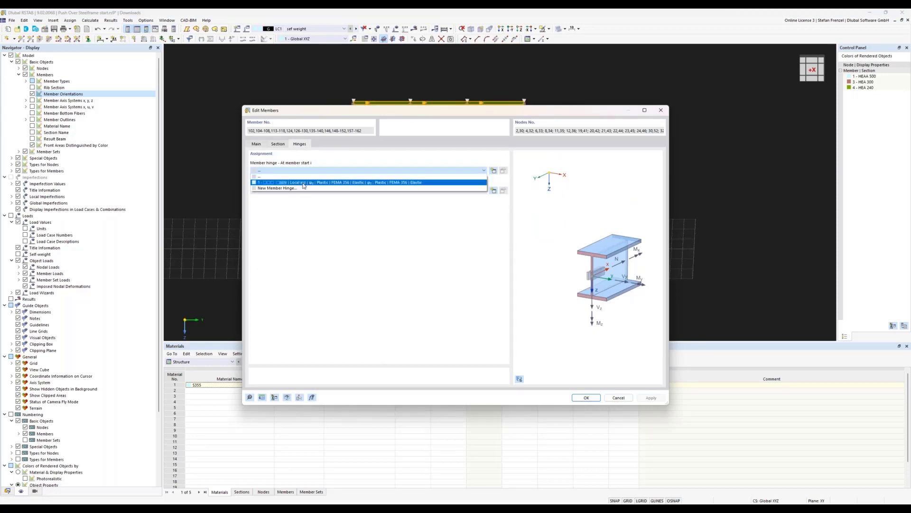
{"action": "left_click", "coordinate": [305, 182]}
{"action": "left_click", "coordinate": [305, 190]}
{"action": "left_click", "coordinate": [306, 202]}
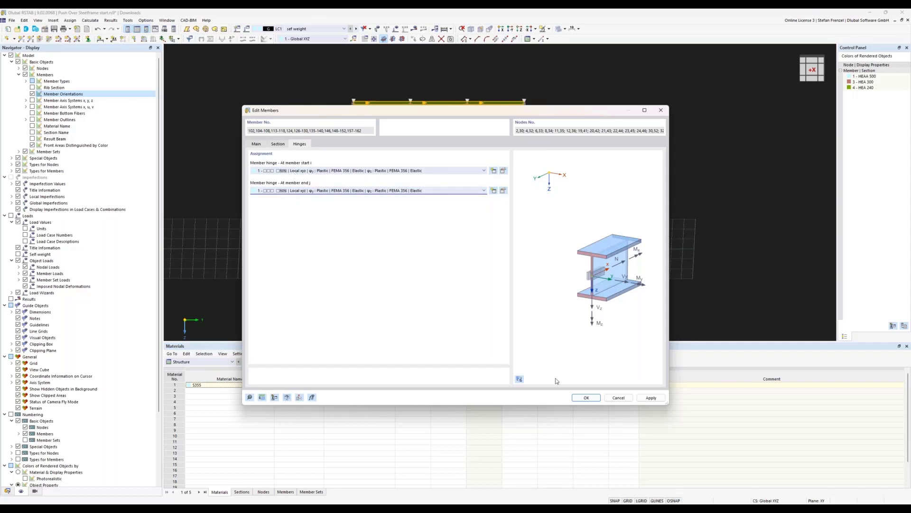
{"action": "left_click", "coordinate": [581, 399]}
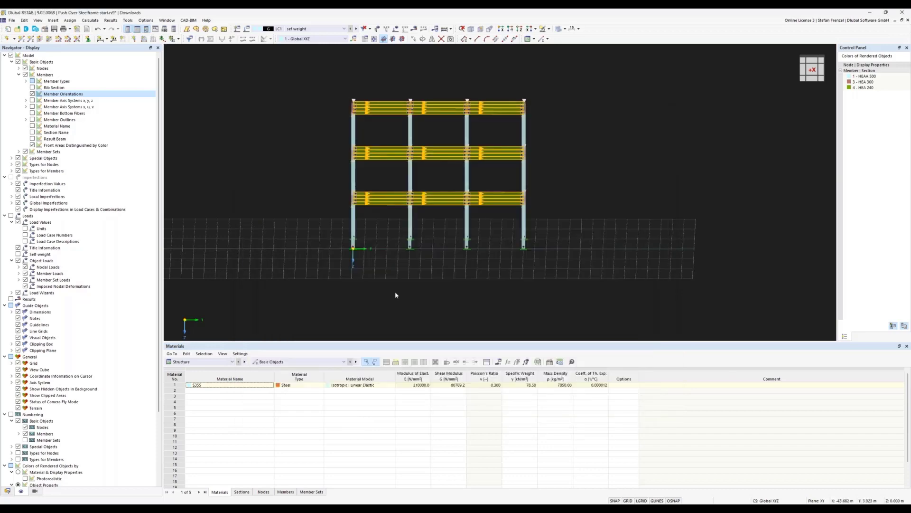
{"action": "middle_click_drag", "start_coordinate": [333, 256], "coordinate": [356, 304], "text": "ctrl"}
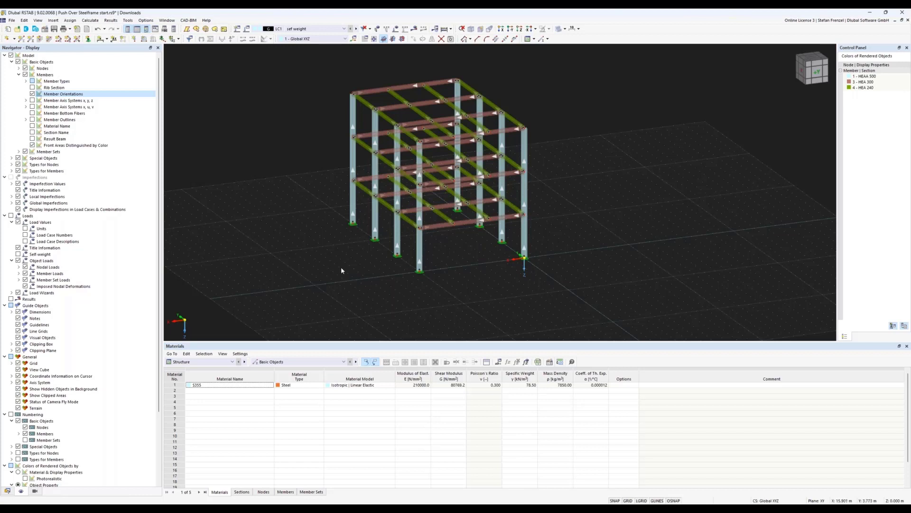
{"action": "middle_click_drag", "start_coordinate": [341, 267], "coordinate": [393, 213], "text": "ctrl"}
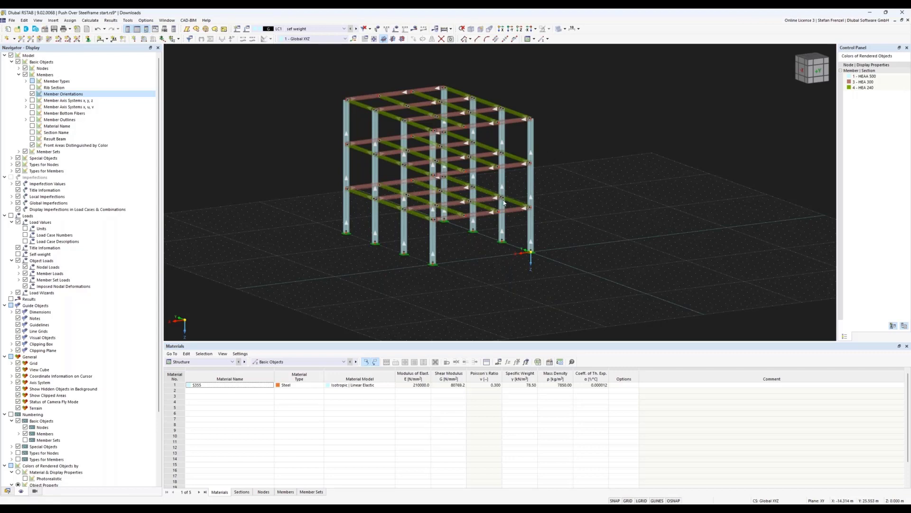
{"action": "scroll", "coordinate": [504, 203], "scroll_direction": "up", "scroll_amount": 1}
{"action": "scroll", "coordinate": [474, 180], "scroll_direction": "down", "scroll_amount": 3}
{"action": "scroll", "coordinate": [445, 160], "scroll_direction": "up", "scroll_amount": 4}
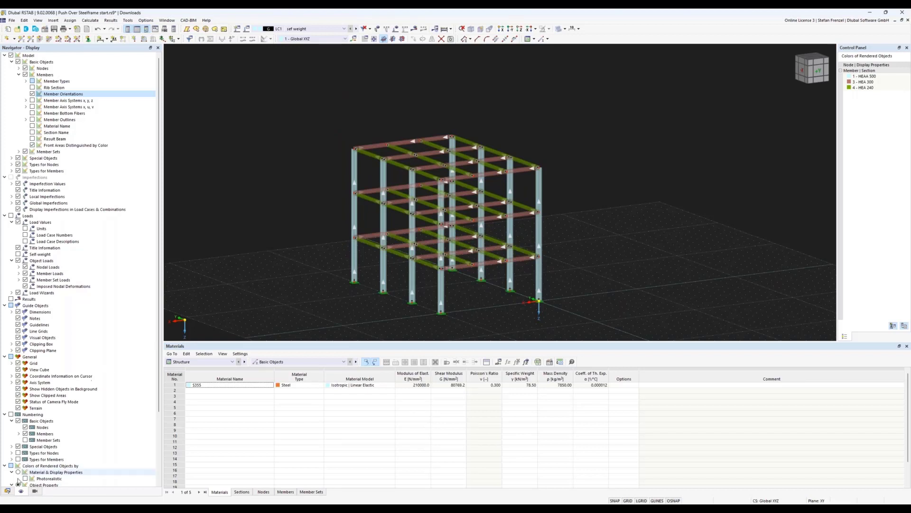
Step: Add a new design situation of type Seismic/Mass Combination - psi-E,i to the load cases and combinations
{"action": "left_click", "coordinate": [7, 491]}
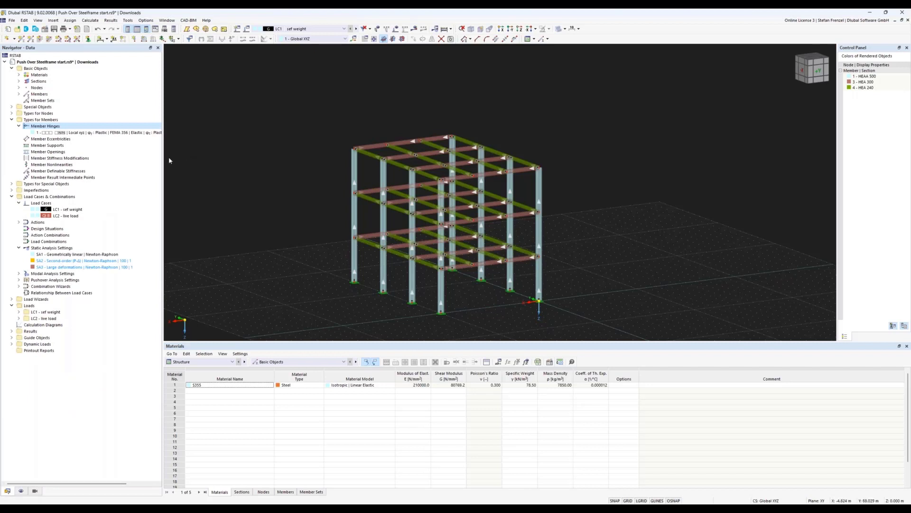
{"action": "right_click", "coordinate": [50, 204]}
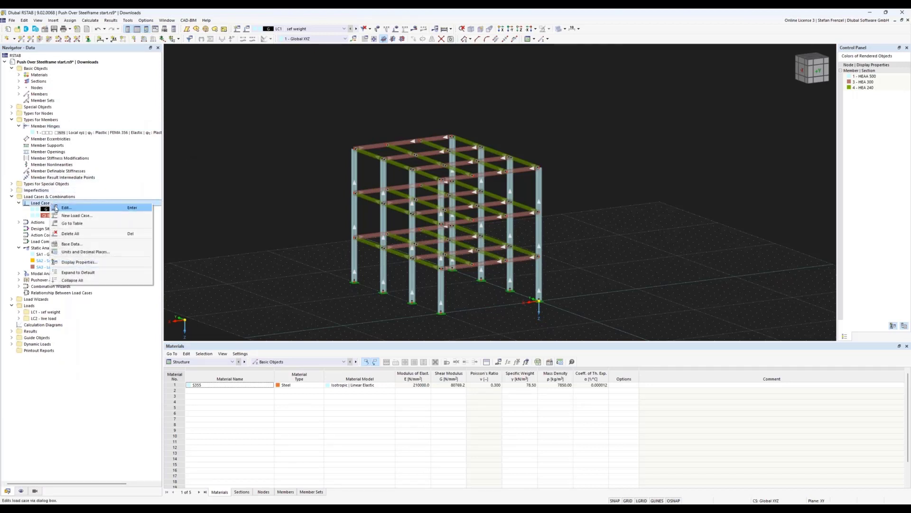
{"action": "left_click", "coordinate": [56, 207]}
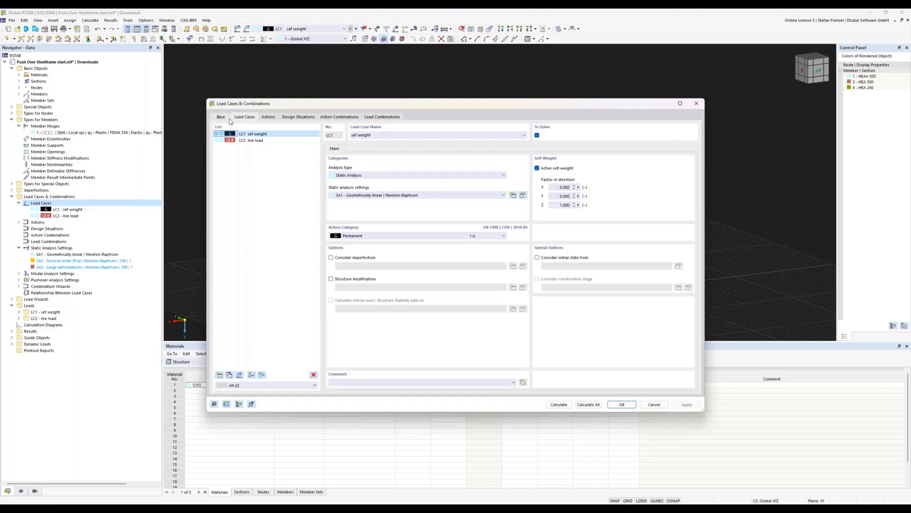
{"action": "left_click", "coordinate": [283, 117]}
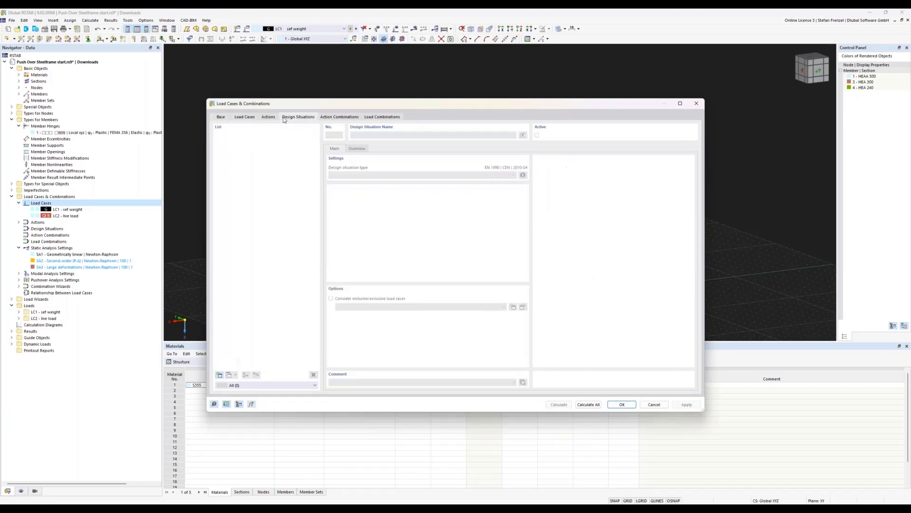
{"action": "left_click", "coordinate": [220, 375]}
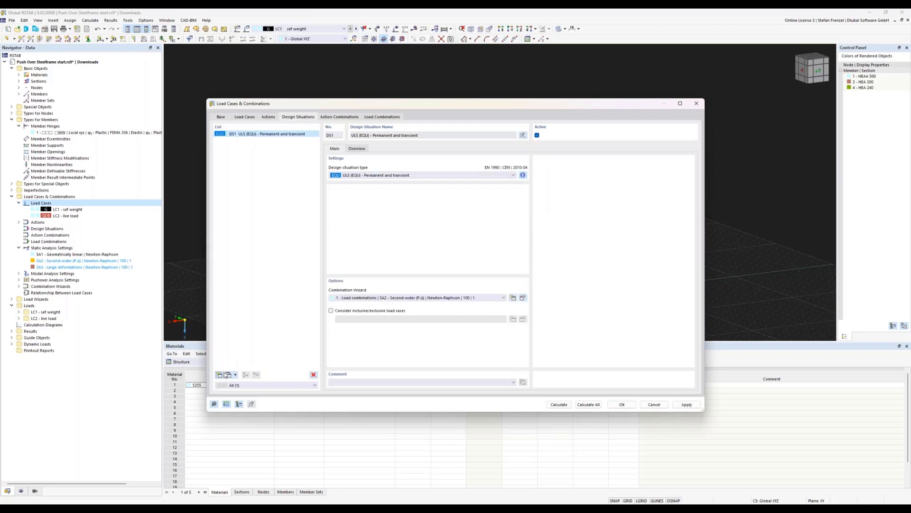
{"action": "left_click", "coordinate": [371, 175]}
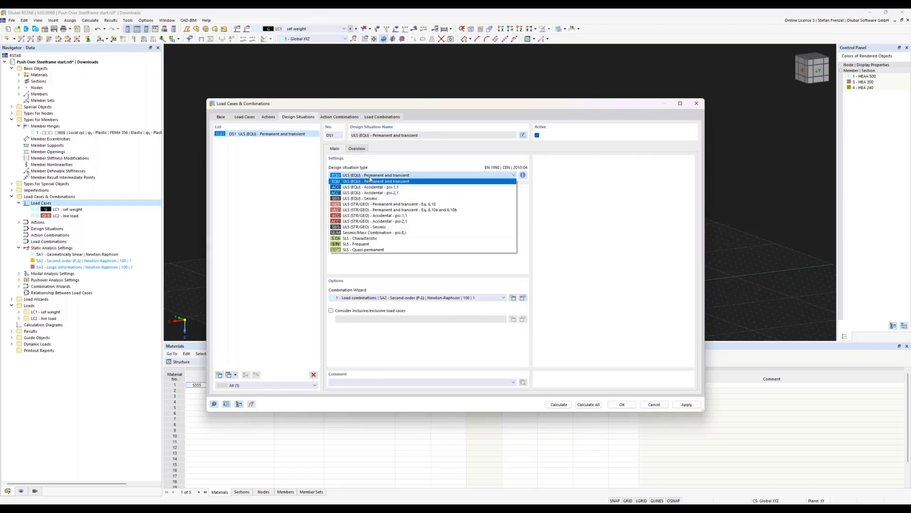
{"action": "left_click", "coordinate": [373, 232]}
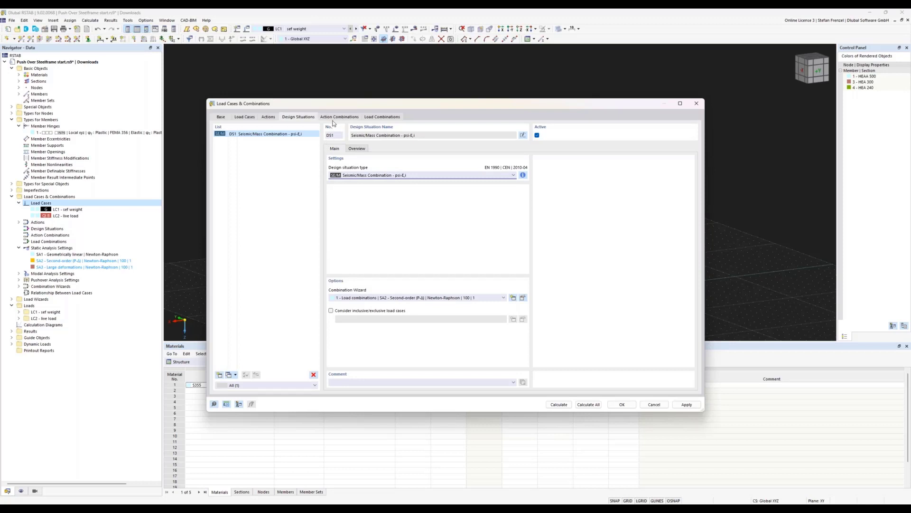
Step: Set the static analysis settings of load combination CO1 to SA3 - Large deformations | Newton-Raphson | 100 | 1
{"action": "left_click", "coordinate": [368, 119]}
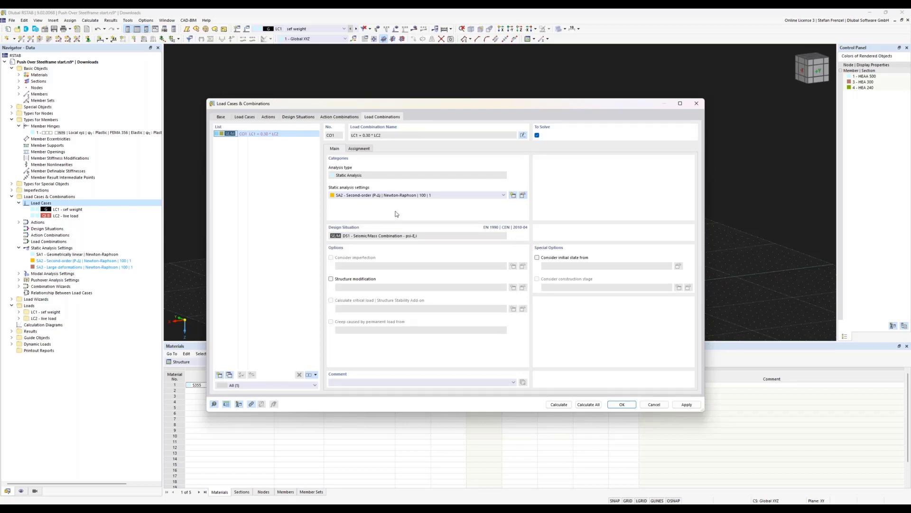
{"action": "left_click", "coordinate": [418, 196]}
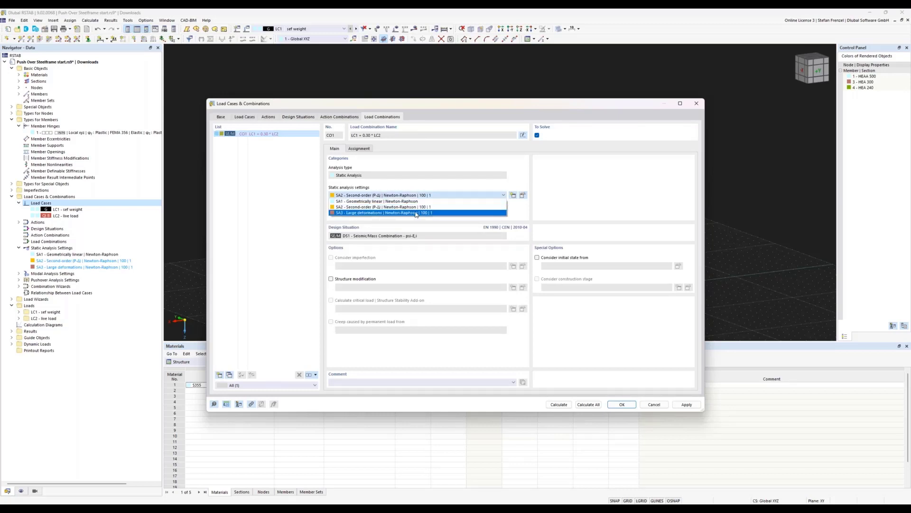
{"action": "left_click", "coordinate": [417, 212]}
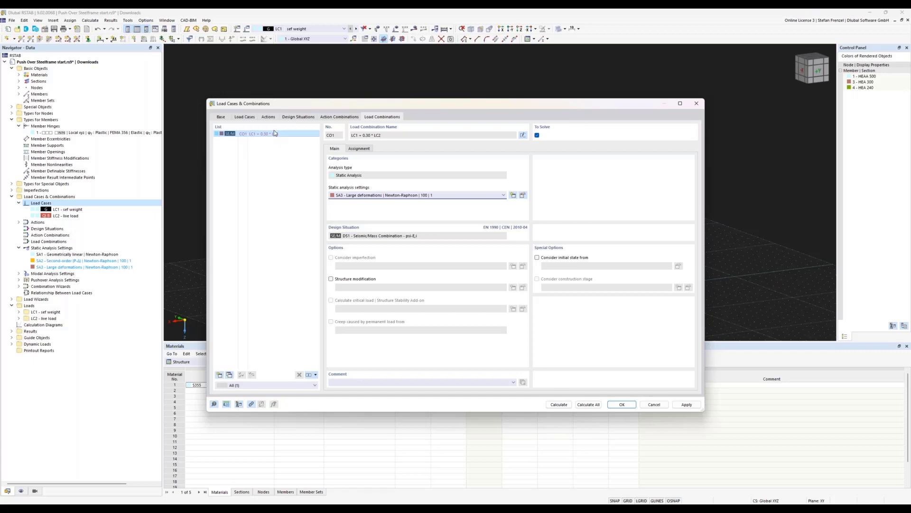
Step: Create a Modal Analysis load case that imports masses from CO1 - LC1 + 0.30 * LC2, and calculate it
{"action": "left_click", "coordinate": [244, 116]}
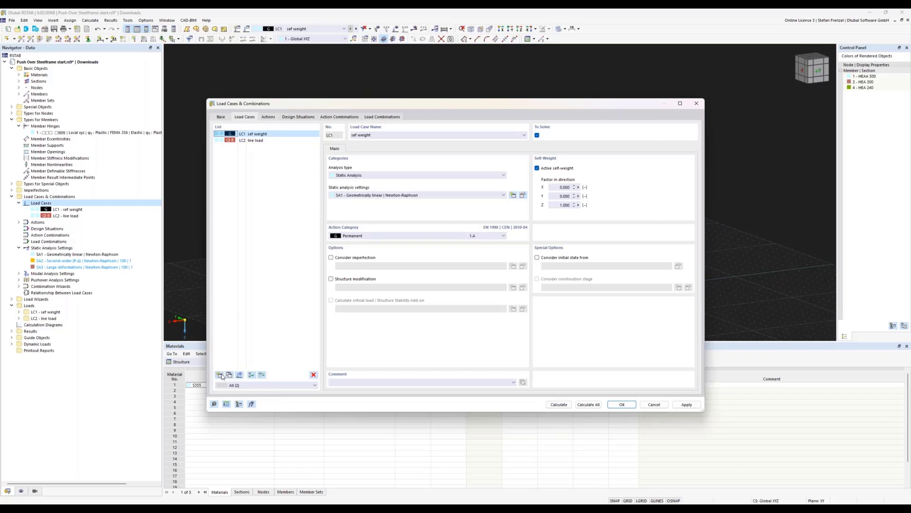
{"action": "left_click", "coordinate": [220, 375]}
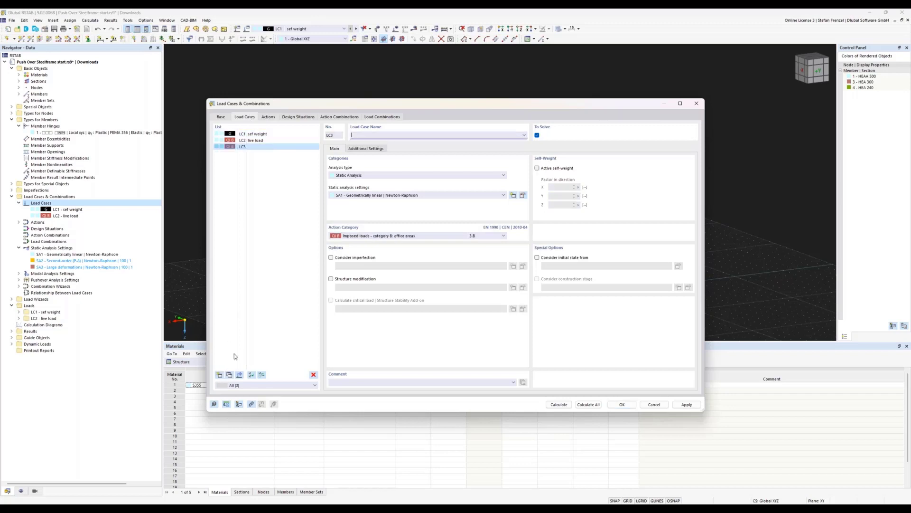
{"action": "left_click", "coordinate": [395, 176]}
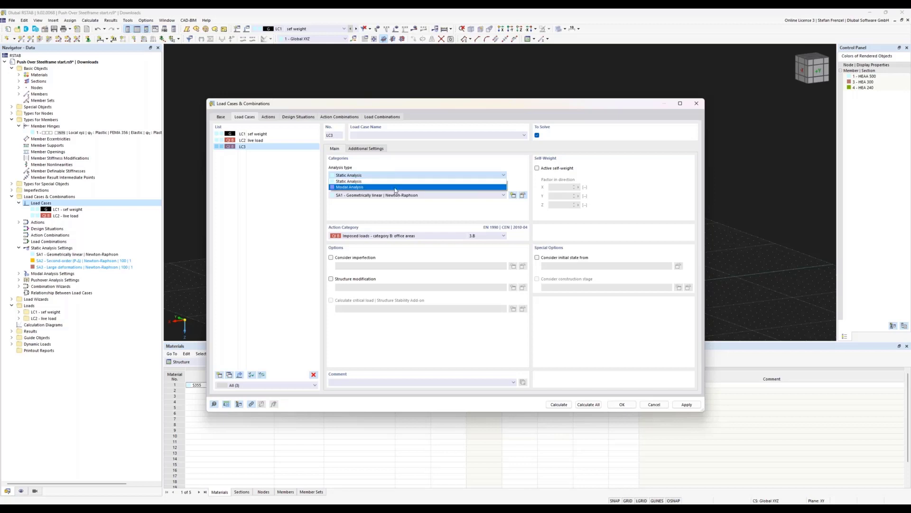
{"action": "left_click", "coordinate": [395, 188]}
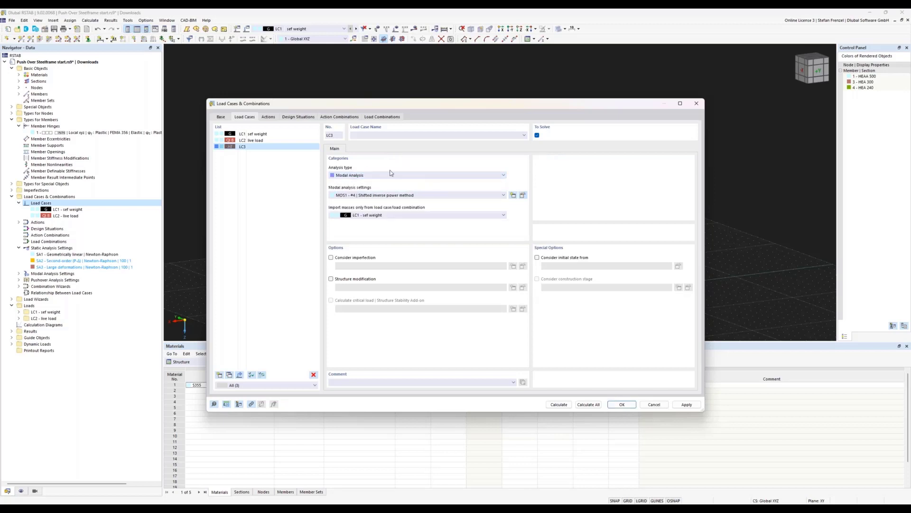
{"action": "left_click", "coordinate": [407, 216]}
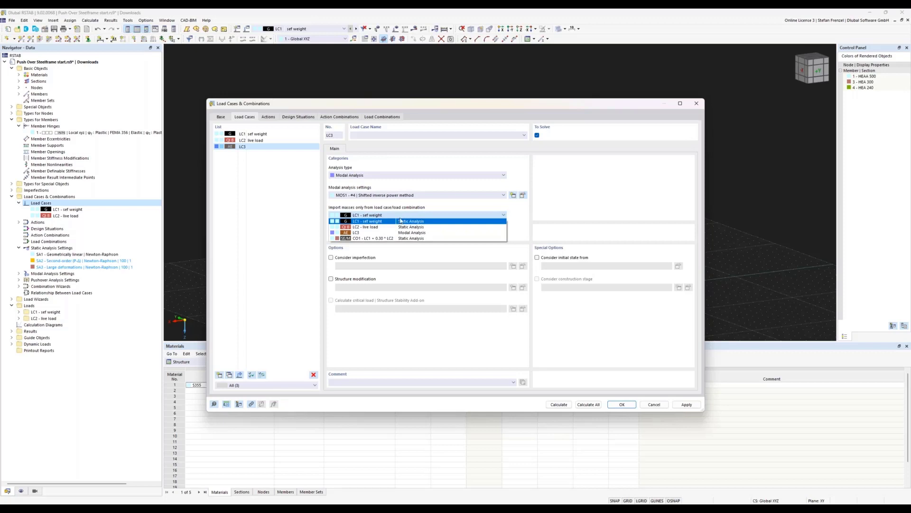
{"action": "left_click", "coordinate": [372, 239]}
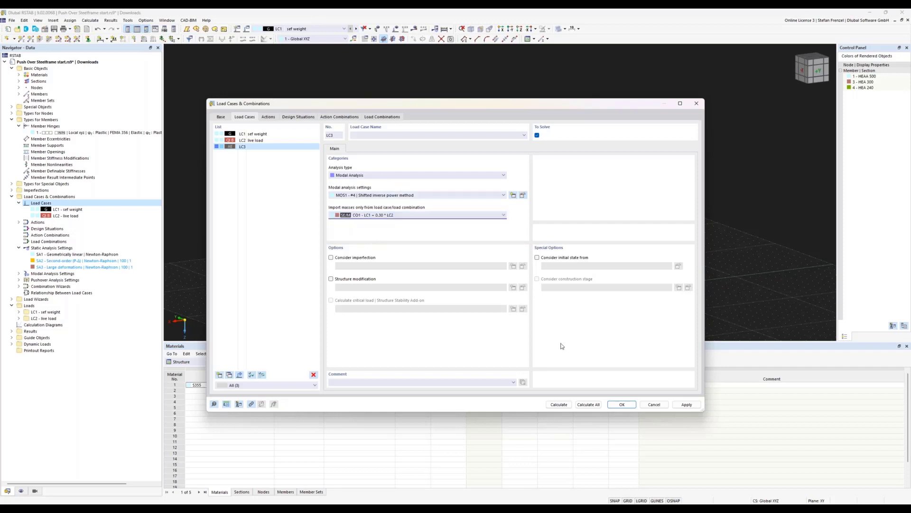
{"action": "left_click", "coordinate": [559, 404]}
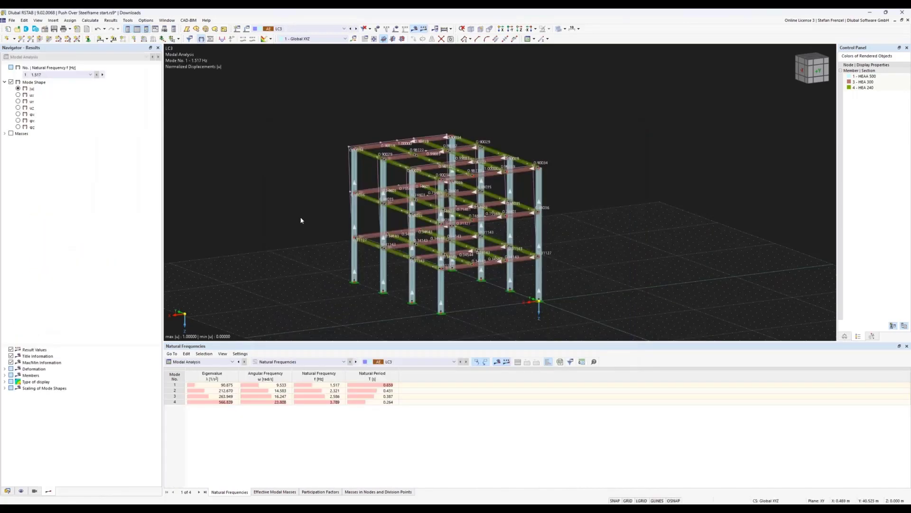
Step: Review the first mode's natural frequency and period, plus its effective modal mass factor in the translational Y direction
{"action": "left_click", "coordinate": [318, 385]}
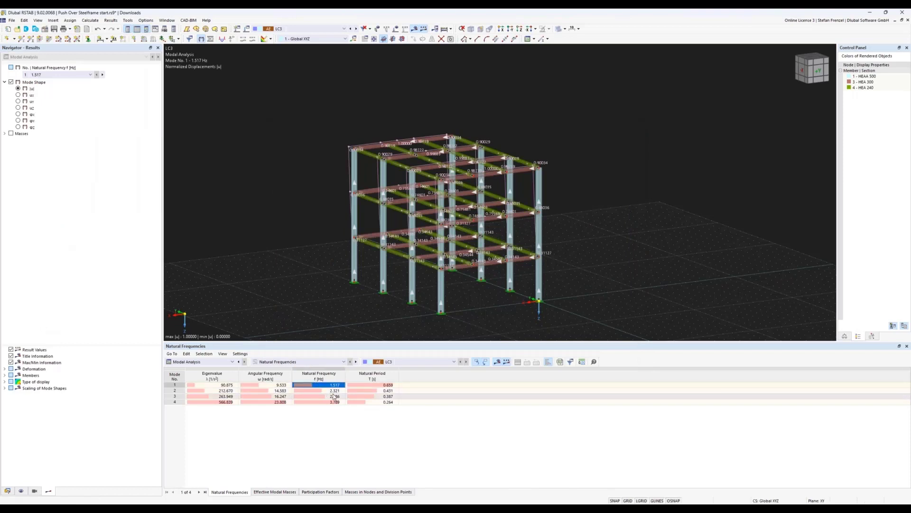
{"action": "left_click", "coordinate": [361, 385]}
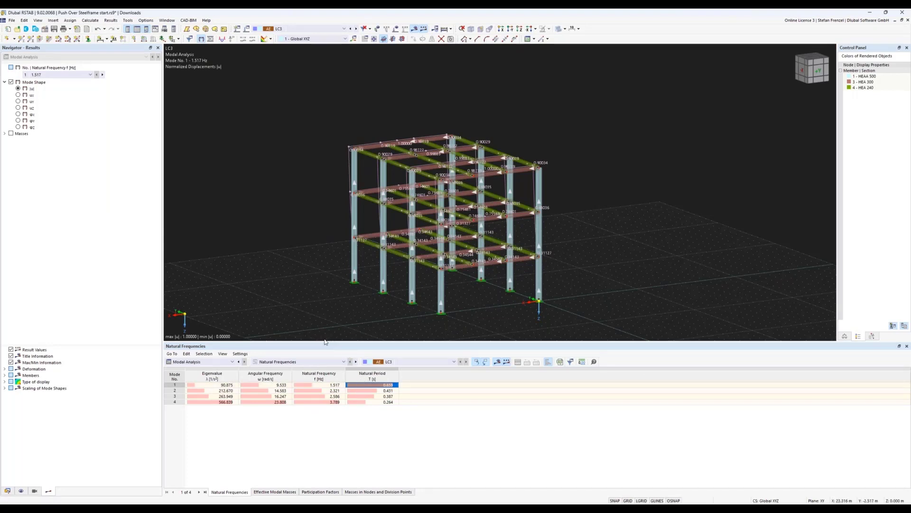
{"action": "left_click", "coordinate": [268, 492]}
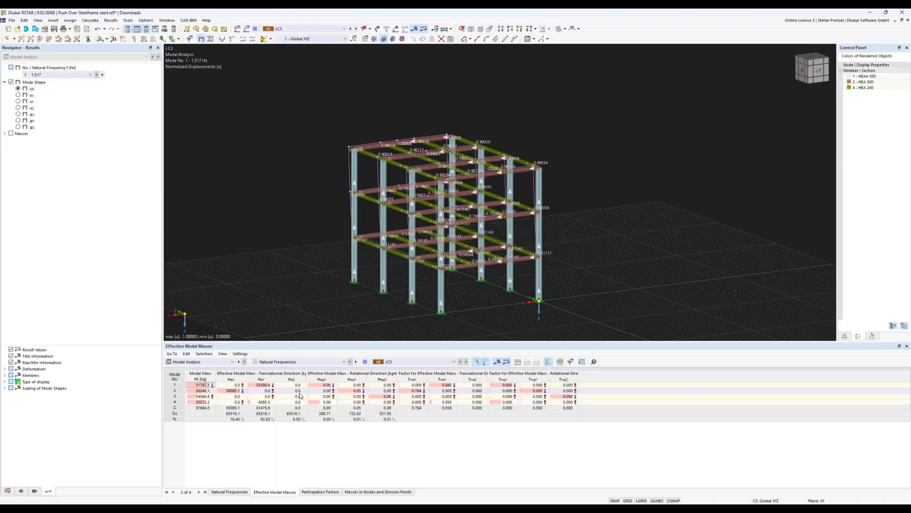
{"action": "left_click", "coordinate": [442, 384]}
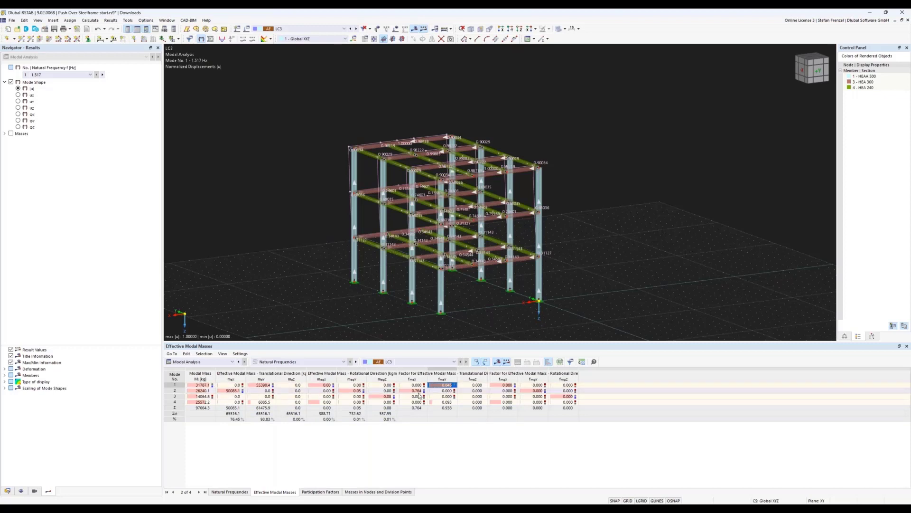
Step: Compare the effective modal mass factors of mode 2 in translational X and mode 1 in translational Y
{"action": "left_click", "coordinate": [414, 390]}
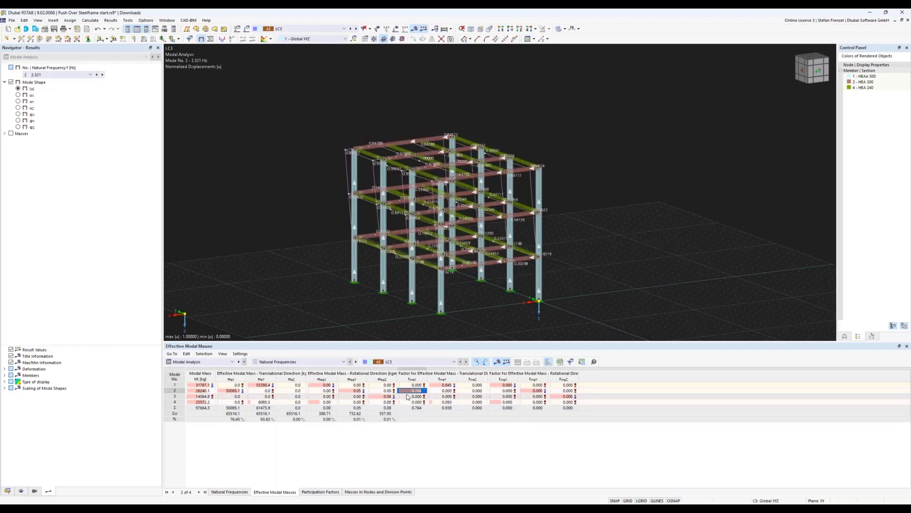
{"action": "left_click", "coordinate": [443, 385]}
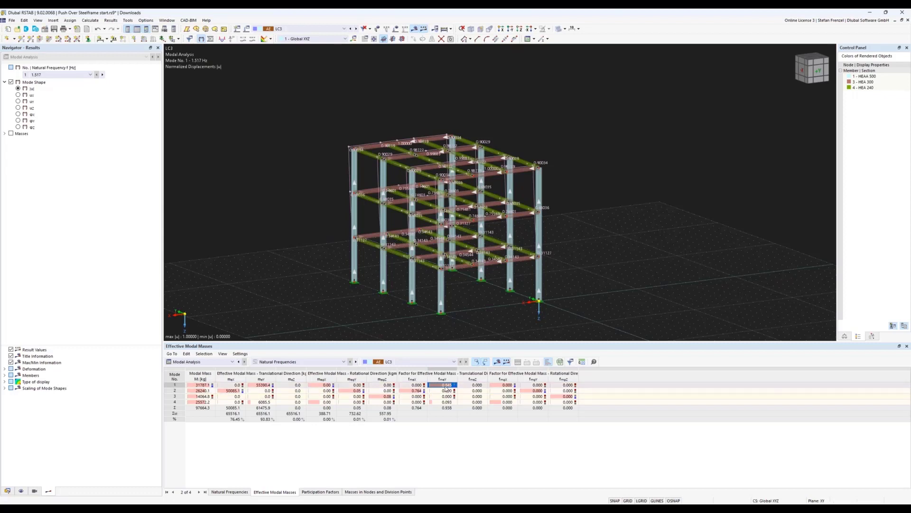
Step: Create a Pushover Analysis load combination using SA3 - Large deformations, with CO1 - LC1 + 0.30 * LC2 as the constant vertical load
{"action": "left_click", "coordinate": [7, 491]}
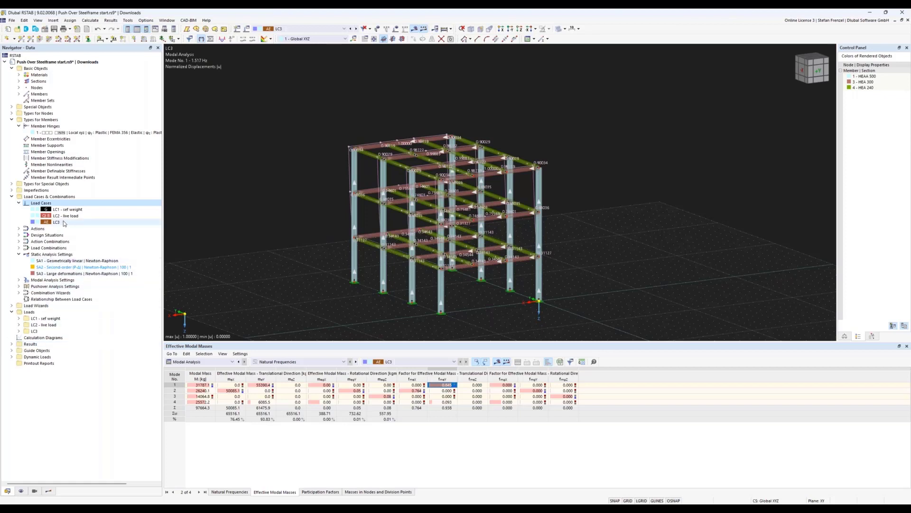
{"action": "right_click", "coordinate": [58, 247]}
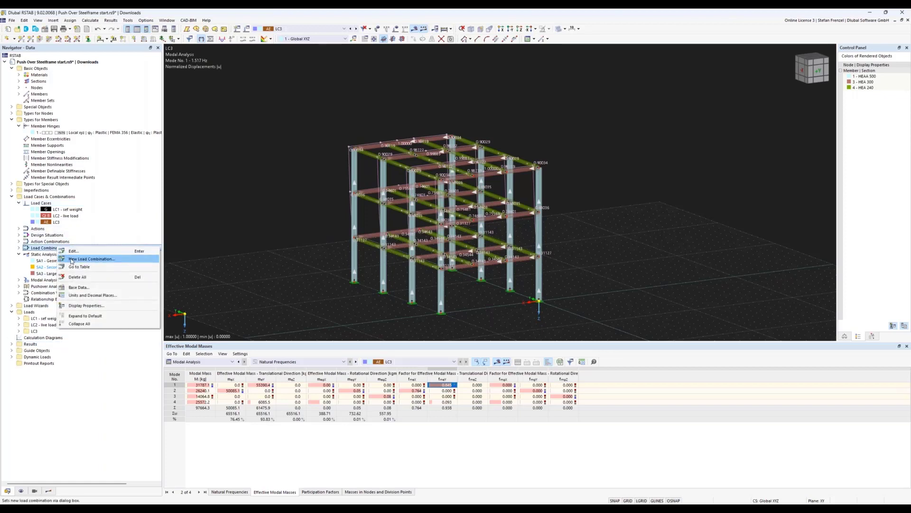
{"action": "left_click", "coordinate": [72, 258]}
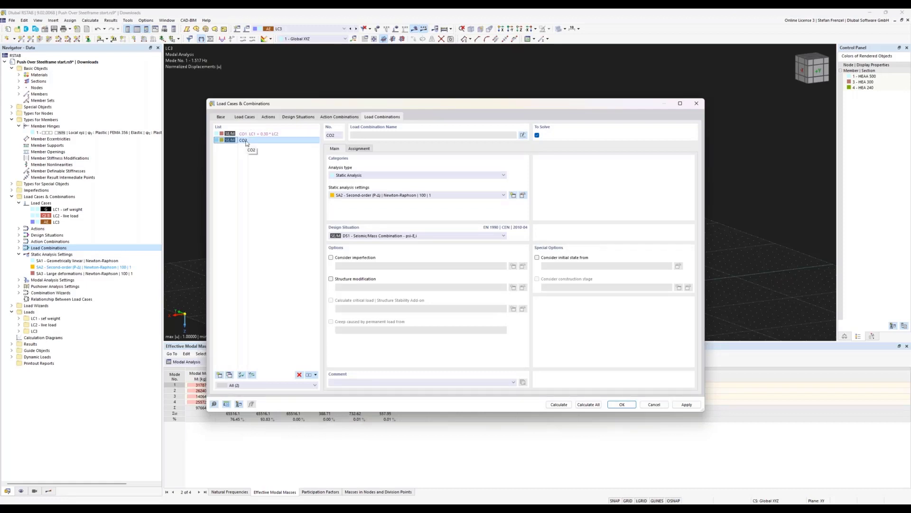
{"action": "left_click", "coordinate": [364, 177]}
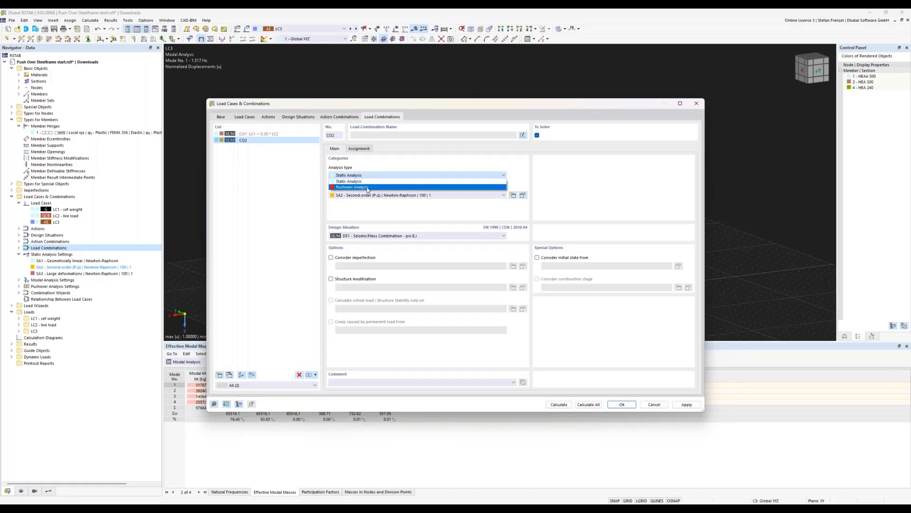
{"action": "left_click", "coordinate": [367, 188]}
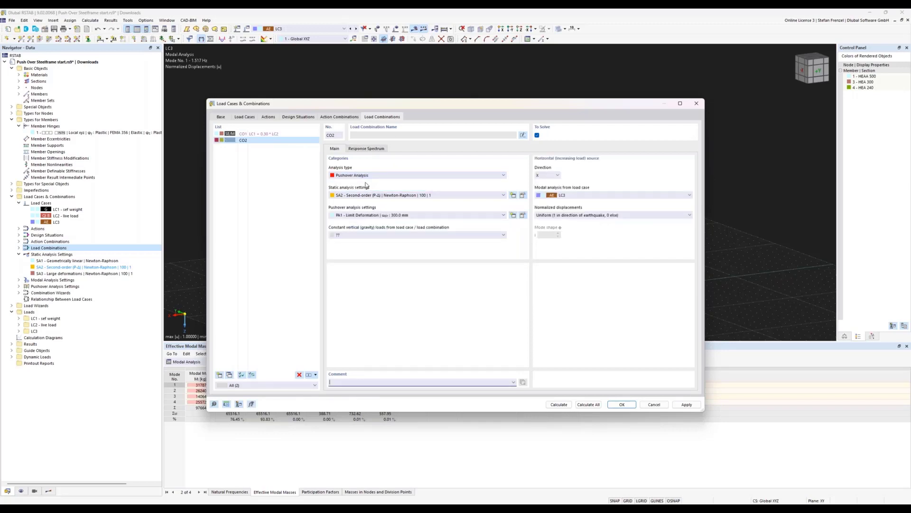
{"action": "left_click", "coordinate": [389, 195]}
{"action": "left_click", "coordinate": [387, 213]}
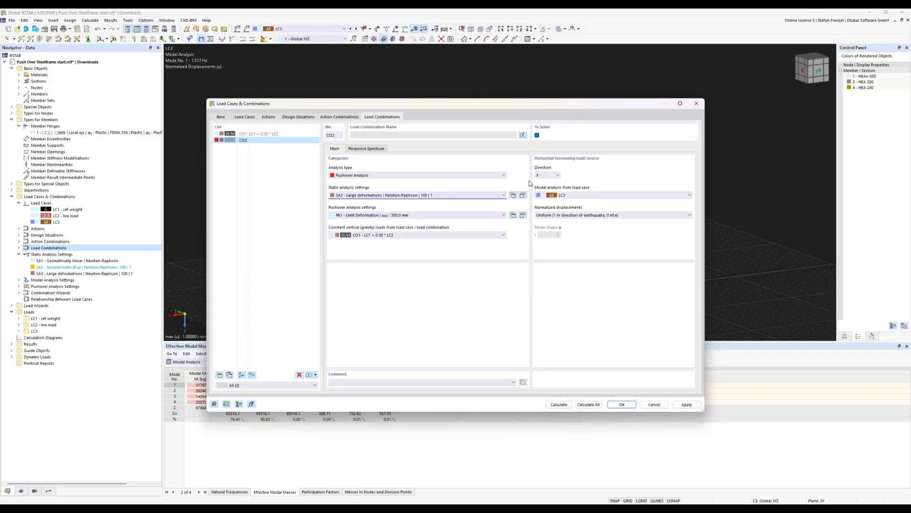
Step: Set the horizontal load source to direction Y with normalized displacements from Modal (automatic modal shape)
{"action": "left_click", "coordinate": [554, 176]}
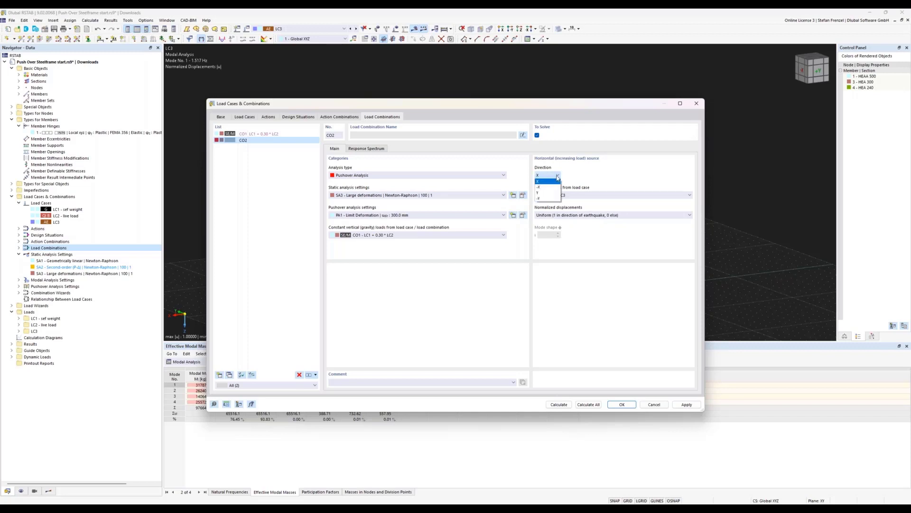
{"action": "left_click", "coordinate": [553, 193]}
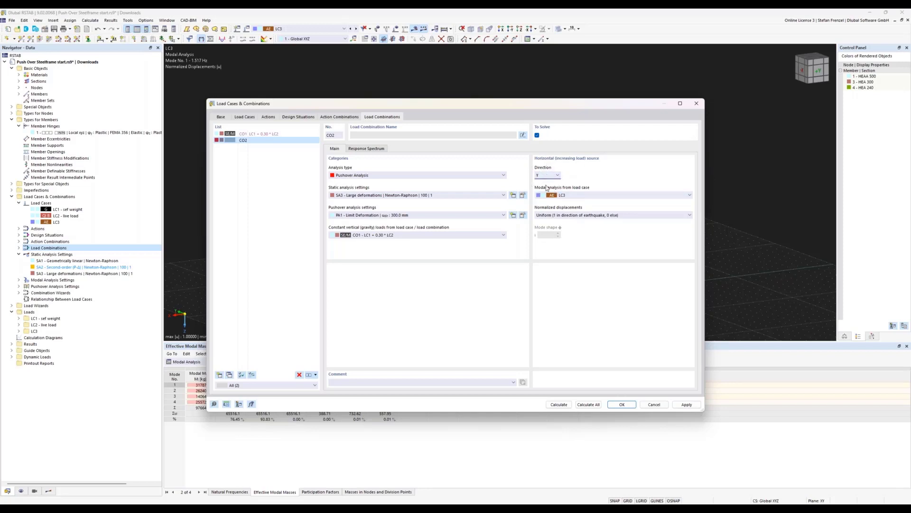
{"action": "left_click", "coordinate": [556, 216]}
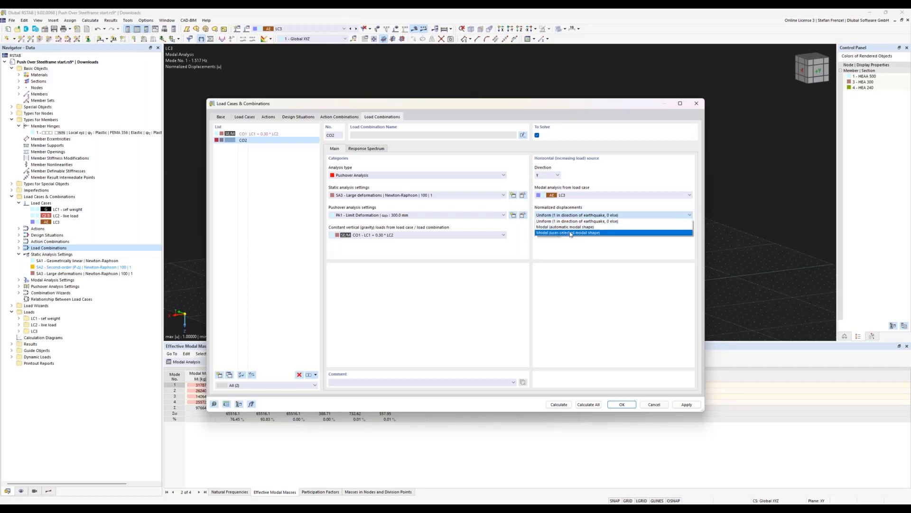
{"action": "left_click", "coordinate": [572, 226]}
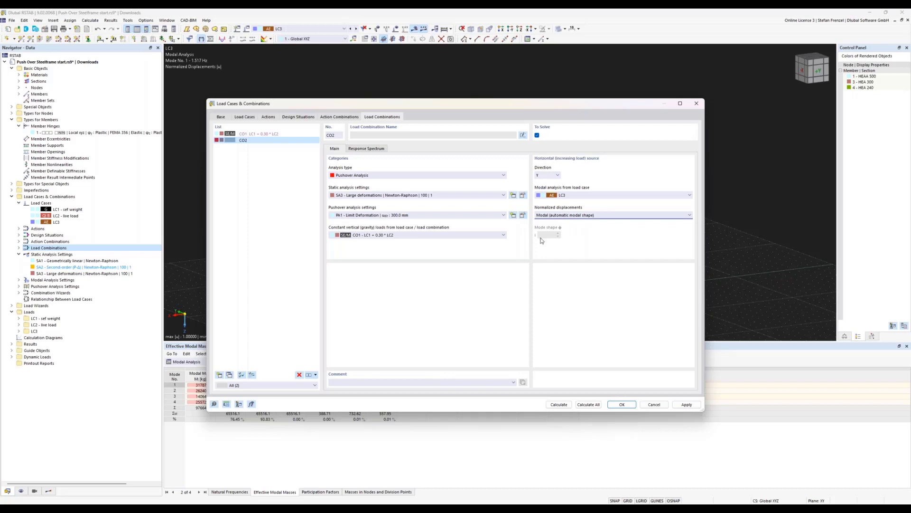
{"action": "left_click", "coordinate": [556, 216]}
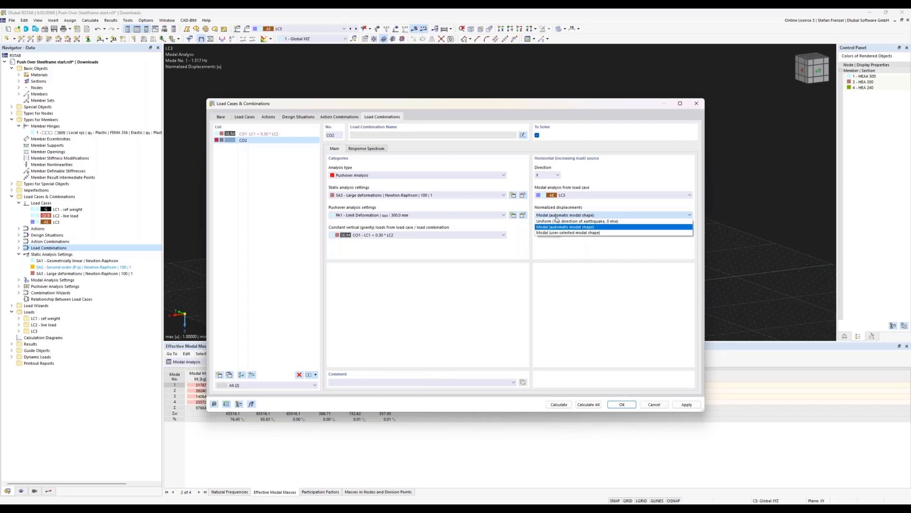
{"action": "left_click", "coordinate": [553, 227]}
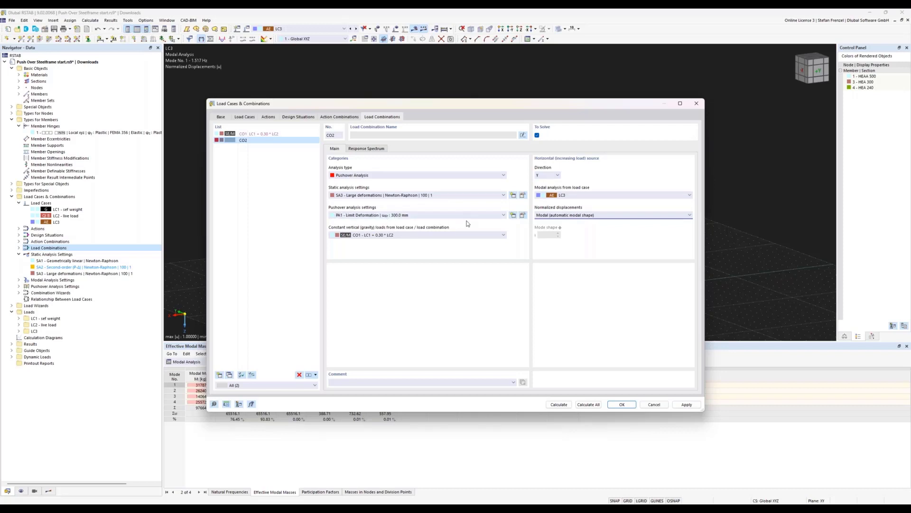
Step: Edit pushover analysis settings PA1 to an initial load factor of 10 and Collapse as the end of the capacity curve
{"action": "left_click", "coordinate": [523, 216]}
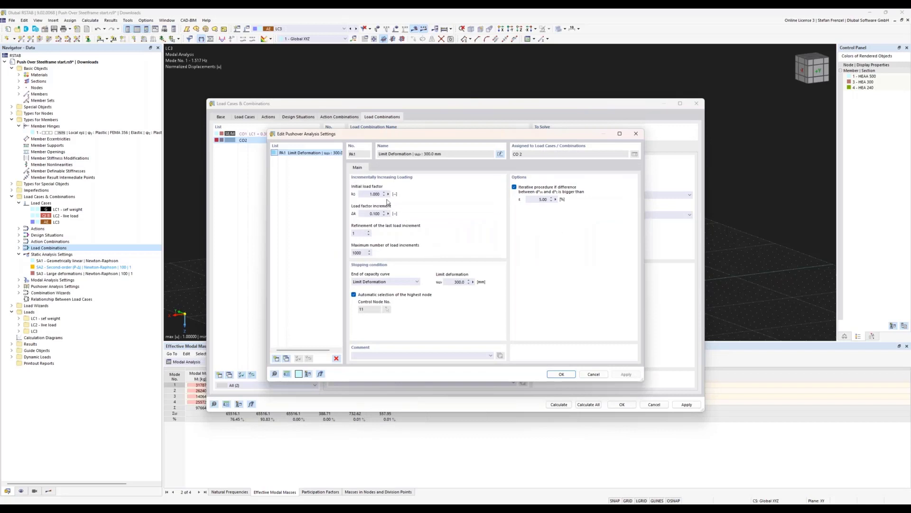
{"action": "double_click", "coordinate": [370, 194]}
{"action": "type", "text": "10"}
{"action": "left_click", "coordinate": [417, 283]}
{"action": "left_click", "coordinate": [410, 294]}
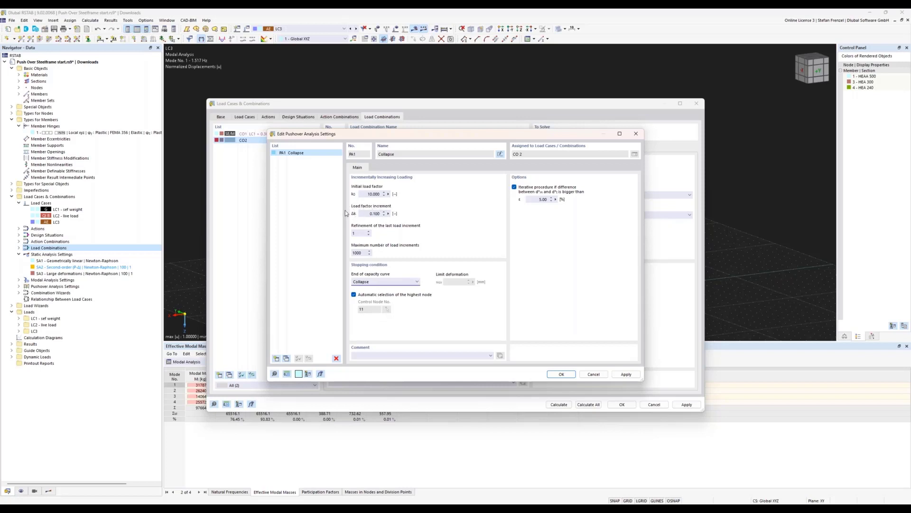
{"action": "double_click", "coordinate": [371, 215]}
{"action": "left_click", "coordinate": [555, 375]}
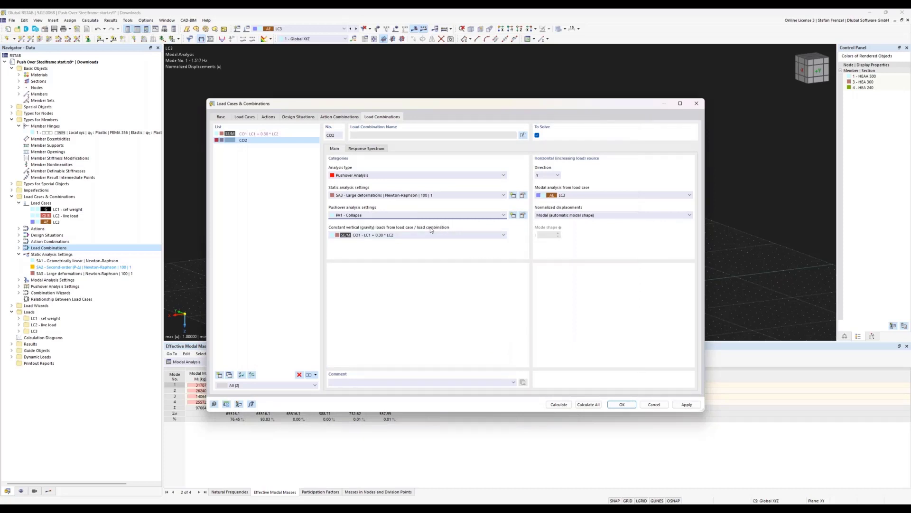
Step: Create a response spectrum for CO2 according to EN 1998-1 | CEN | 2013-05 with the Elastic Spectrum shape
{"action": "left_click", "coordinate": [368, 150]}
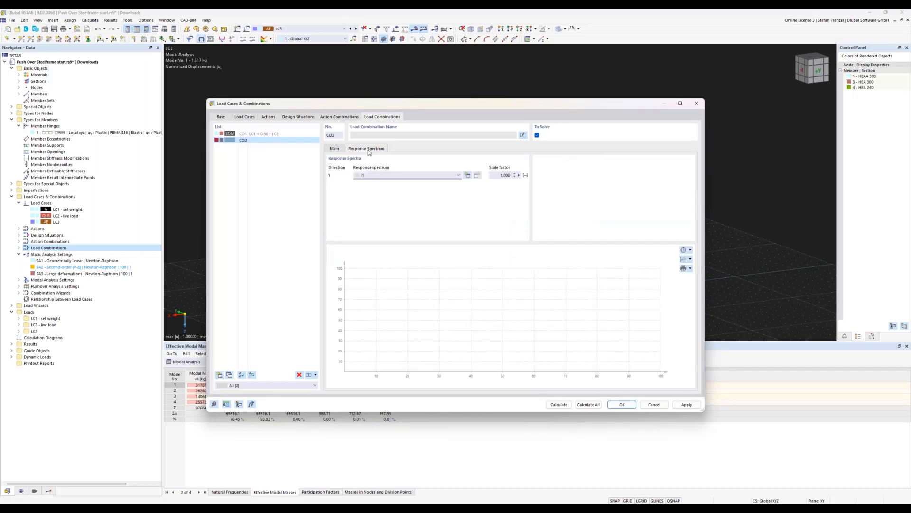
{"action": "left_click", "coordinate": [468, 175]}
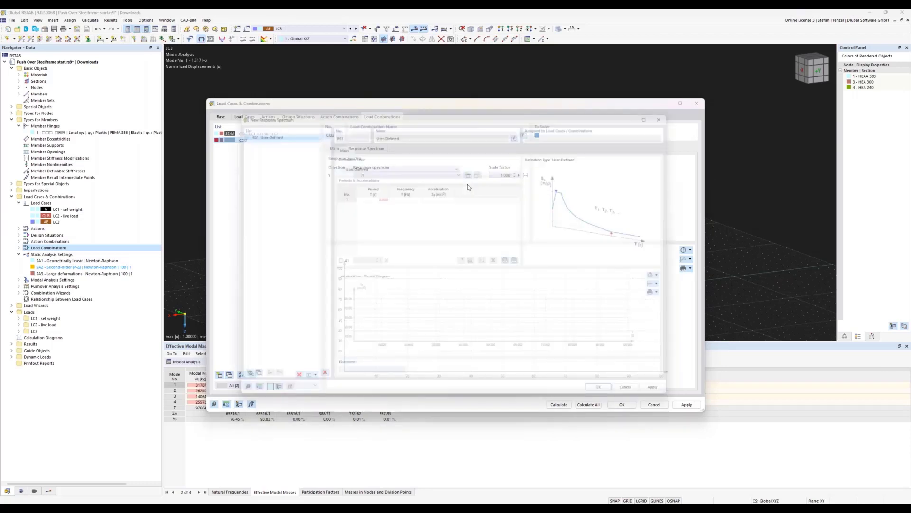
{"action": "left_click", "coordinate": [427, 163]}
{"action": "key", "text": "Escape"}
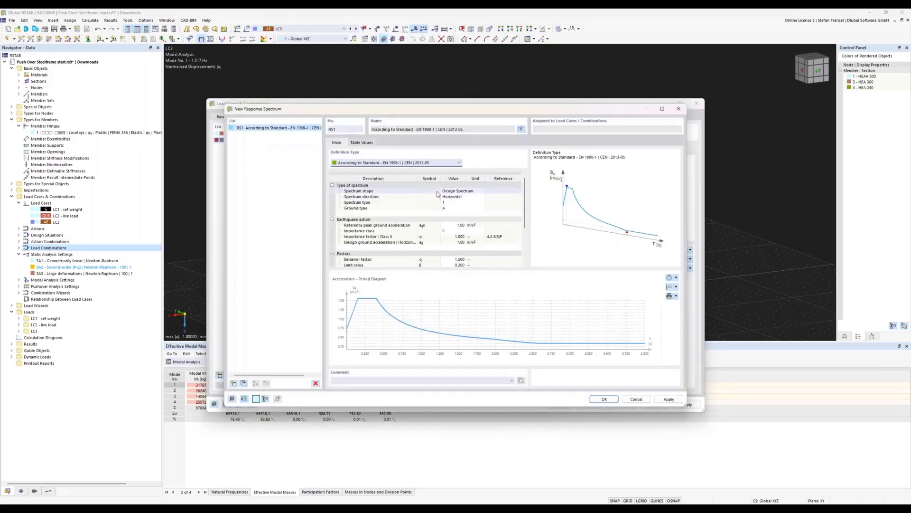
{"action": "left_click", "coordinate": [451, 191]}
{"action": "left_click", "coordinate": [482, 191]}
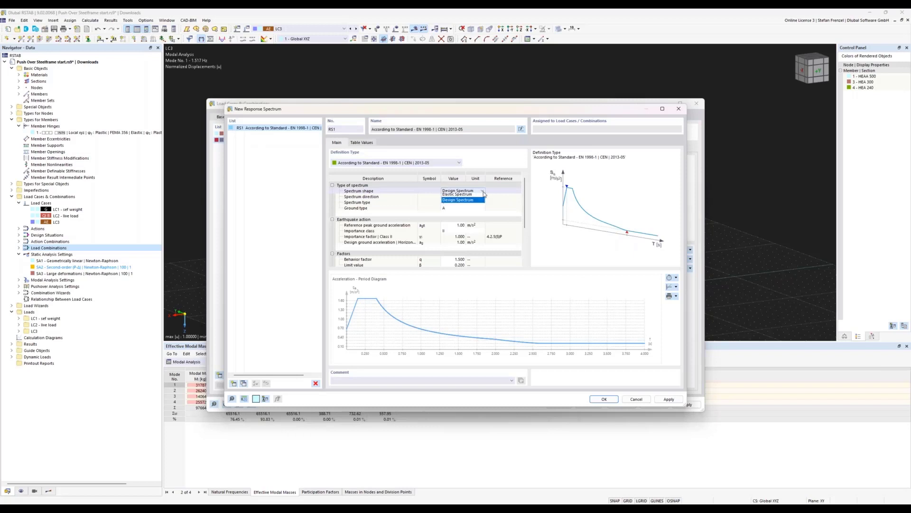
{"action": "left_click", "coordinate": [480, 201]}
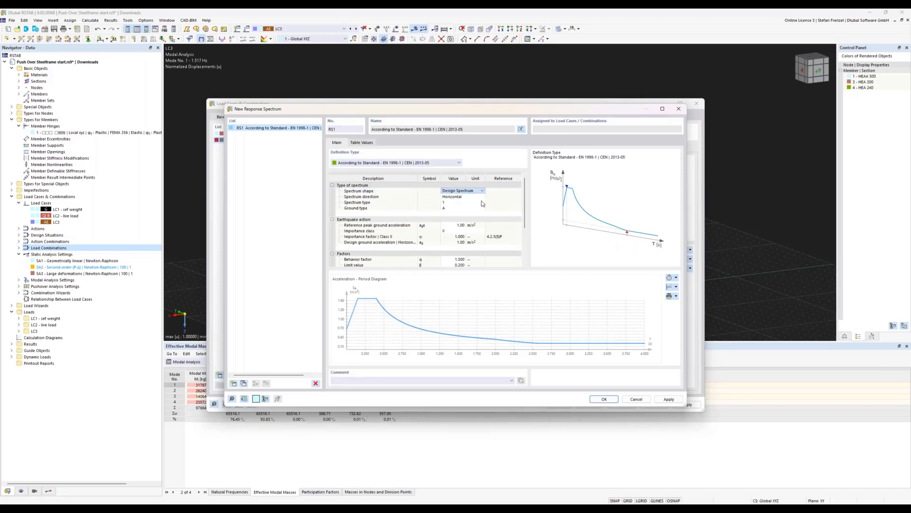
{"action": "left_click", "coordinate": [482, 191]}
{"action": "left_click", "coordinate": [457, 196]}
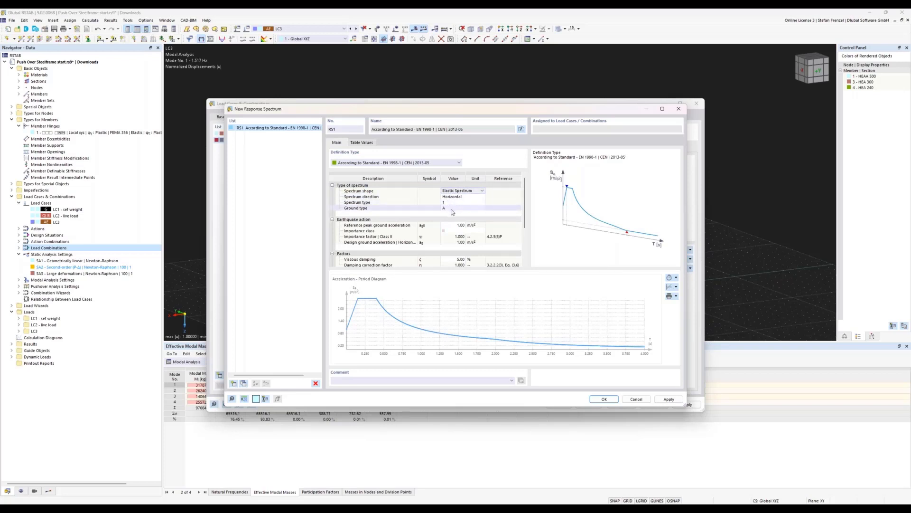
Step: Set the spectrum's ground type to Other and its reference peak ground acceleration to 6 m/s²
{"action": "left_click", "coordinate": [452, 207]}
{"action": "left_click", "coordinate": [481, 209]}
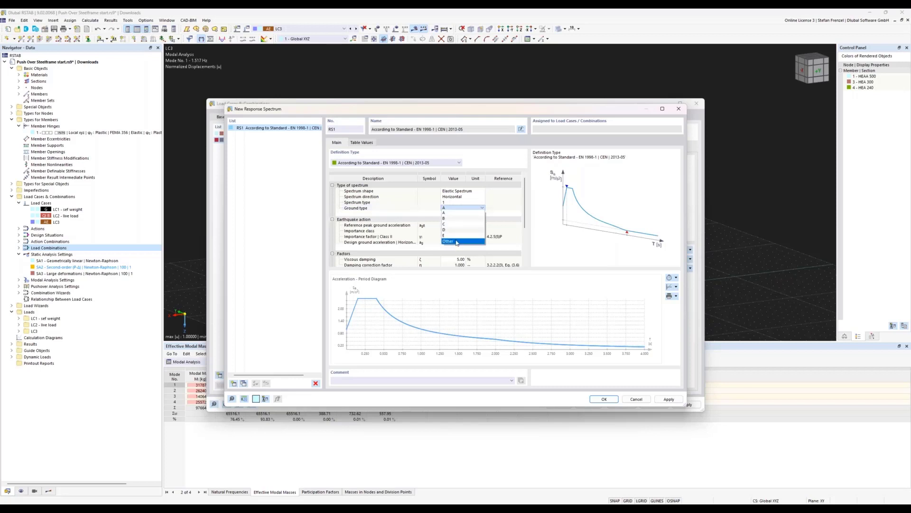
{"action": "left_click", "coordinate": [451, 212]}
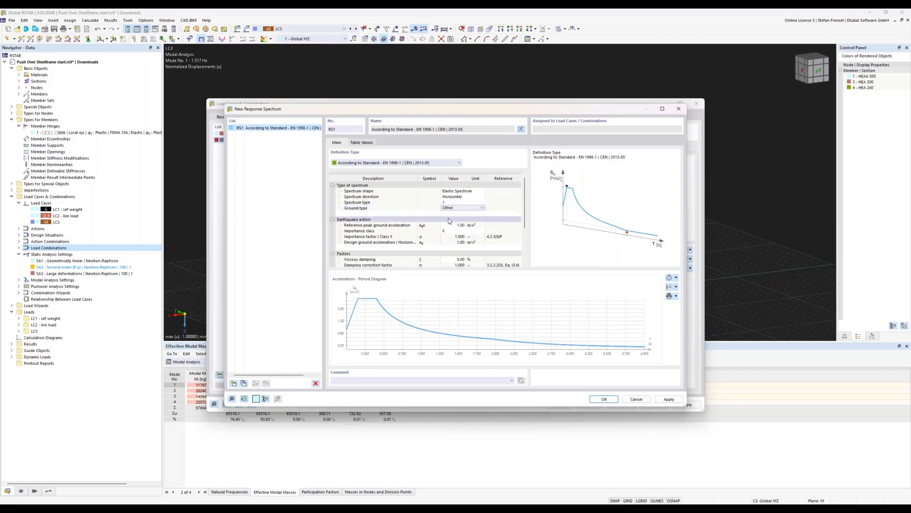
{"action": "left_click", "coordinate": [454, 225]}
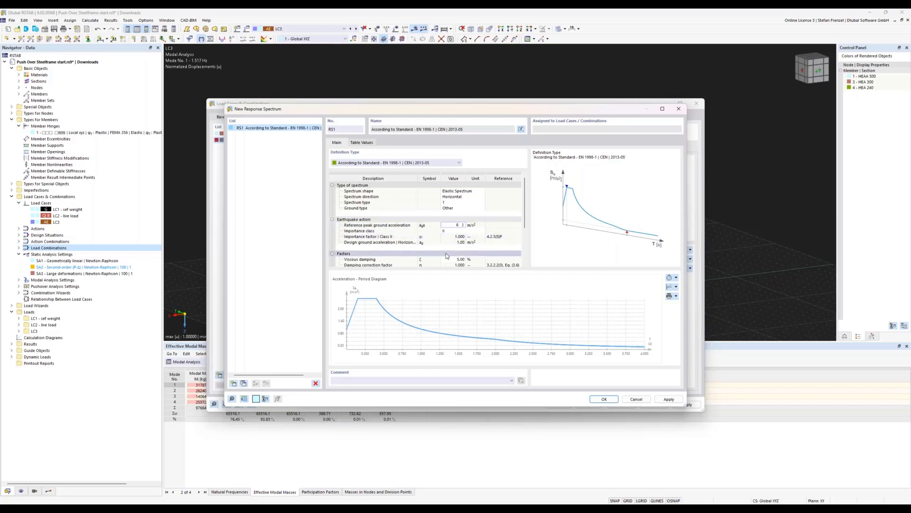
Step: Set the spectrum's control period TC to 1 s and accept the response spectrum for CO2
{"action": "scroll", "coordinate": [444, 237], "scroll_direction": "down", "scroll_amount": 3}
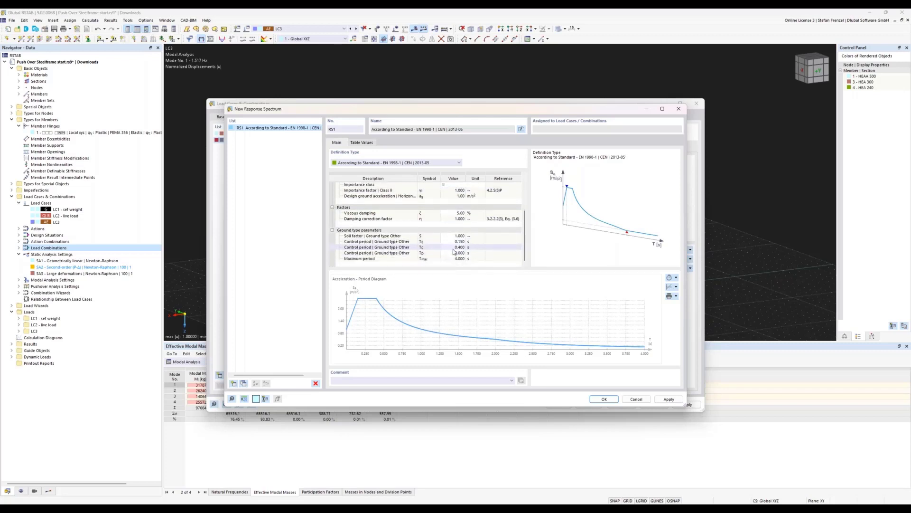
{"action": "left_click", "coordinate": [455, 252]}
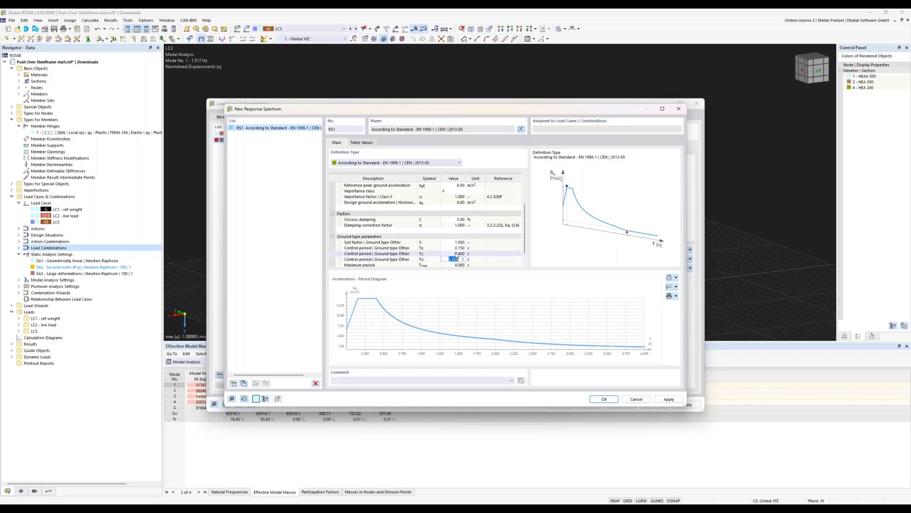
{"action": "left_click", "coordinate": [454, 253]}
{"action": "type", "text": "1"}
{"action": "key", "text": "Return"}
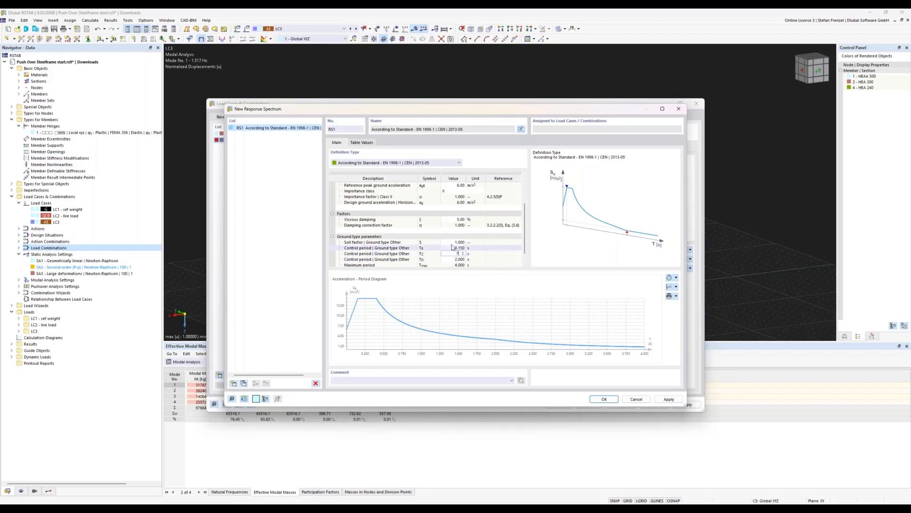
{"action": "scroll", "coordinate": [450, 254], "scroll_direction": "up", "scroll_amount": 4}
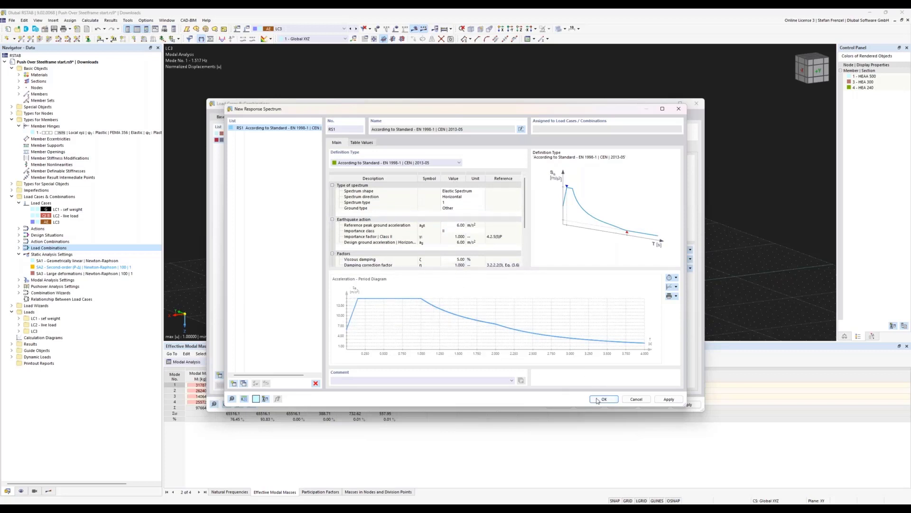
{"action": "key", "text": "Return"}
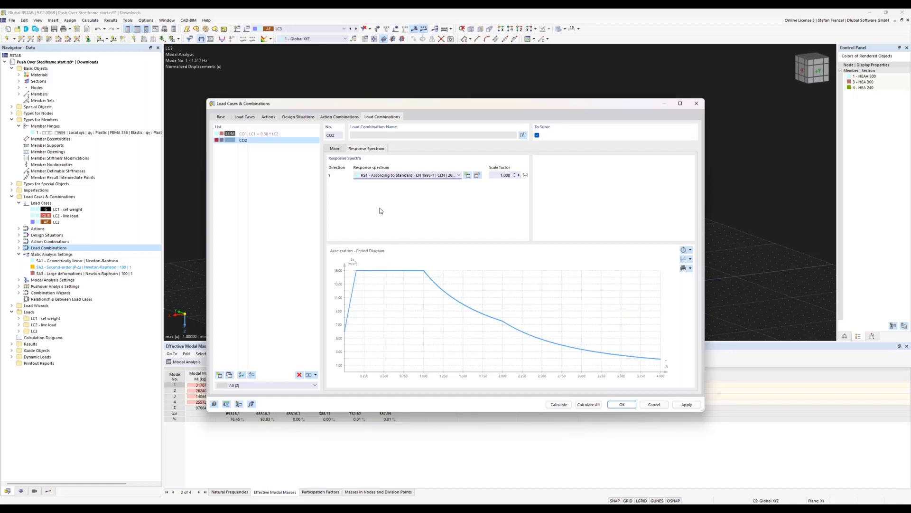
Step: Return to the main settings of CO2 and run its pushover calculation
{"action": "left_click", "coordinate": [335, 149]}
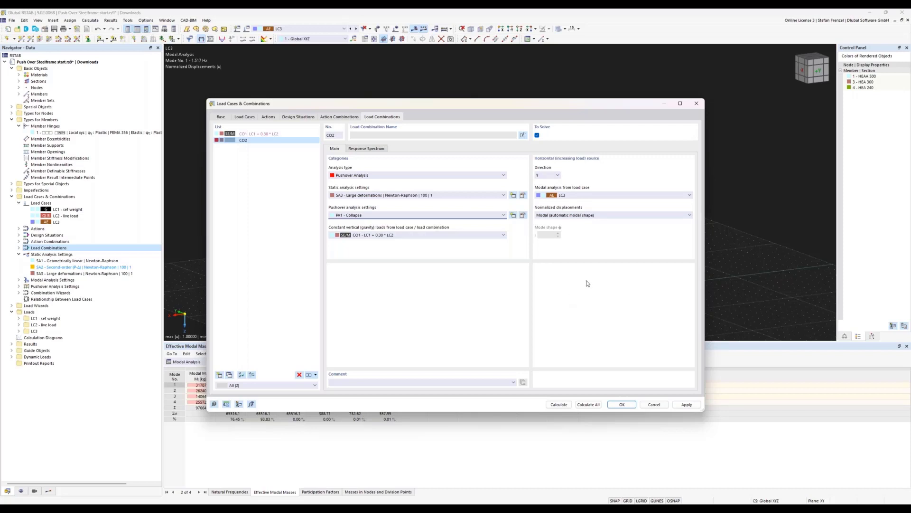
{"action": "left_click", "coordinate": [558, 404]}
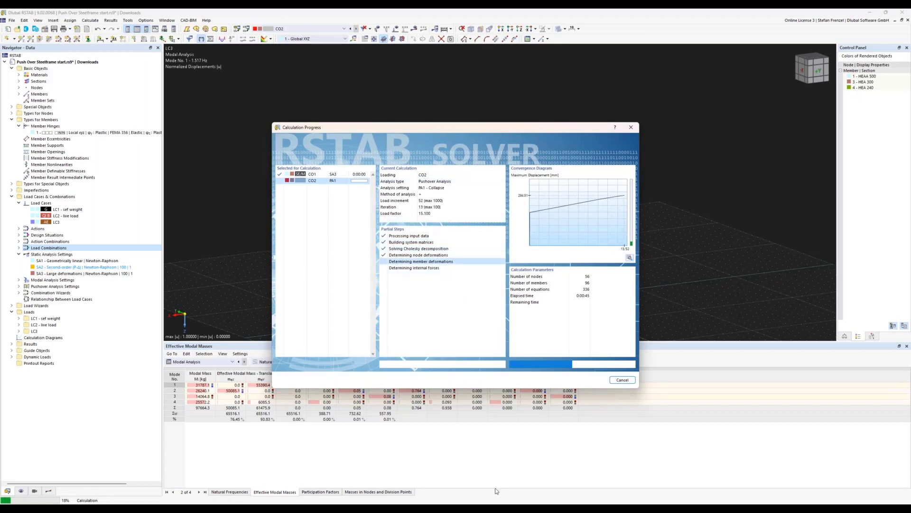
{"action": "mouse_move", "coordinate": [523, 494]}
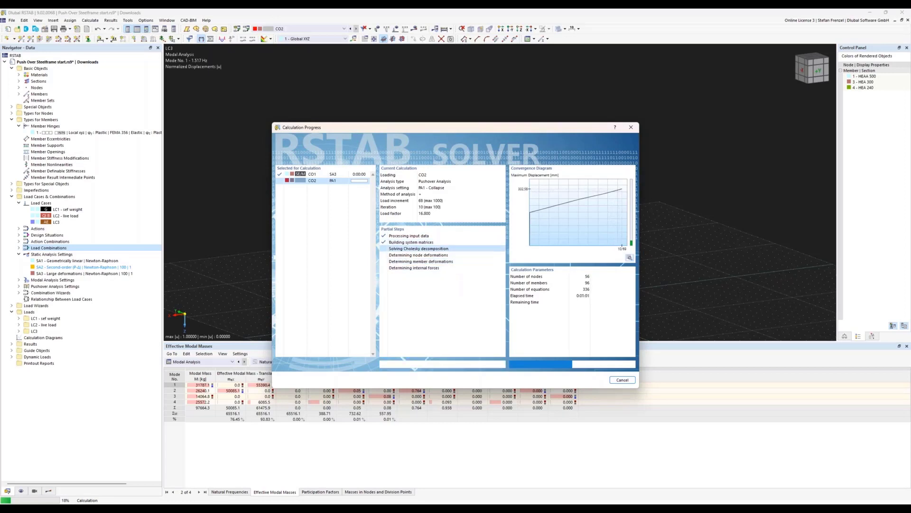
{"action": "left_click", "coordinate": [549, 508]}
{"action": "left_click", "coordinate": [549, 479]}
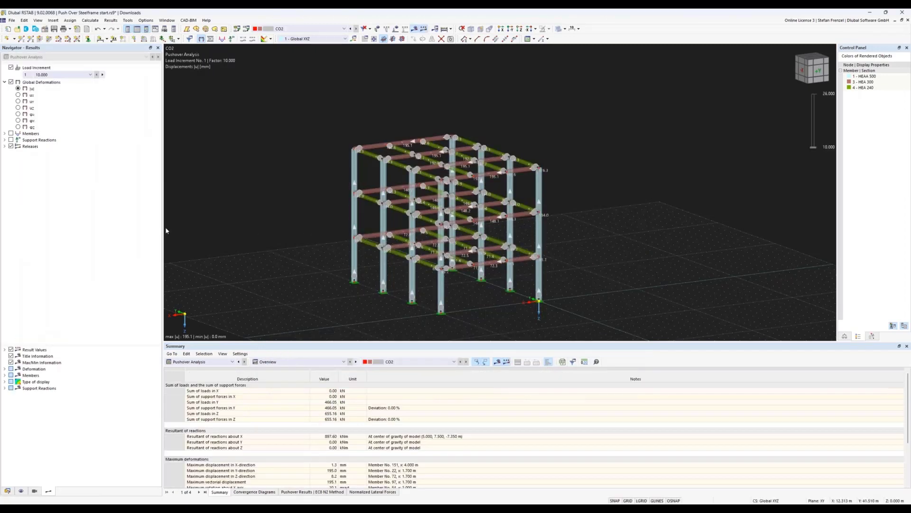
Step: Check the EC8 N2 Method pushover results, examining the third iteration's dm*/dt* ratio and target displacement dt
{"action": "left_click", "coordinate": [8, 491]}
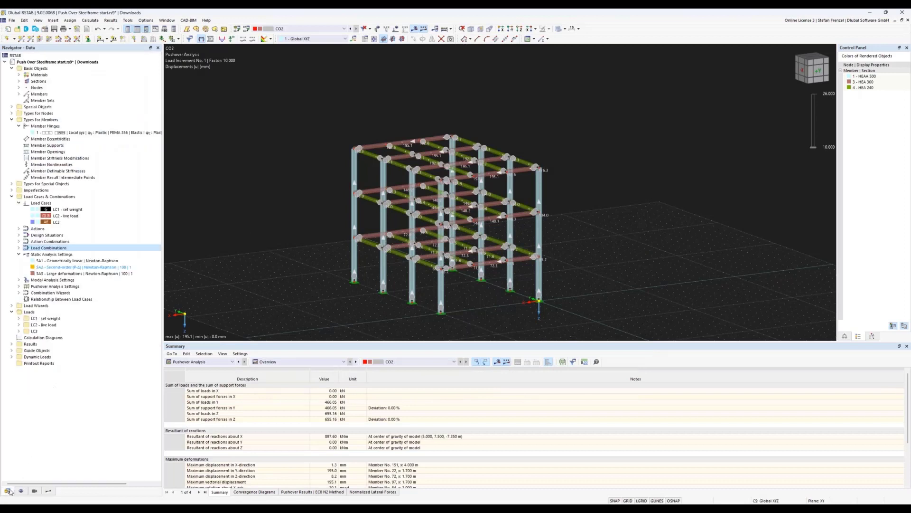
{"action": "left_click", "coordinate": [299, 492]}
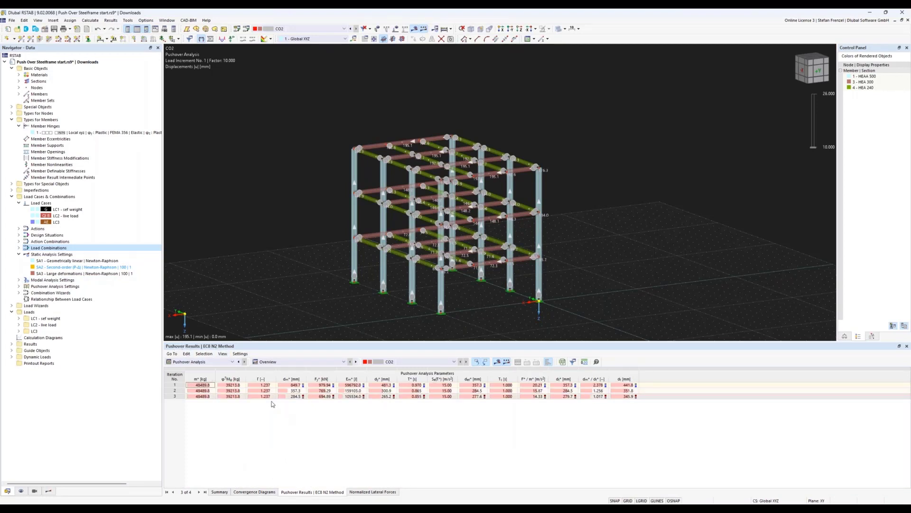
{"action": "left_click", "coordinate": [595, 396]}
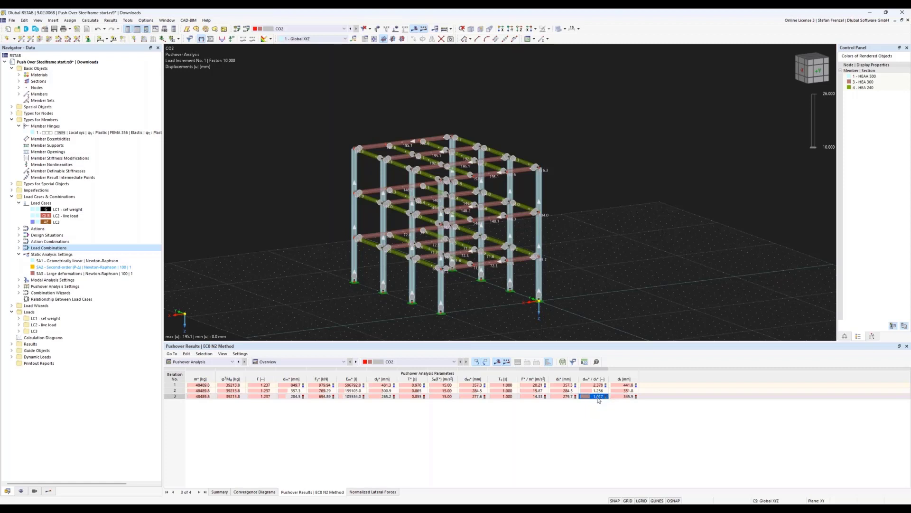
{"action": "left_click", "coordinate": [624, 397]}
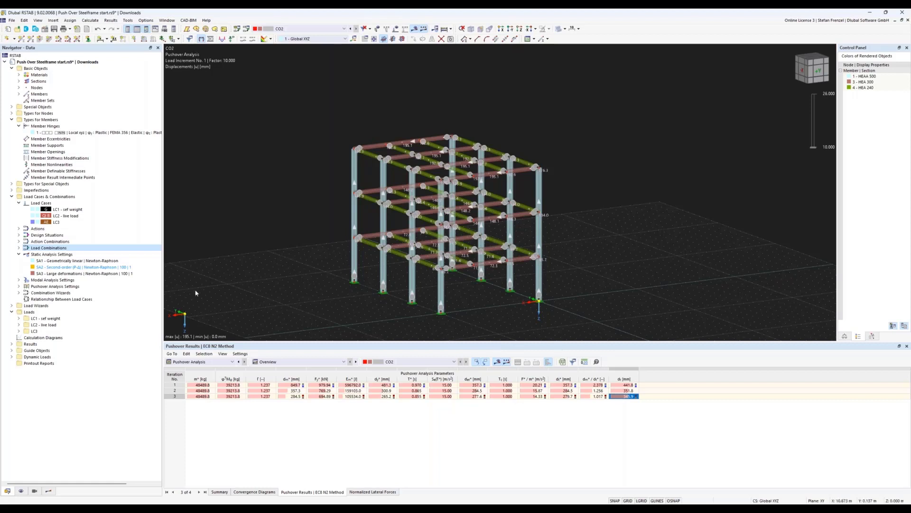
Step: Start a new calculation diagram with the diagram type 2D | Pushover ADRS
{"action": "right_click", "coordinate": [34, 339]}
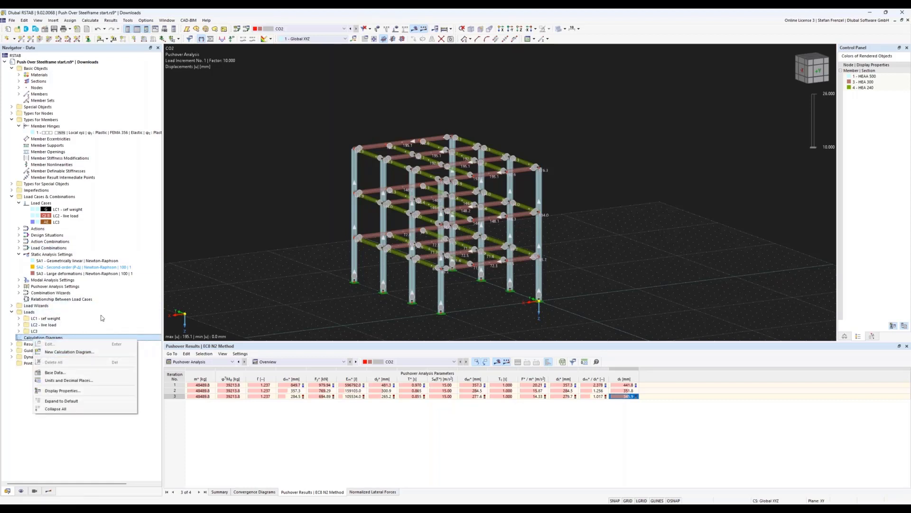
{"action": "left_click", "coordinate": [54, 352]}
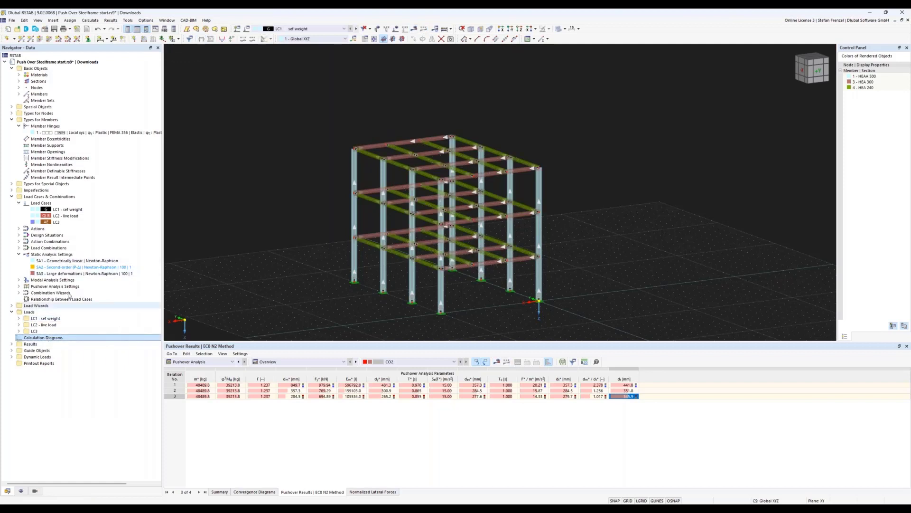
{"action": "right_click", "coordinate": [53, 338]}
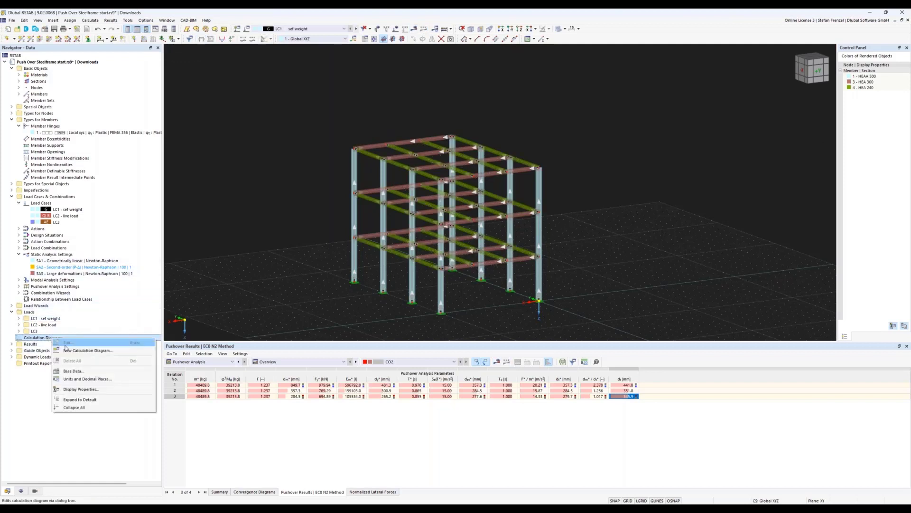
{"action": "left_click", "coordinate": [66, 350]}
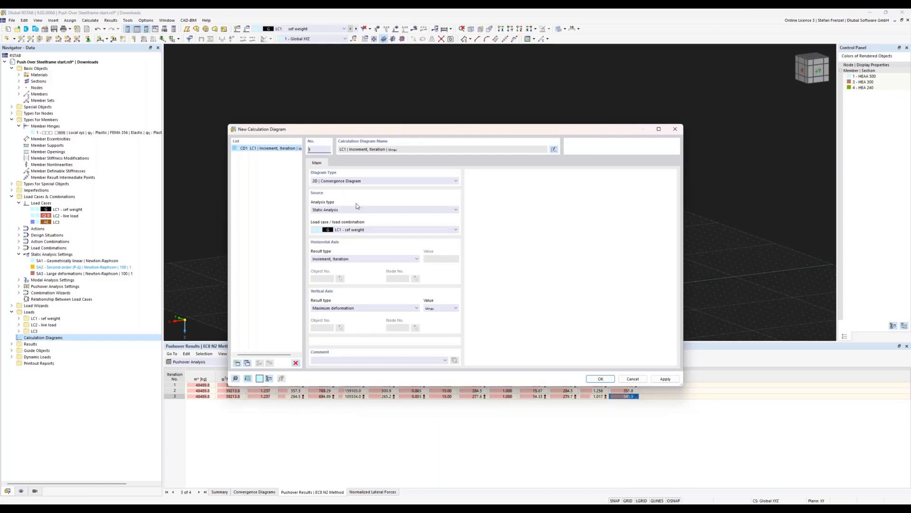
{"action": "left_click", "coordinate": [379, 182]}
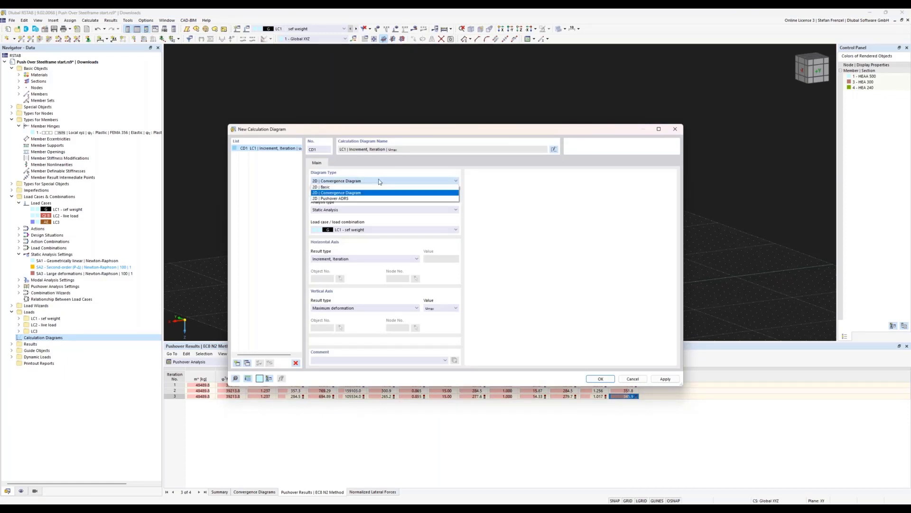
{"action": "left_click", "coordinate": [334, 199]}
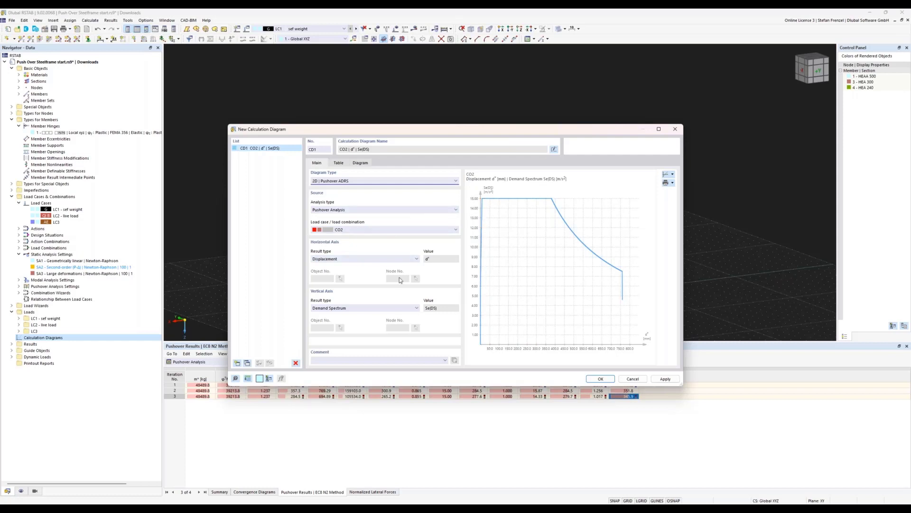
Step: Set the diagram's vertical axis result type to the combined Demand Spectrum | Capacity Spectrum, bilinear | Capacity Spectrum
{"action": "left_click", "coordinate": [401, 308]}
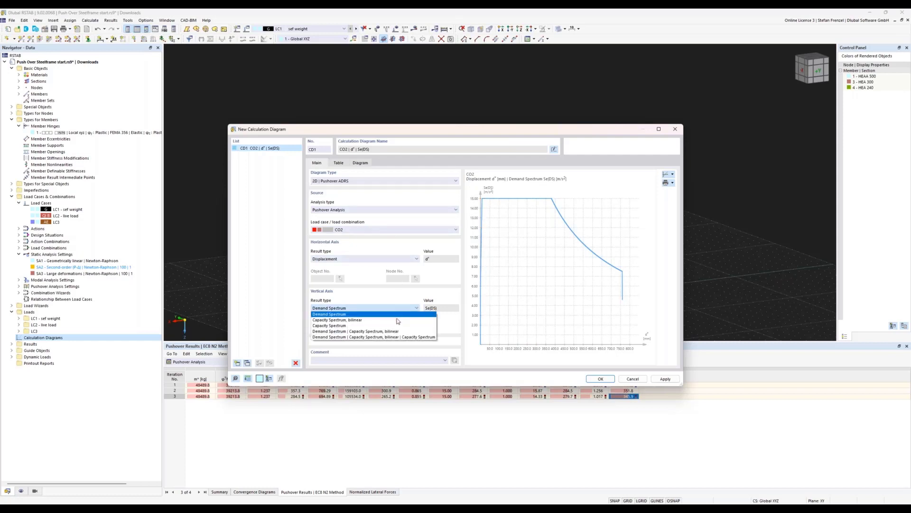
{"action": "left_click", "coordinate": [397, 320]}
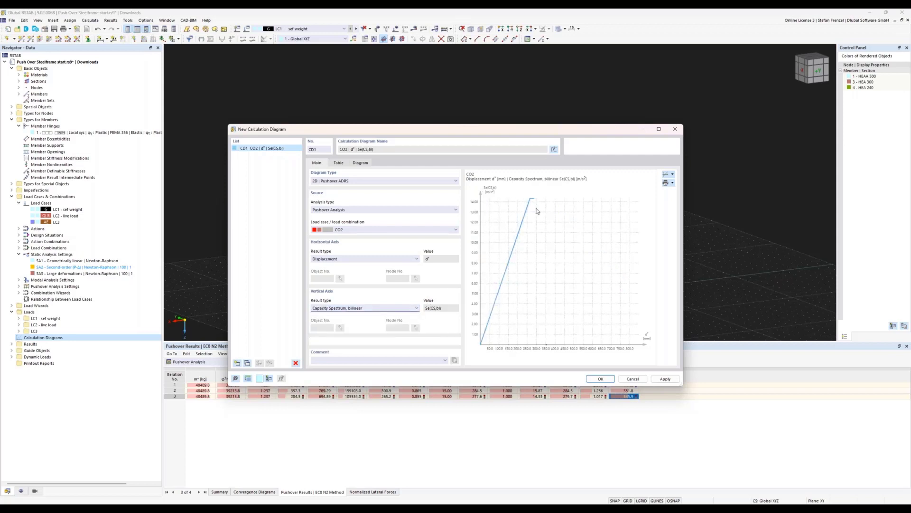
{"action": "left_click", "coordinate": [404, 308]}
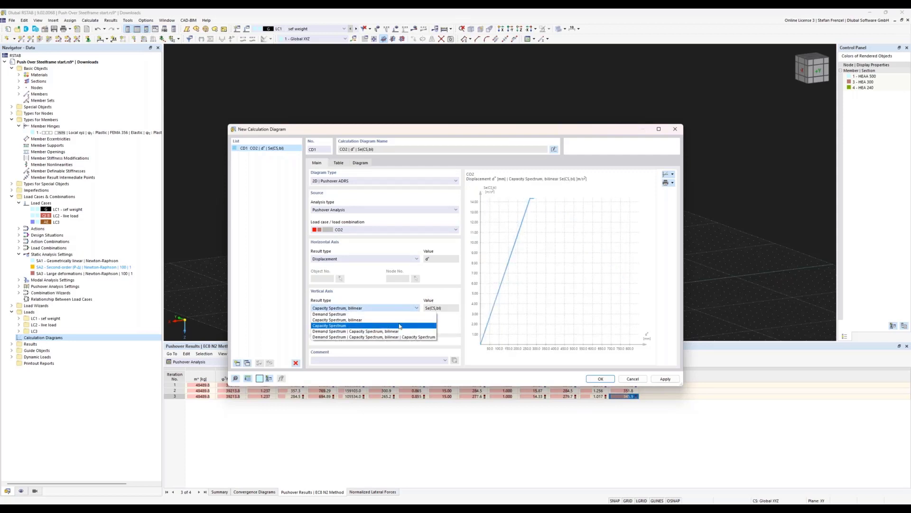
{"action": "left_click", "coordinate": [402, 337]}
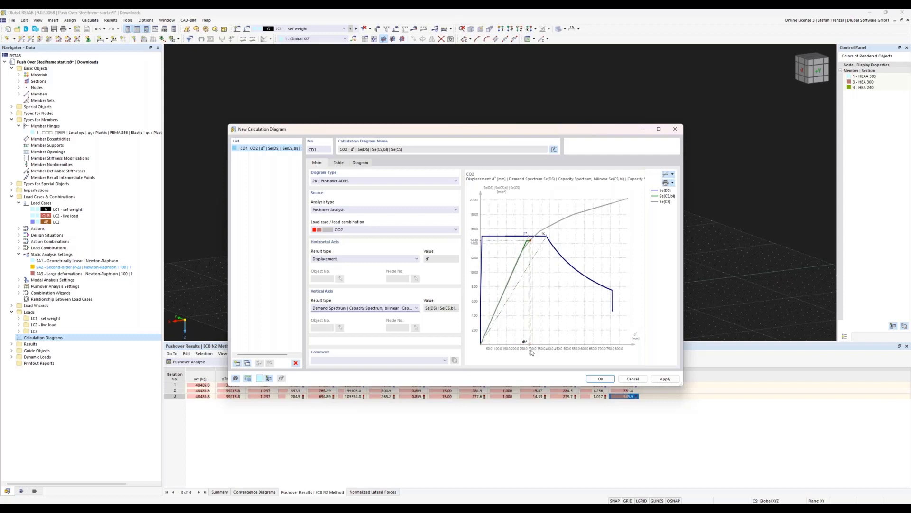
Step: Examine where the capacity curves end relative to the demand spectrum and accept the calculation diagram
{"action": "left_click_drag", "start_coordinate": [488, 130], "coordinate": [493, 54]}
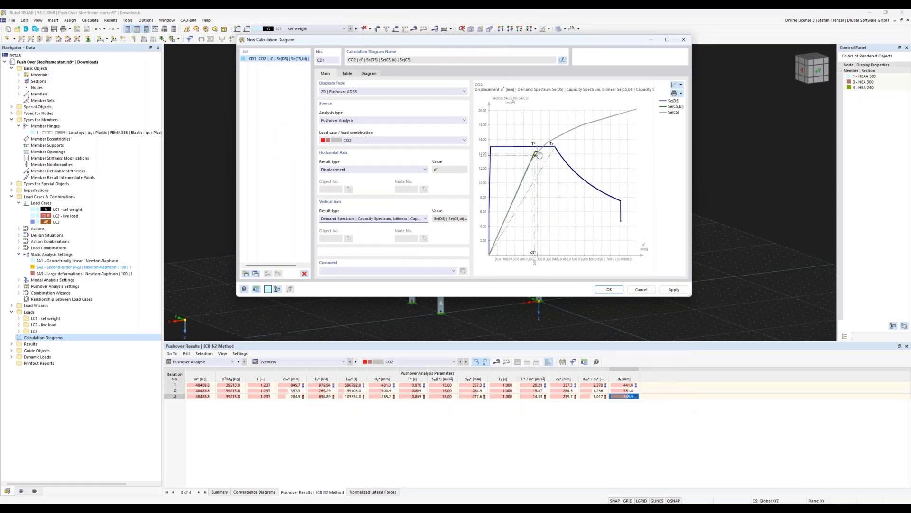
{"action": "scroll", "coordinate": [535, 156], "scroll_direction": "up", "scroll_amount": 2}
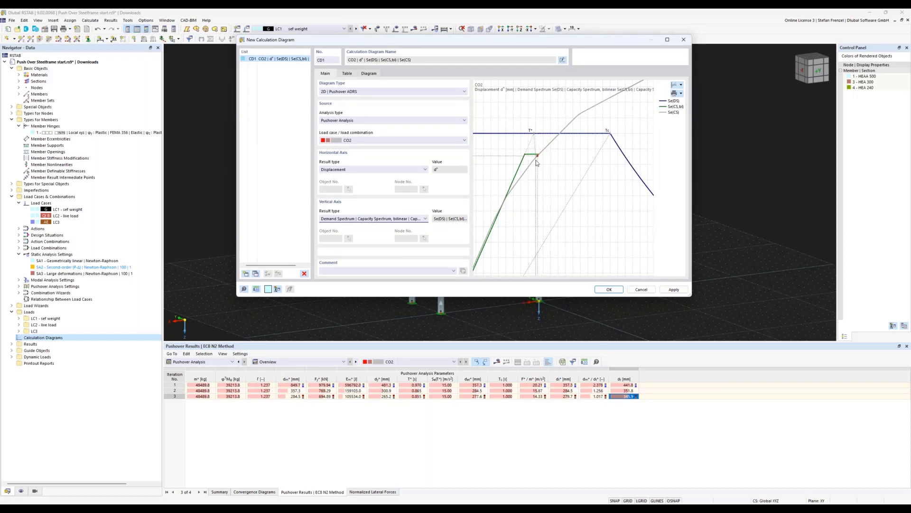
{"action": "scroll", "coordinate": [545, 223], "scroll_direction": "down", "scroll_amount": 2}
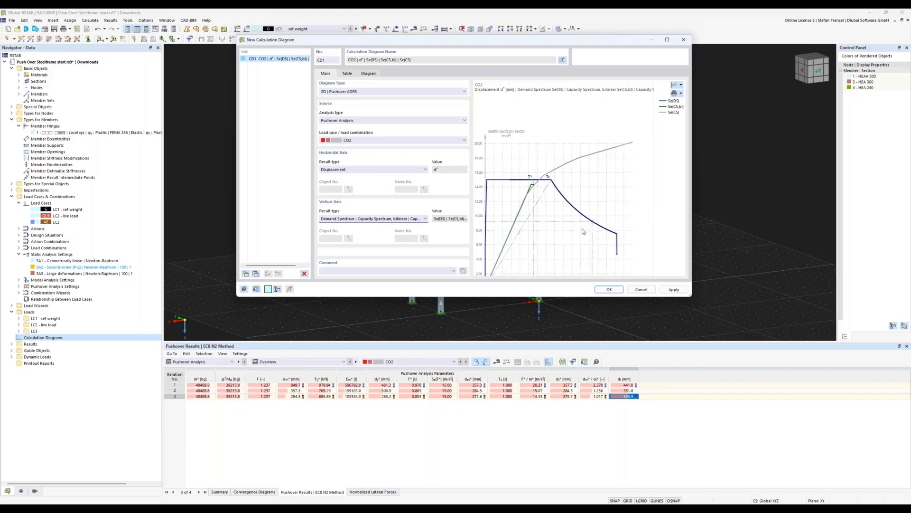
{"action": "middle_click_drag", "start_coordinate": [538, 231], "coordinate": [548, 162]}
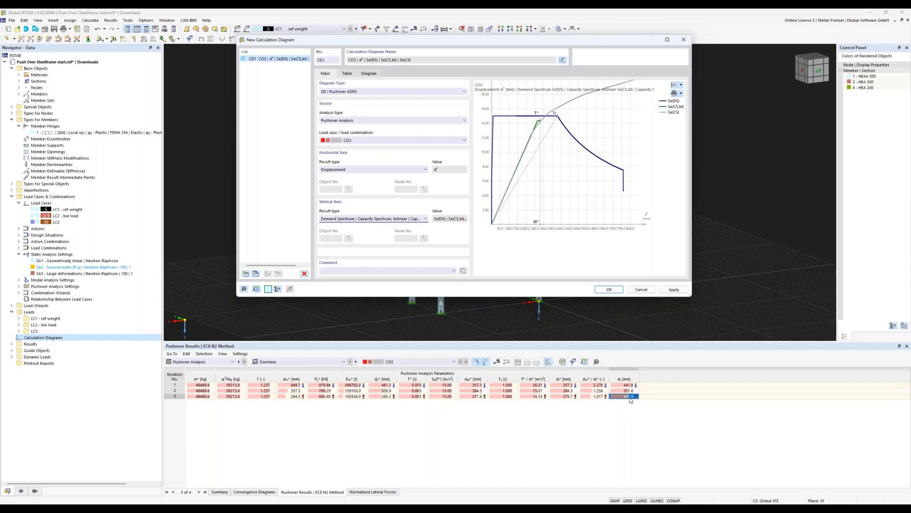
{"action": "left_click", "coordinate": [608, 290]}
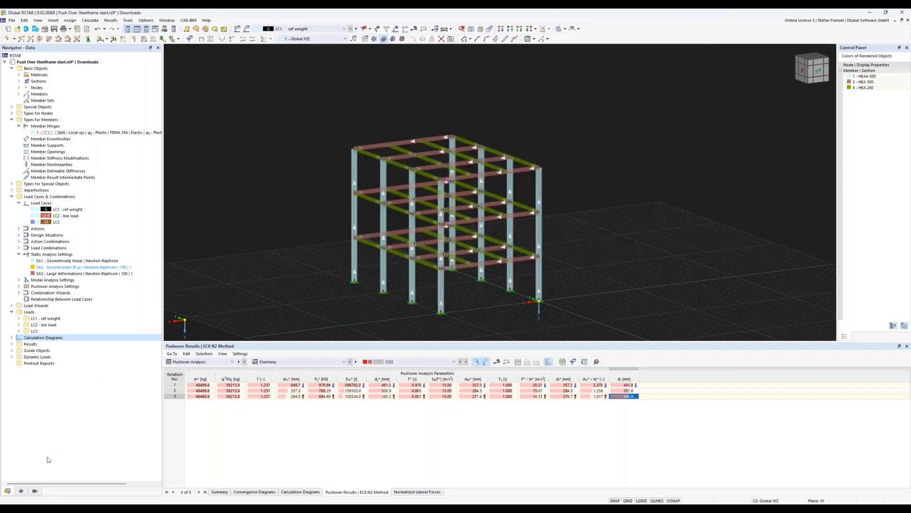
Step: Decline the calculation of LC1 and display the pushover results of CO2
{"action": "left_click", "coordinate": [414, 29]}
{"action": "left_click", "coordinate": [506, 291]}
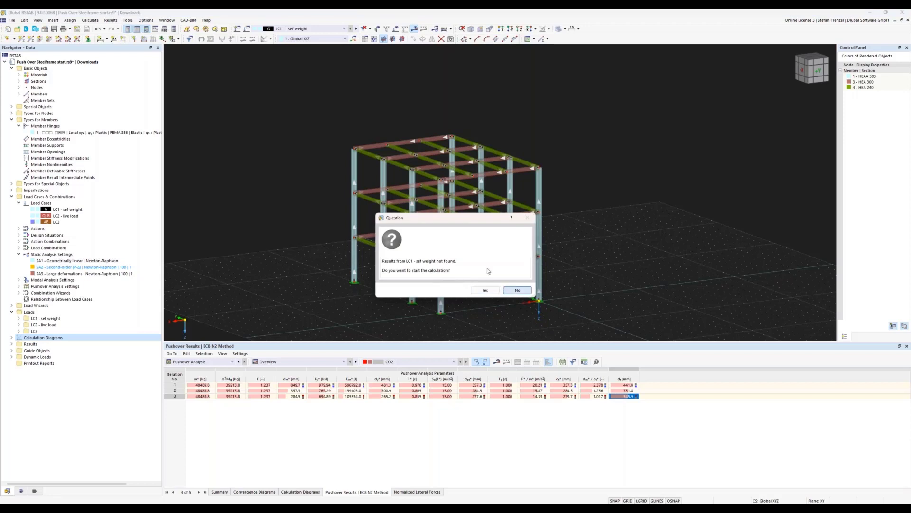
{"action": "left_click", "coordinate": [343, 29]}
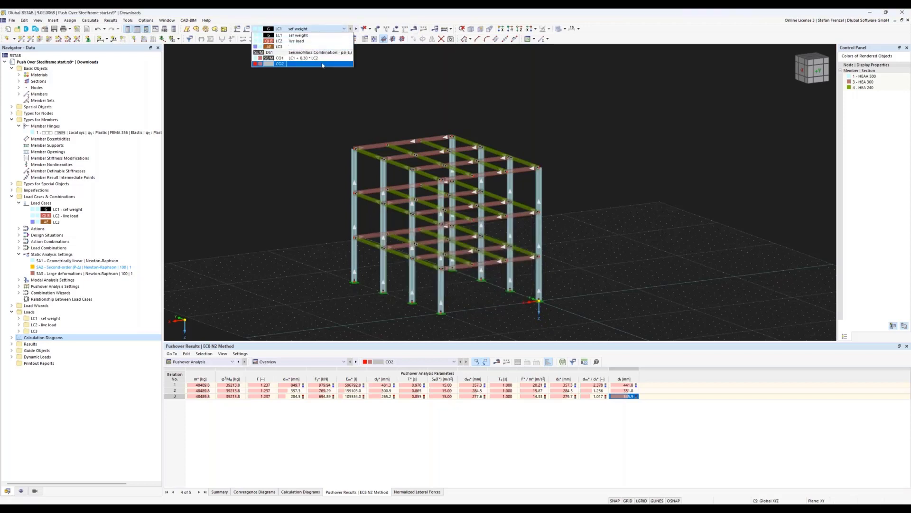
{"action": "left_click", "coordinate": [323, 64]}
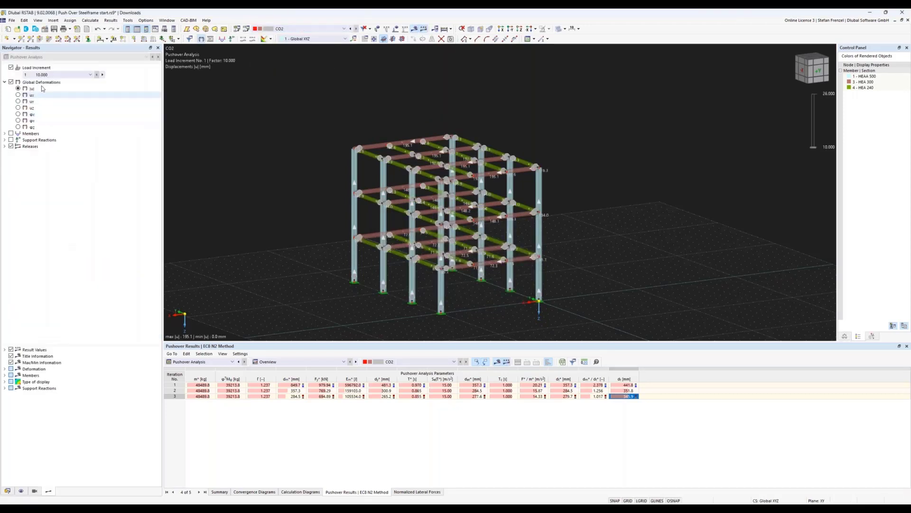
Step: Set the displayed load increment of CO2 to No. 74 with factor 17.300
{"action": "left_click", "coordinate": [57, 76]}
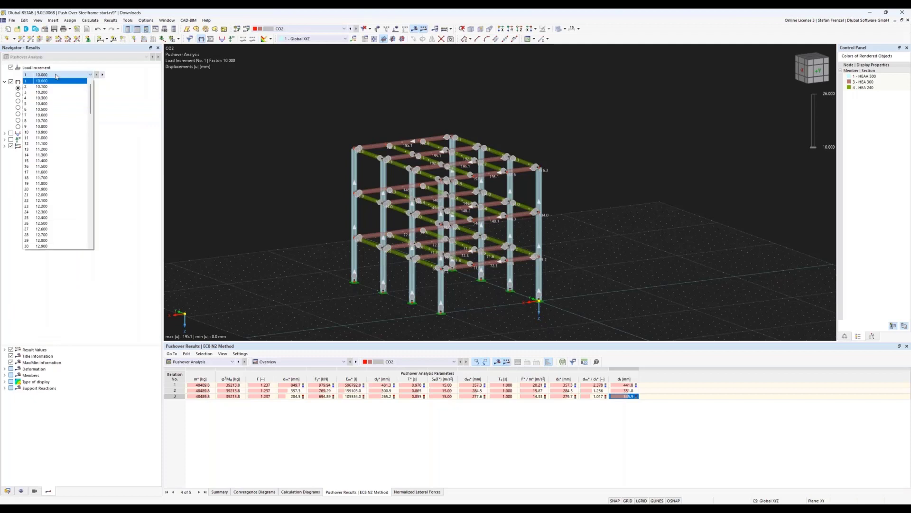
{"action": "left_click", "coordinate": [58, 206]}
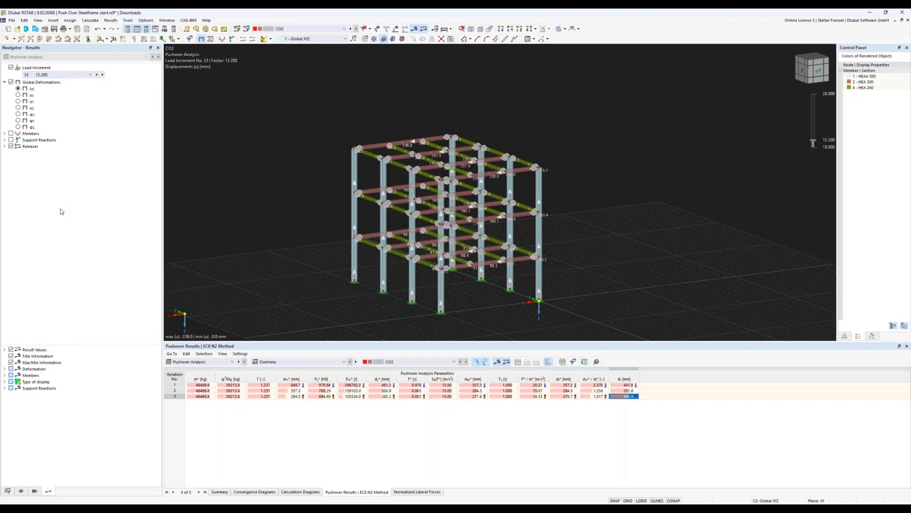
{"action": "left_click", "coordinate": [71, 76]}
{"action": "scroll", "coordinate": [71, 228], "scroll_direction": "down", "scroll_amount": 7}
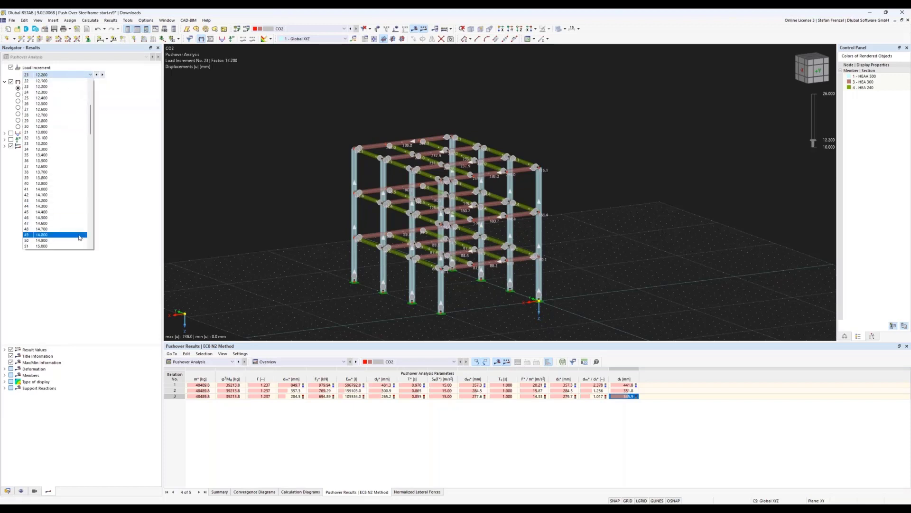
{"action": "left_click", "coordinate": [61, 223]}
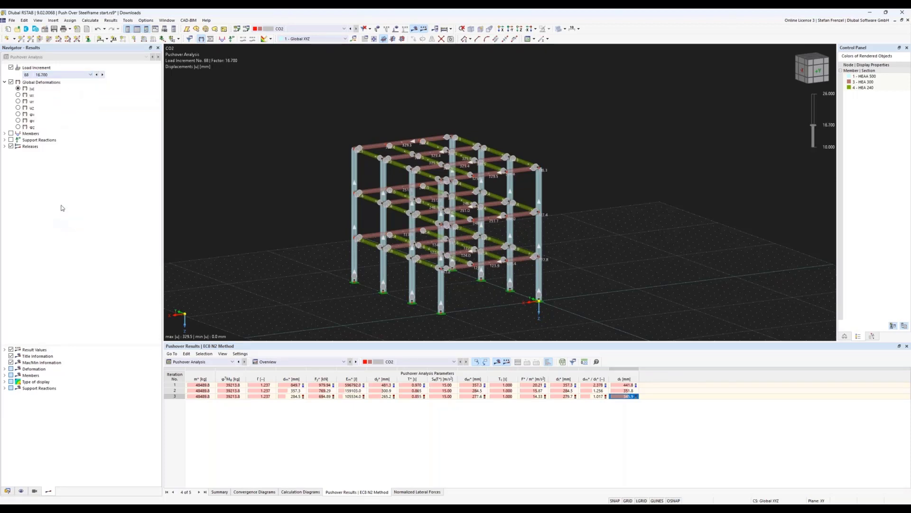
{"action": "left_click", "coordinate": [87, 75]}
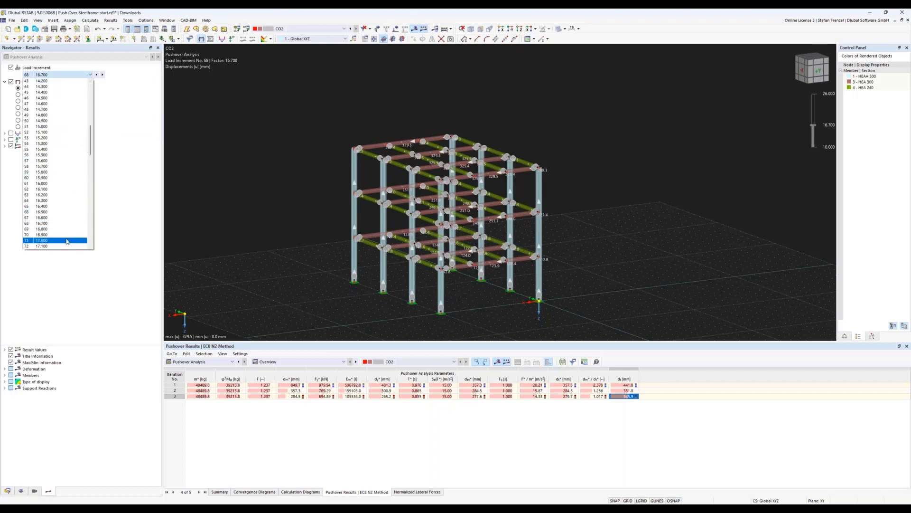
{"action": "left_click", "coordinate": [67, 242]}
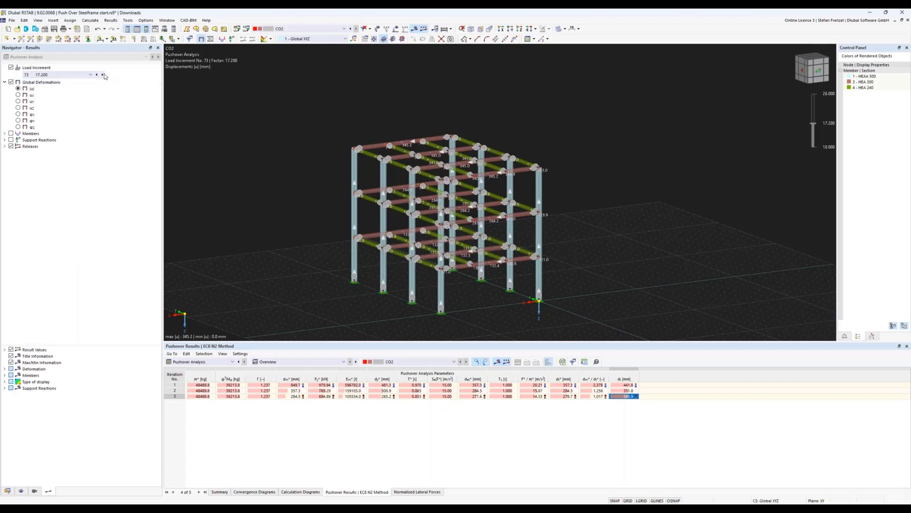
{"action": "left_click", "coordinate": [102, 75]}
Step: Display the frame's plastic hinges coloured by Diagram Zone, viewing the frame nearly from the front
{"action": "scroll", "coordinate": [284, 168], "scroll_direction": "up", "scroll_amount": 2}
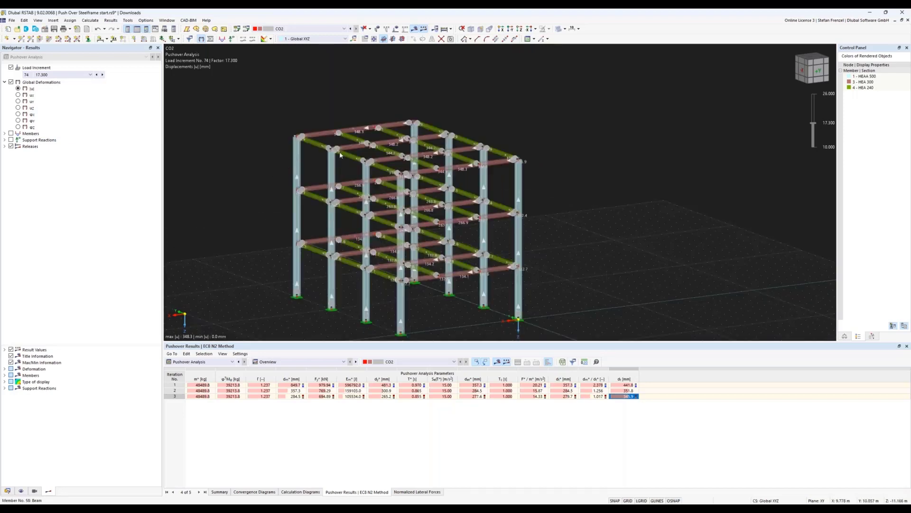
{"action": "scroll", "coordinate": [340, 153], "scroll_direction": "down", "scroll_amount": 1}
{"action": "scroll", "coordinate": [341, 161], "scroll_direction": "up", "scroll_amount": 1}
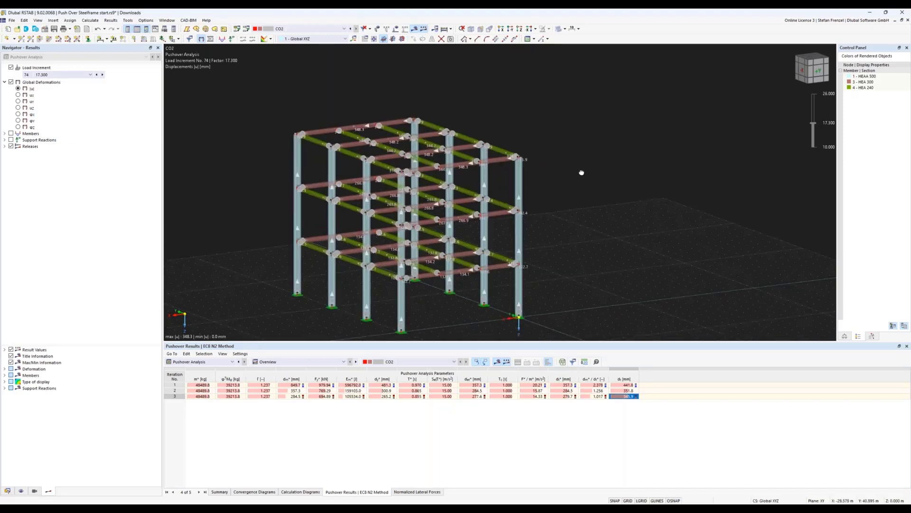
{"action": "right_click_drag", "start_coordinate": [582, 172], "coordinate": [532, 176]}
{"action": "left_click", "coordinate": [304, 210]}
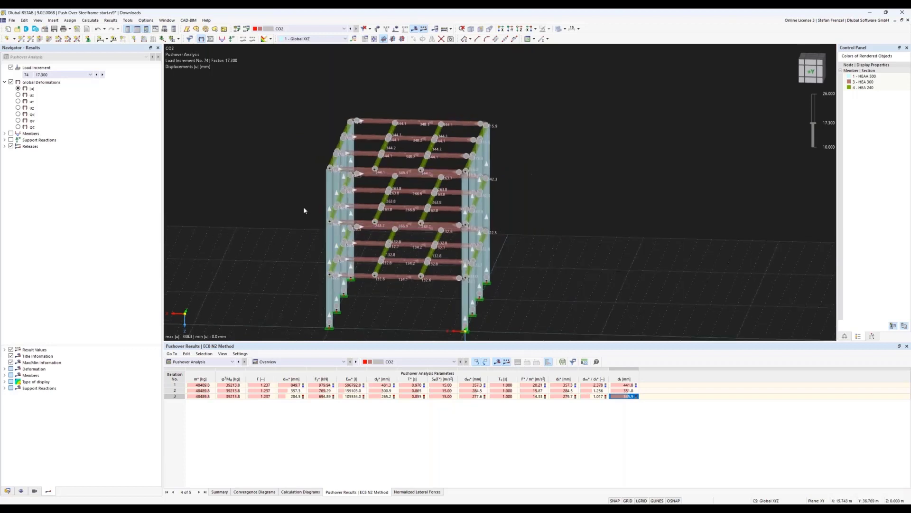
{"action": "left_click", "coordinate": [4, 146]}
{"action": "left_click", "coordinate": [11, 153]}
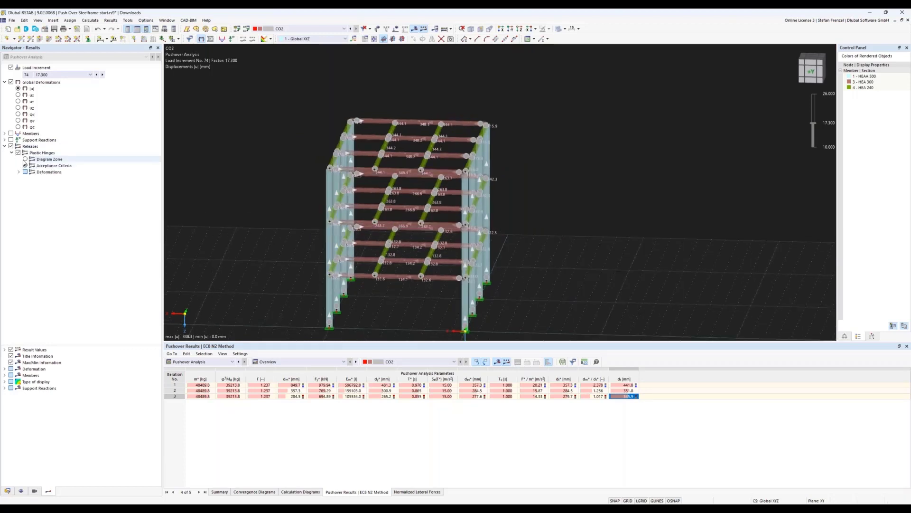
{"action": "left_click", "coordinate": [26, 160]}
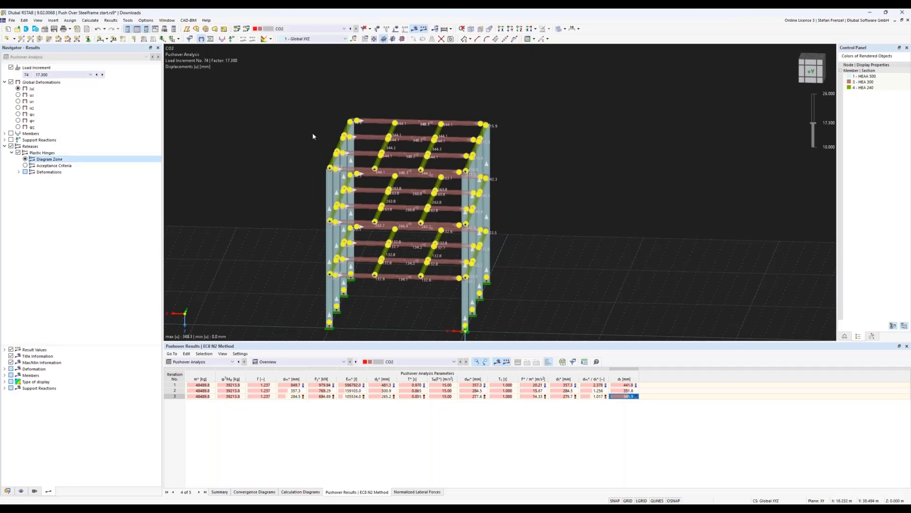
{"action": "scroll", "coordinate": [313, 136], "scroll_direction": "down", "scroll_amount": 3}
{"action": "scroll", "coordinate": [308, 162], "scroll_direction": "up", "scroll_amount": 5}
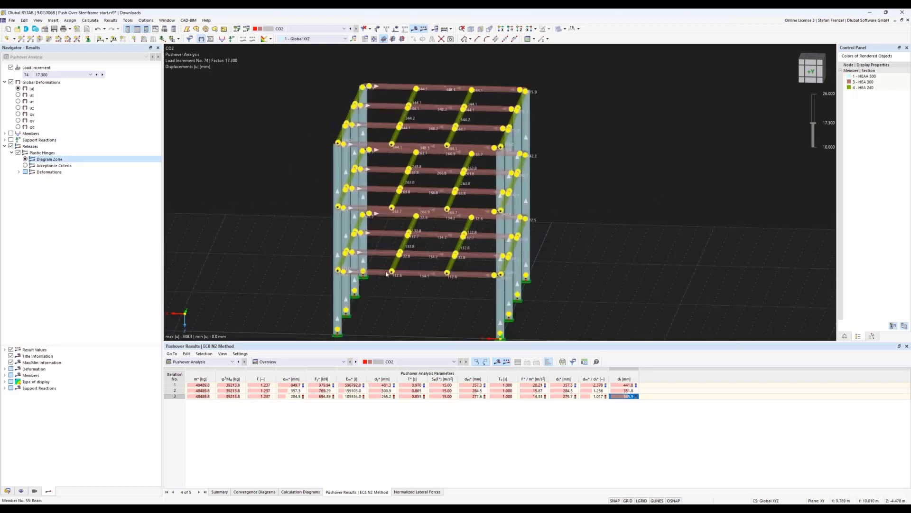
{"action": "double_click", "coordinate": [405, 272]}
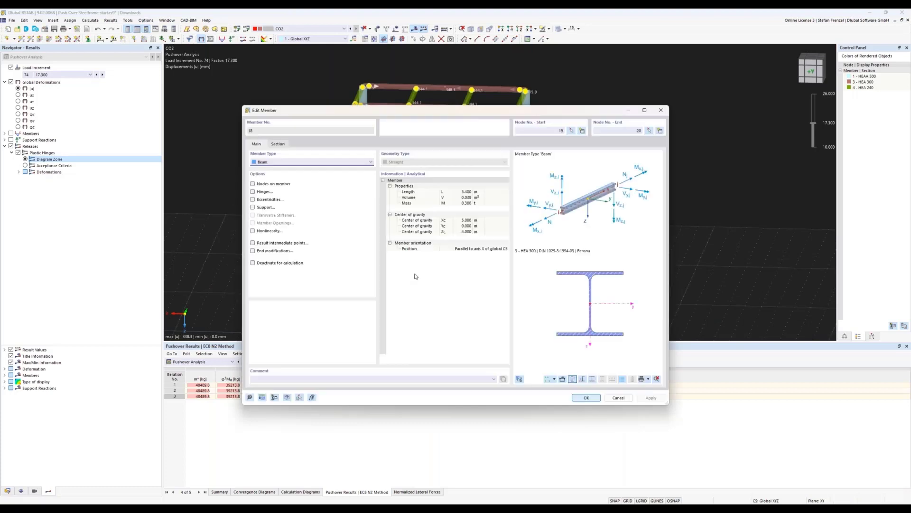
{"action": "left_click", "coordinate": [619, 397]}
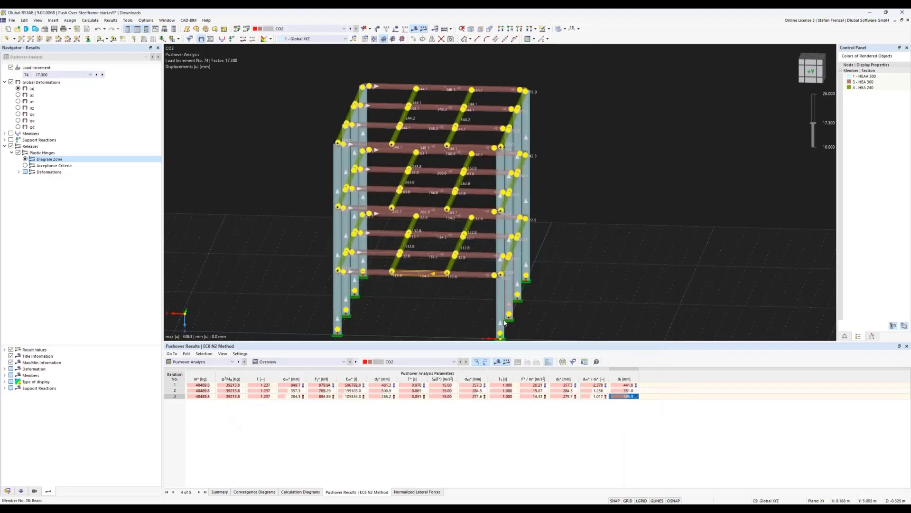
Step: Review the φy FEMA 356 diagram of the plastic member hinge, examining the values and zone colours around points -B and A
{"action": "left_click", "coordinate": [7, 490]}
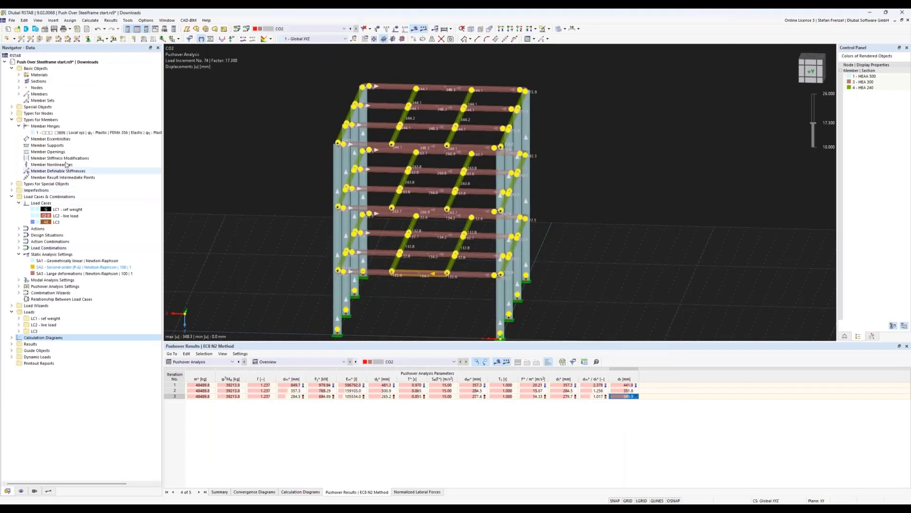
{"action": "double_click", "coordinate": [71, 132]}
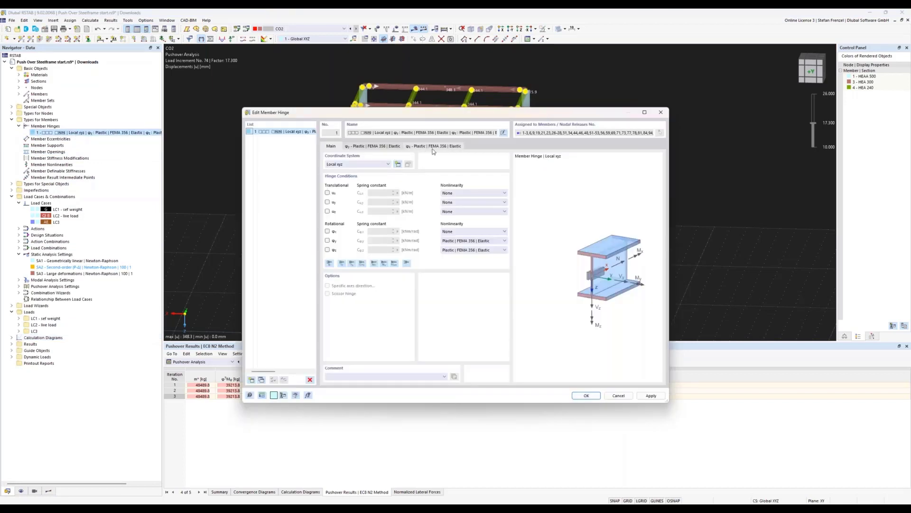
{"action": "left_click", "coordinate": [398, 147]}
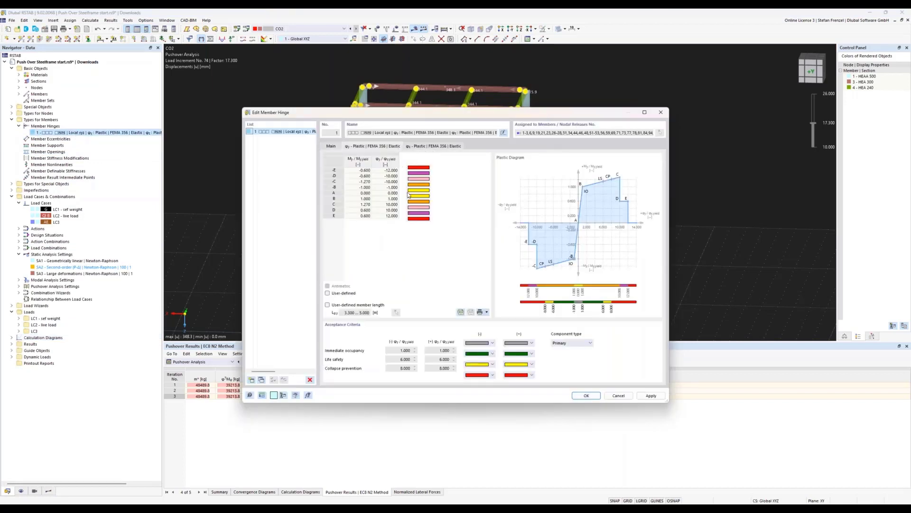
{"action": "left_click", "coordinate": [387, 187]}
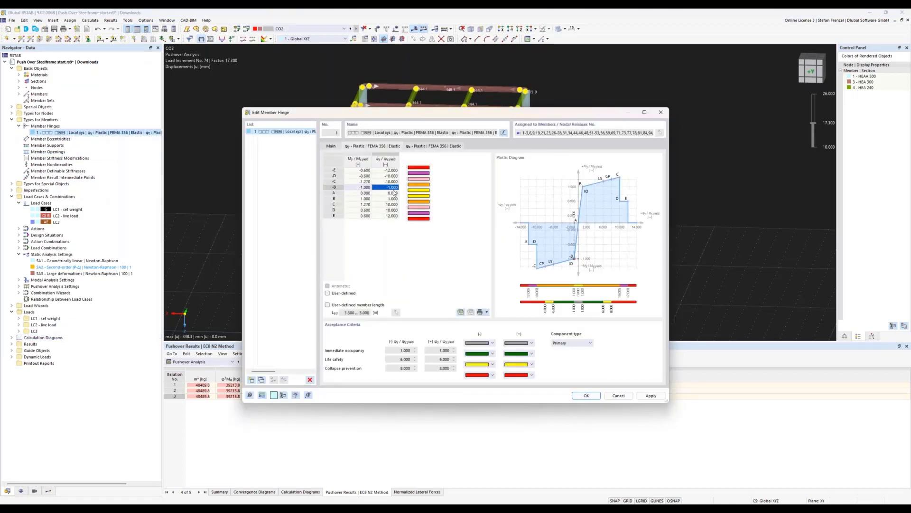
{"action": "left_click", "coordinate": [394, 194]}
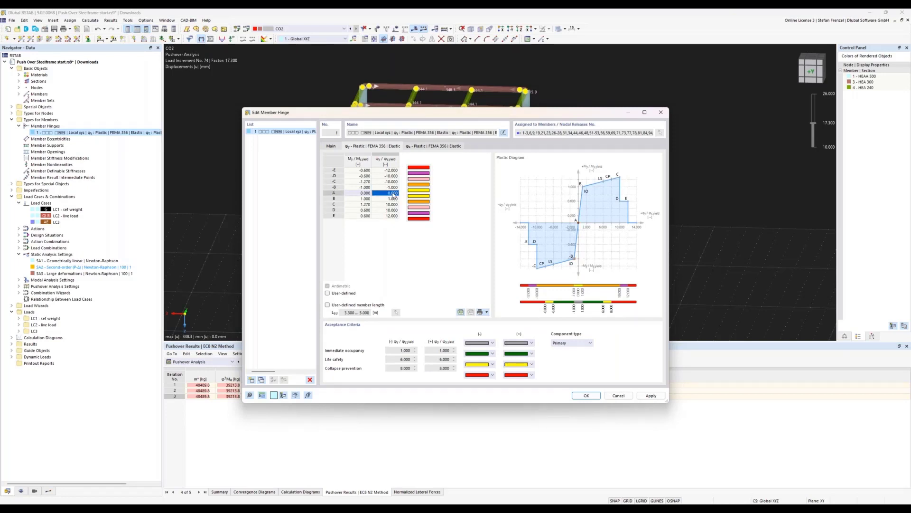
{"action": "left_click", "coordinate": [393, 189]}
{"action": "left_click", "coordinate": [394, 192]}
{"action": "left_click", "coordinate": [586, 396]}
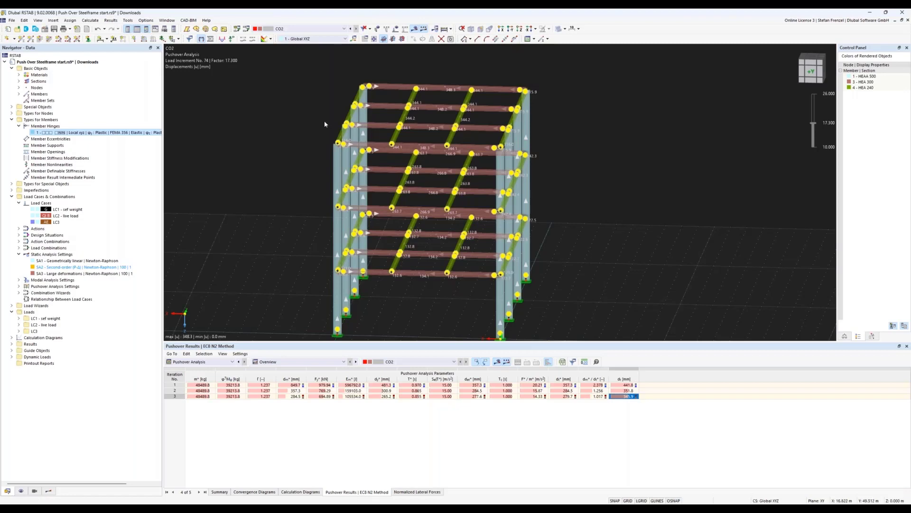
Step: Open load combination CO2 for editing and duplicate it
{"action": "scroll", "coordinate": [324, 112], "scroll_direction": "down", "scroll_amount": 3}
{"action": "scroll", "coordinate": [322, 107], "scroll_direction": "up", "scroll_amount": 2}
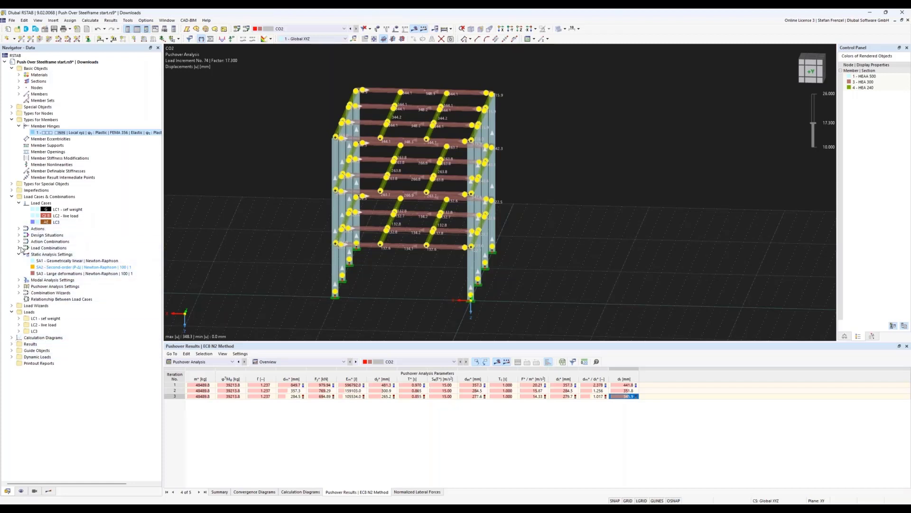
{"action": "double_click", "coordinate": [48, 248]}
{"action": "left_click", "coordinate": [48, 260]}
{"action": "right_click", "coordinate": [48, 261]}
{"action": "left_click", "coordinate": [72, 267]}
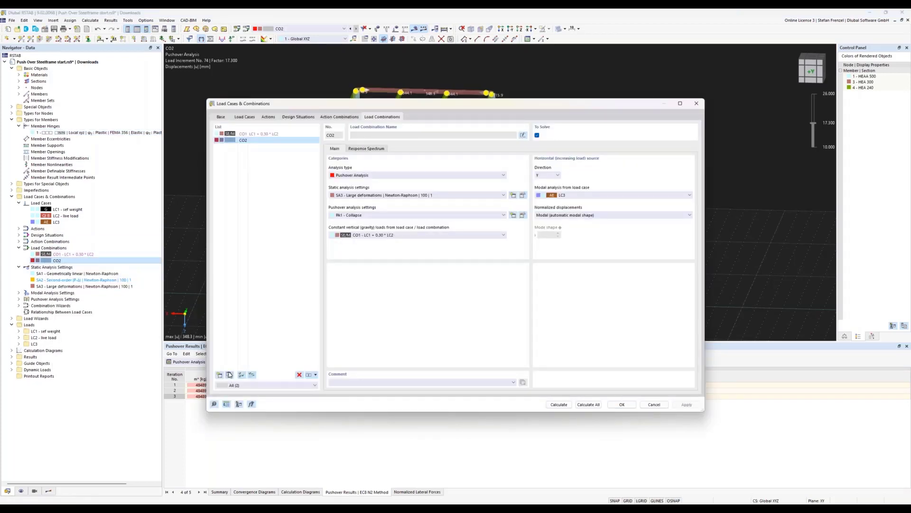
{"action": "left_click", "coordinate": [229, 374]}
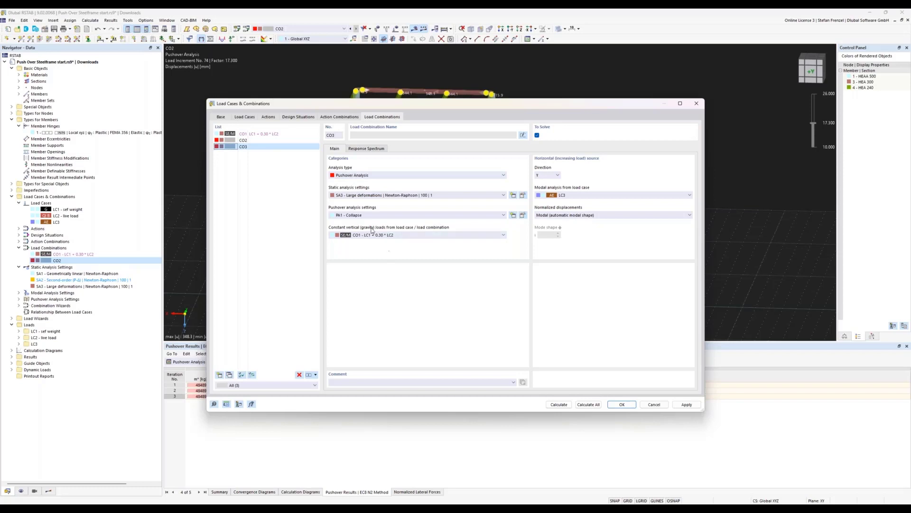
Step: Create a new response spectrum for CO3 according to standard EN 1998-1, with Elastic Spectrum as the spectrum shape
{"action": "left_click", "coordinate": [366, 148]}
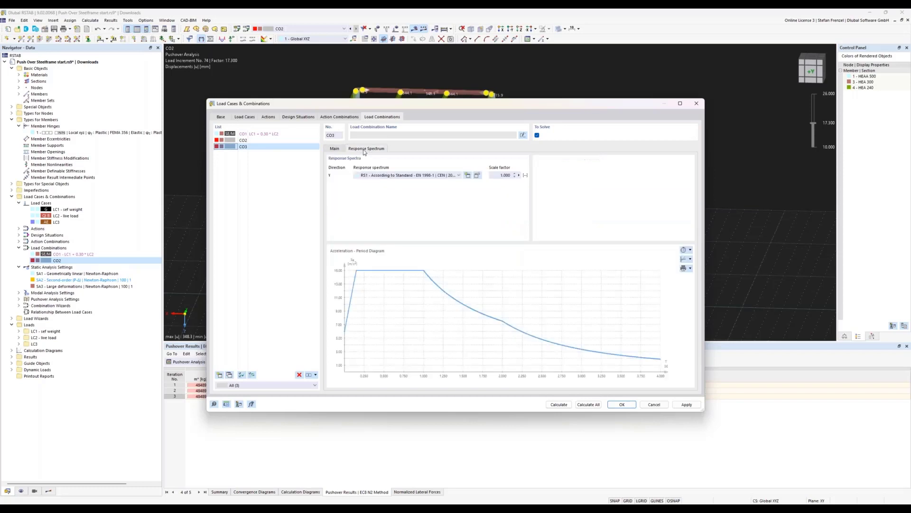
{"action": "left_click", "coordinate": [469, 176]}
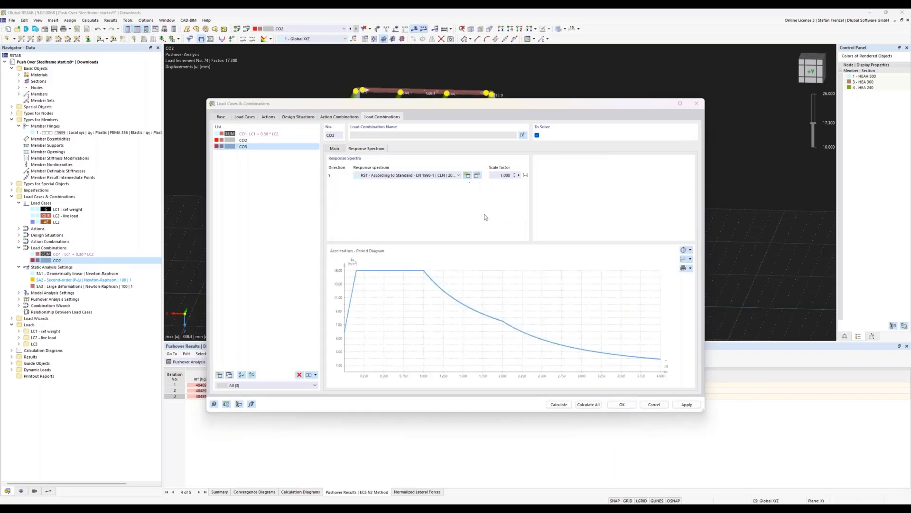
{"action": "left_click", "coordinate": [417, 163]}
{"action": "left_click", "coordinate": [412, 186]}
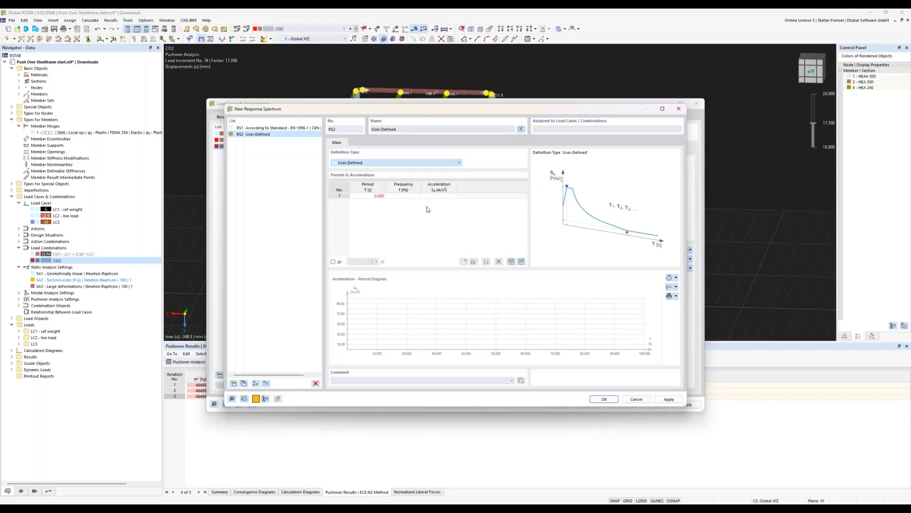
{"action": "left_click", "coordinate": [451, 193]}
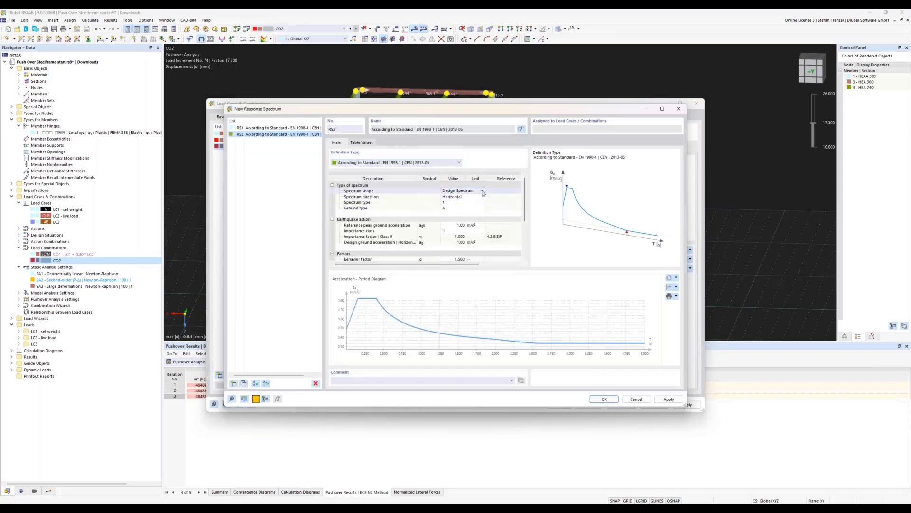
{"action": "left_click", "coordinate": [456, 197]}
Step: Set the new spectrum's reference peak ground acceleration to 12 m/s² with ground type A and assign it to CO3
{"action": "left_click", "coordinate": [459, 226]}
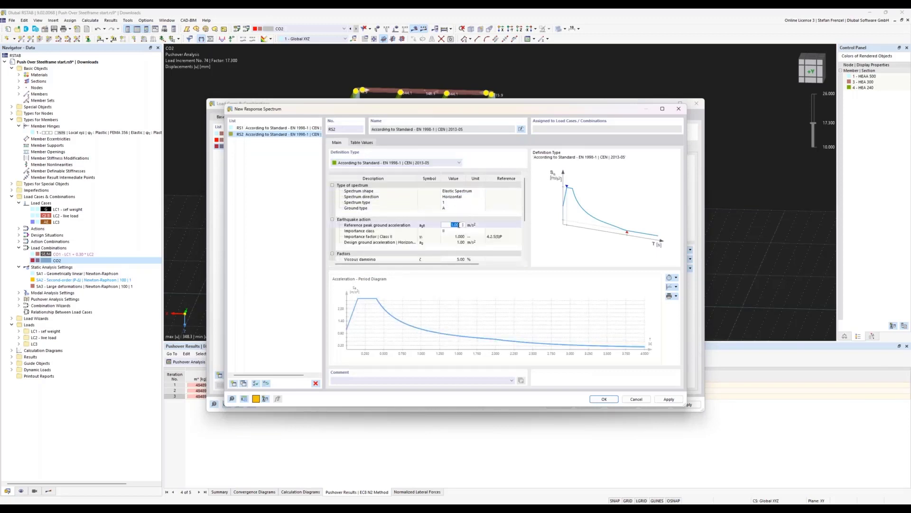
{"action": "type", "text": "12"}
{"action": "key", "text": "Return"}
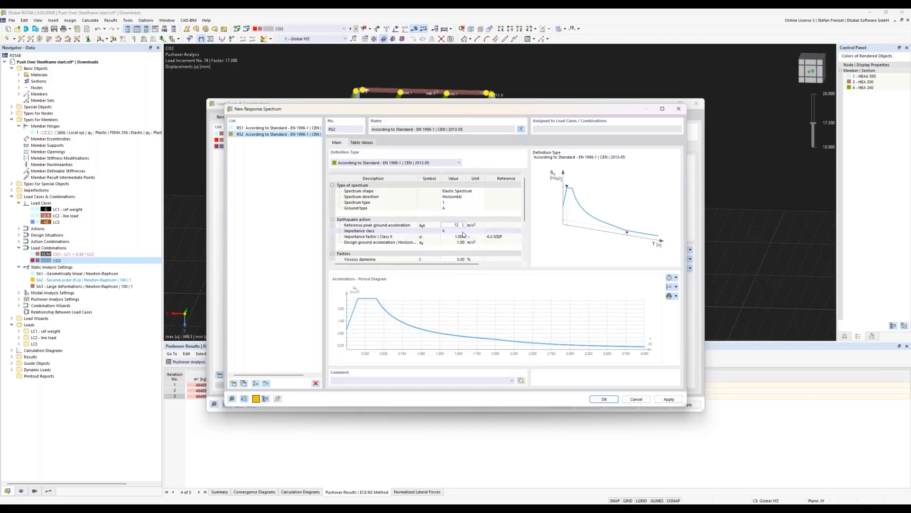
{"action": "scroll", "coordinate": [446, 233], "scroll_direction": "down", "scroll_amount": 3}
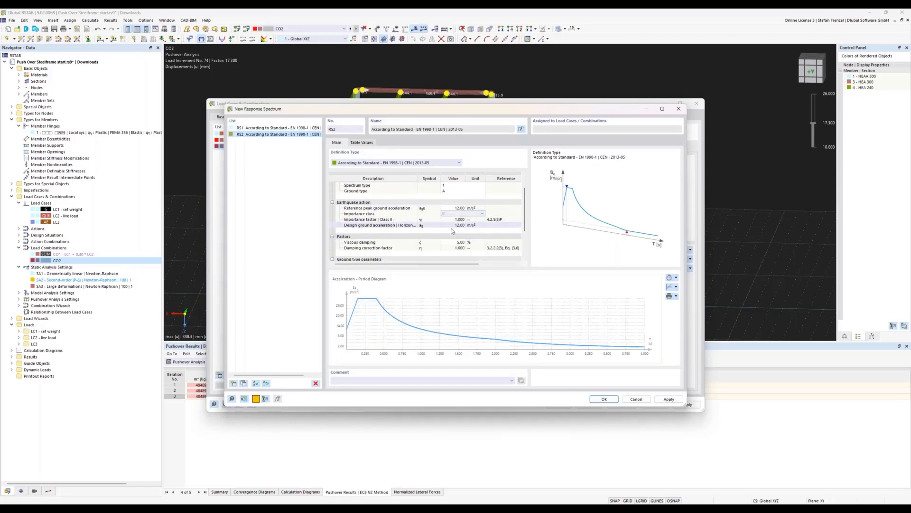
{"action": "scroll", "coordinate": [449, 233], "scroll_direction": "down", "scroll_amount": 4}
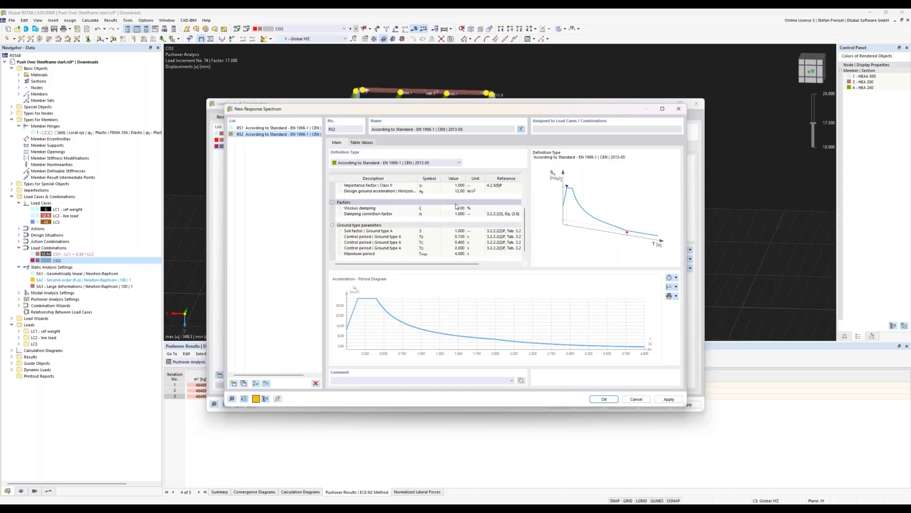
{"action": "scroll", "coordinate": [455, 204], "scroll_direction": "up", "scroll_amount": 5}
{"action": "left_click", "coordinate": [458, 208]}
{"action": "left_click", "coordinate": [482, 208]}
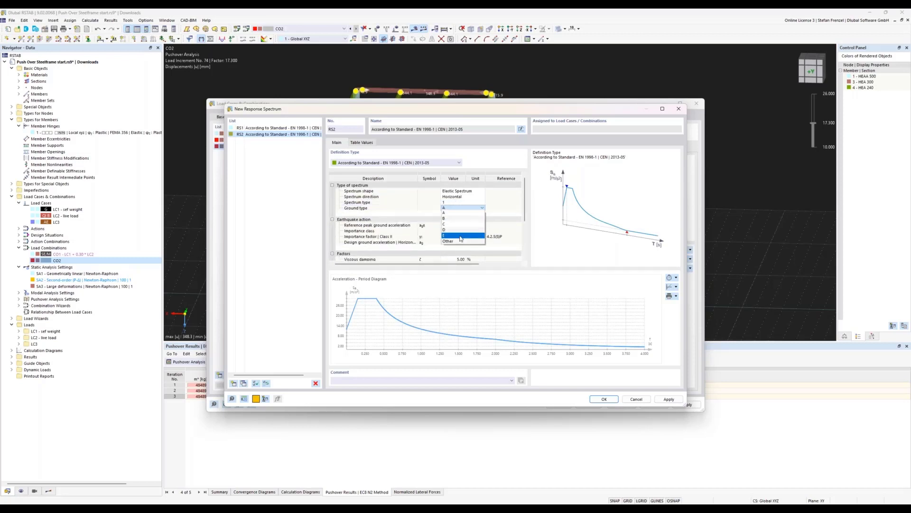
{"action": "left_click", "coordinate": [456, 212]}
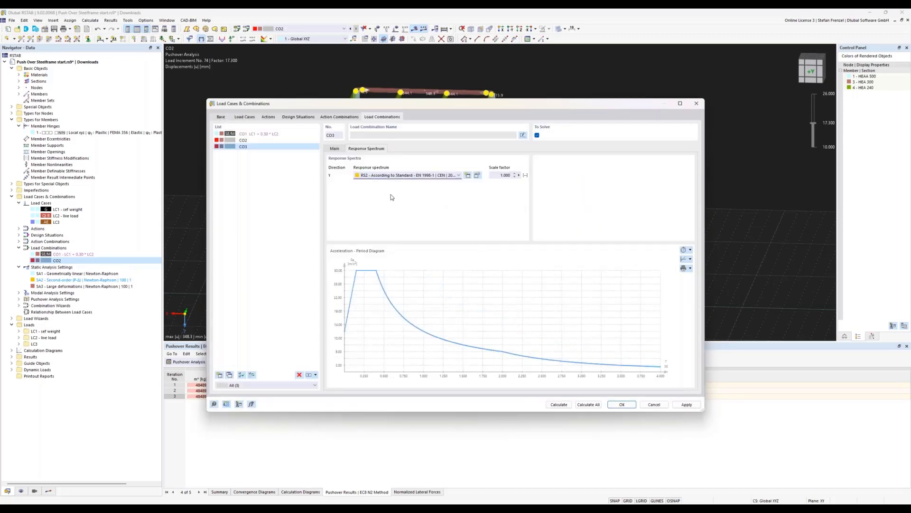
Step: Give CO3 new pushover analysis settings with initial load factor 20 and Collapse as the end of the capacity curve, and calculate it
{"action": "left_click", "coordinate": [343, 149]}
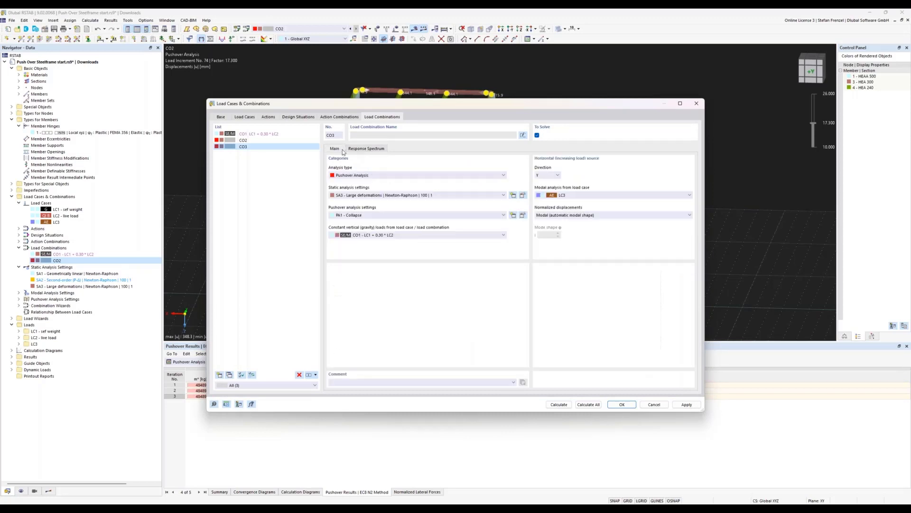
{"action": "left_click", "coordinate": [522, 216]}
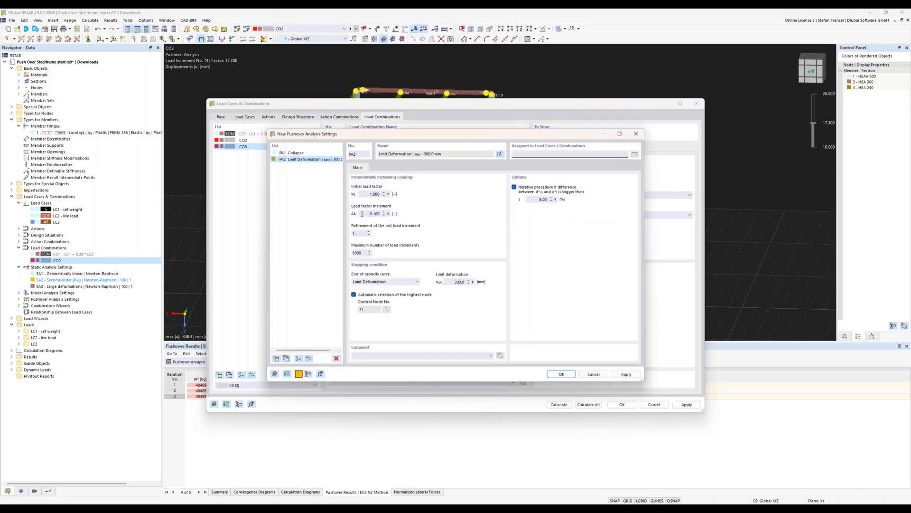
{"action": "left_click", "coordinate": [364, 194]}
{"action": "type", "text": "20"}
{"action": "left_click", "coordinate": [414, 284]}
{"action": "left_click", "coordinate": [417, 295]}
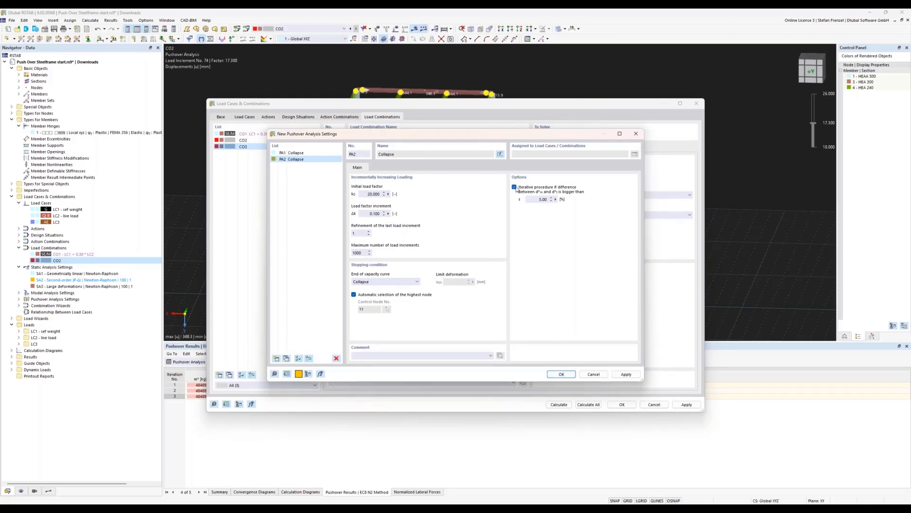
{"action": "left_click", "coordinate": [537, 198]}
{"action": "left_click", "coordinate": [561, 374]}
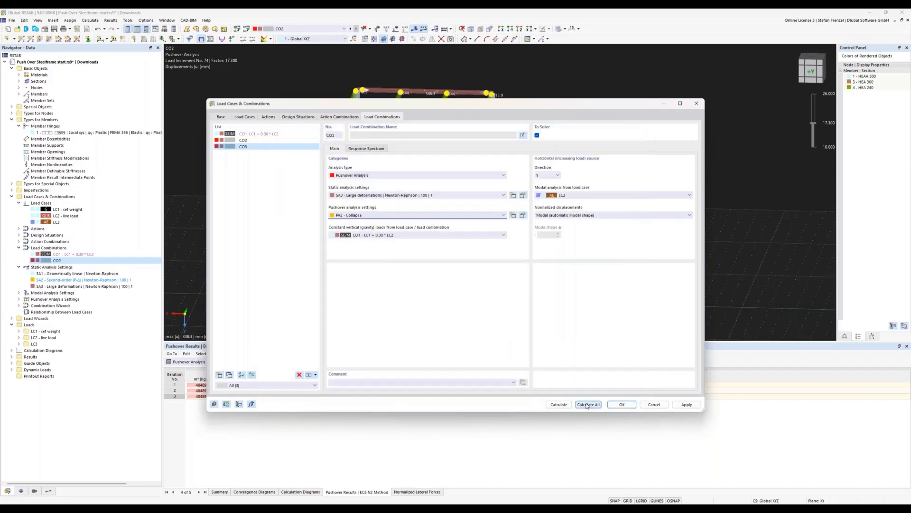
{"action": "left_click", "coordinate": [559, 405]}
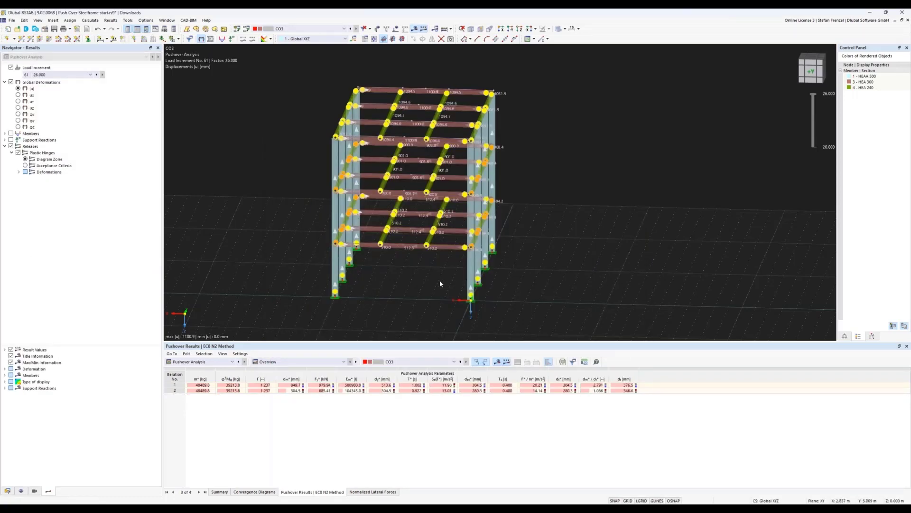
Step: Inspect the frame's plastic hinges for CO3 from oblique views, first by Diagram Zone and finally coloured by Acceptance Criteria
{"action": "middle_click_drag", "start_coordinate": [428, 282], "coordinate": [333, 174], "text": "ctrl"}
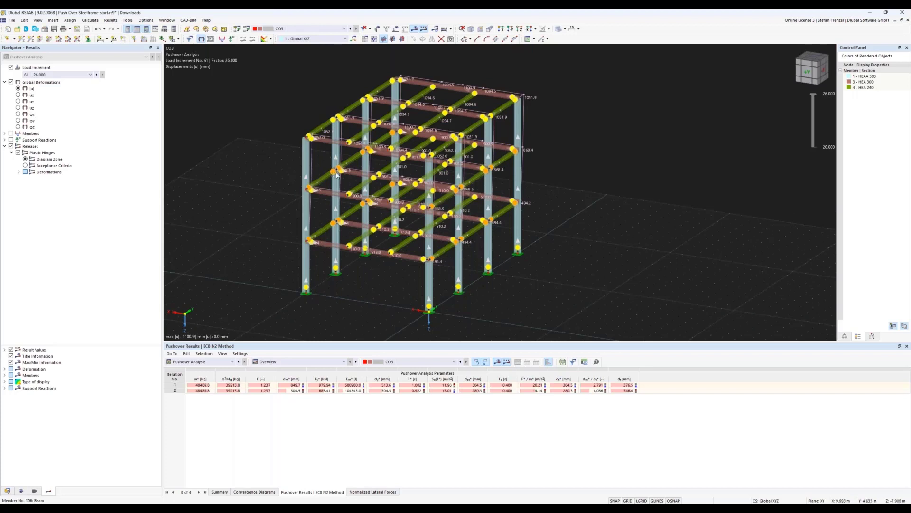
{"action": "mouse_move", "coordinate": [363, 154]}
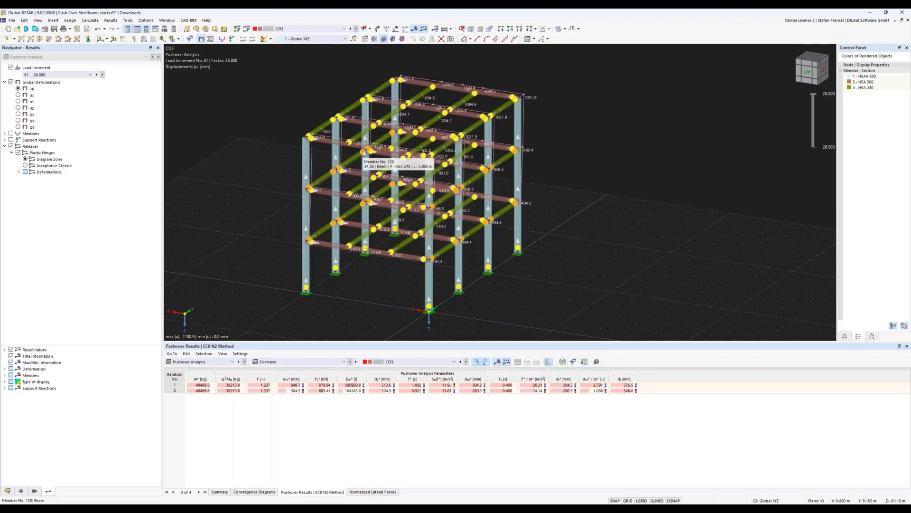
{"action": "mouse_move", "coordinate": [333, 174]}
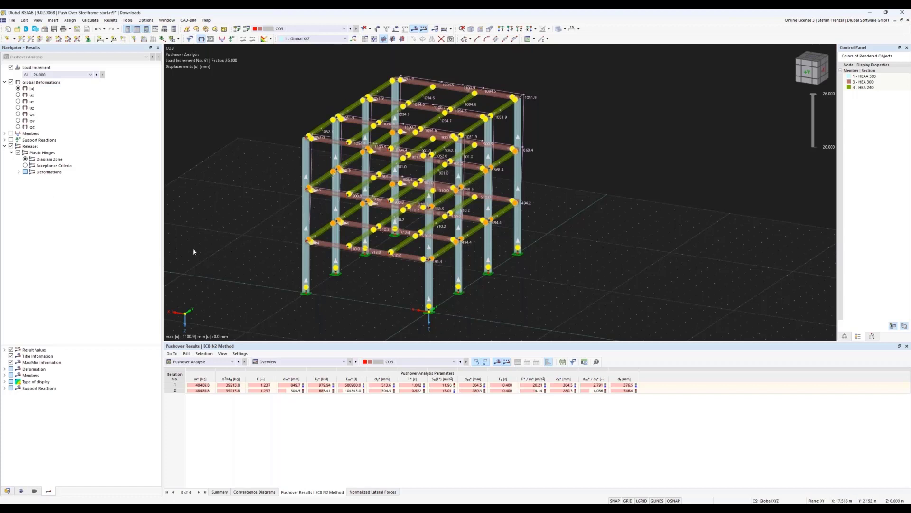
{"action": "left_click", "coordinate": [26, 165]}
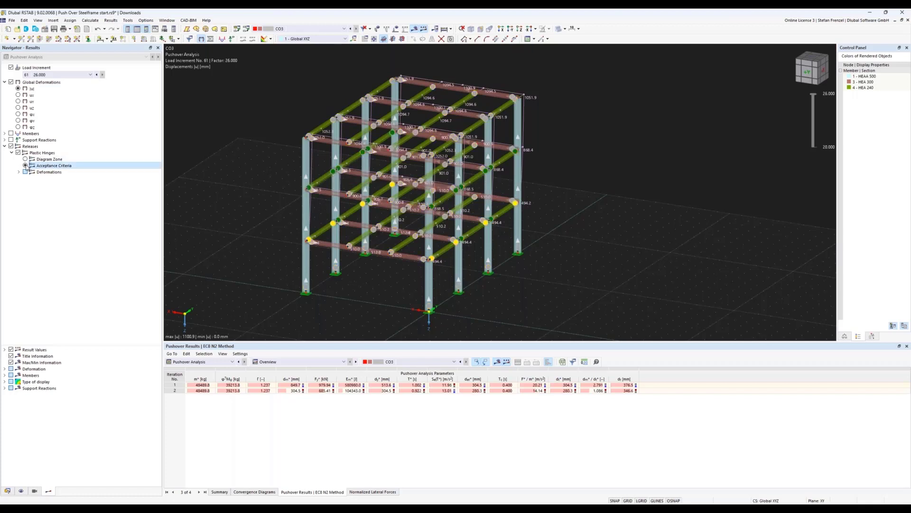
{"action": "middle_click_drag", "start_coordinate": [255, 294], "coordinate": [309, 278]}
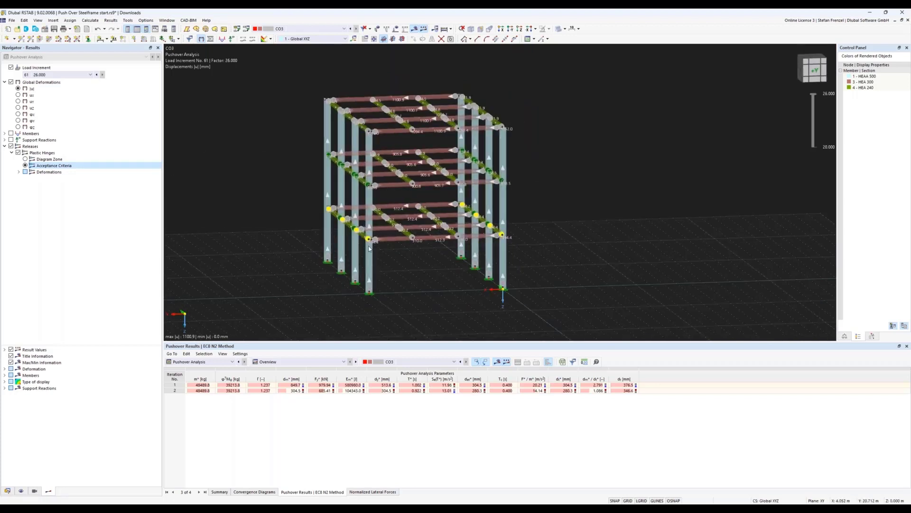
Step: Open the member hinge's φy FEMA 356 diagram and examine the acceptance criteria limits and their colours
{"action": "left_click", "coordinate": [7, 491]}
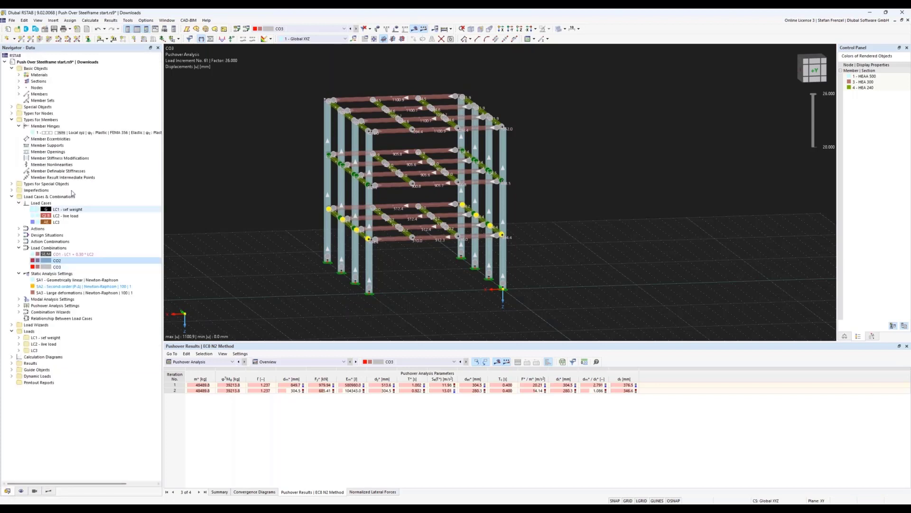
{"action": "double_click", "coordinate": [95, 134]}
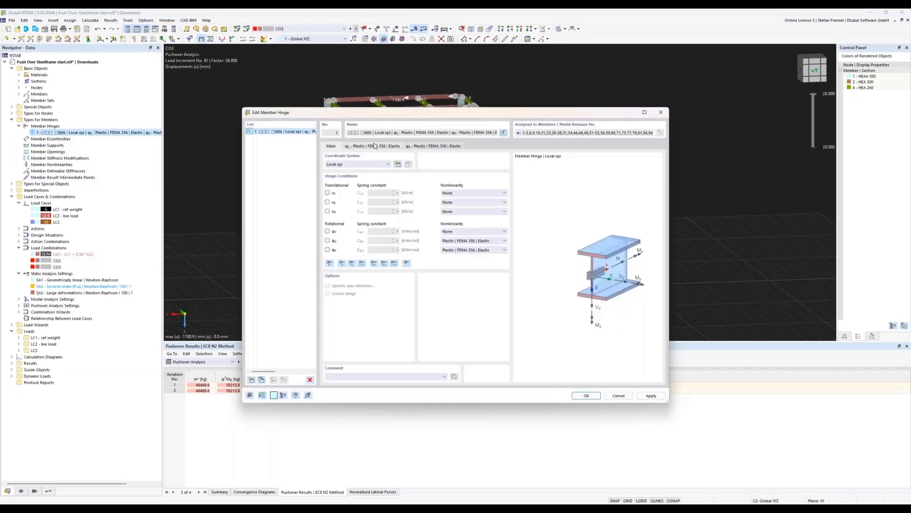
{"action": "left_click", "coordinate": [375, 146]}
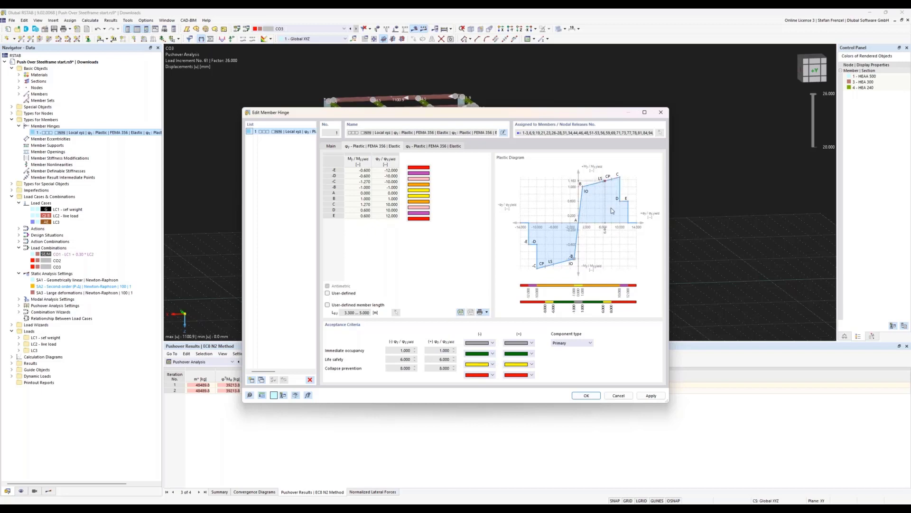
Step: Close the member hinge settings, colour the plastic hinges by Diagram Zone, and check the load increments and target displacement of CO3
{"action": "left_click", "coordinate": [587, 397]}
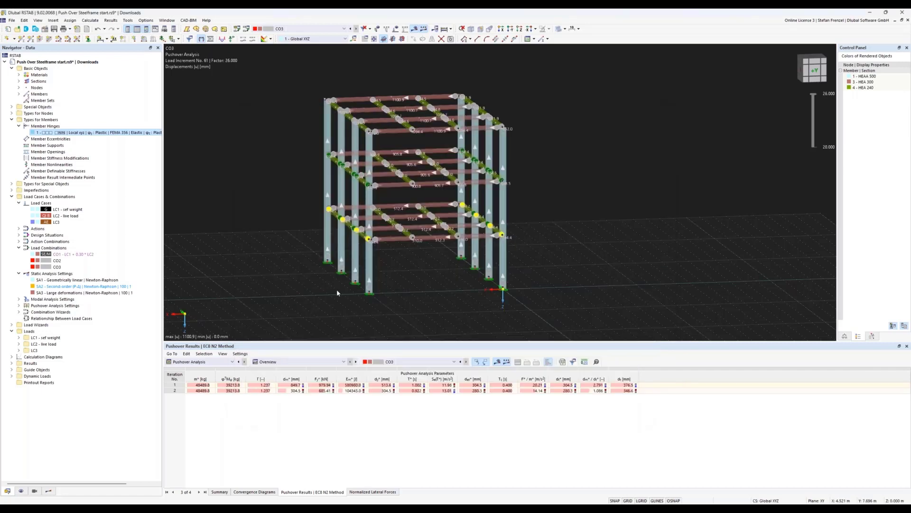
{"action": "left_click", "coordinate": [49, 491]}
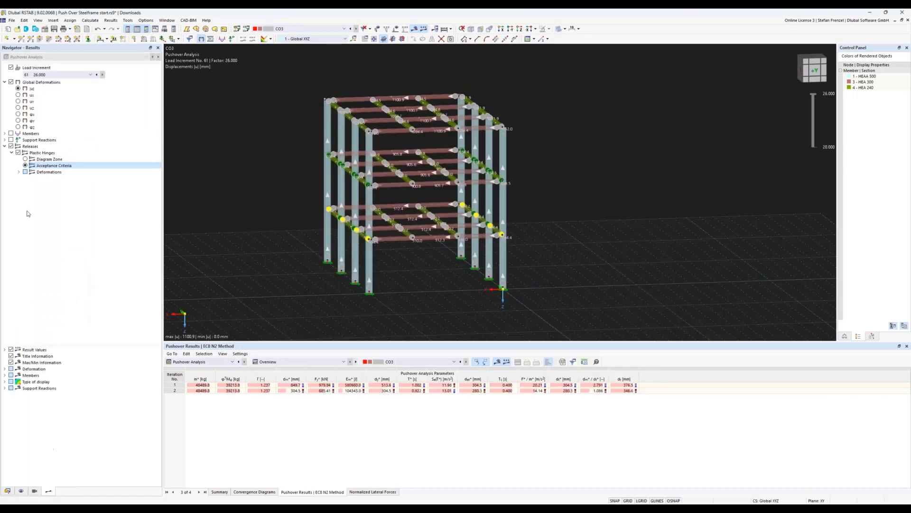
{"action": "left_click", "coordinate": [26, 159]}
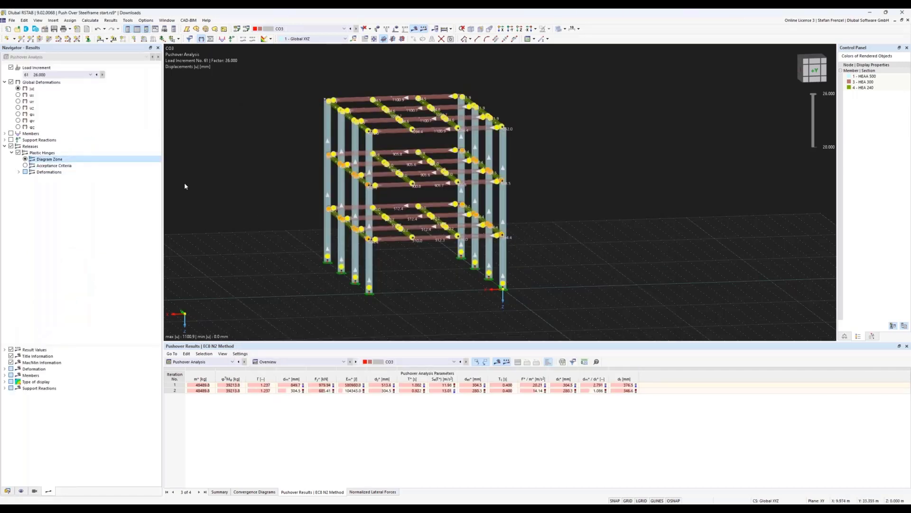
{"action": "left_click", "coordinate": [68, 75]}
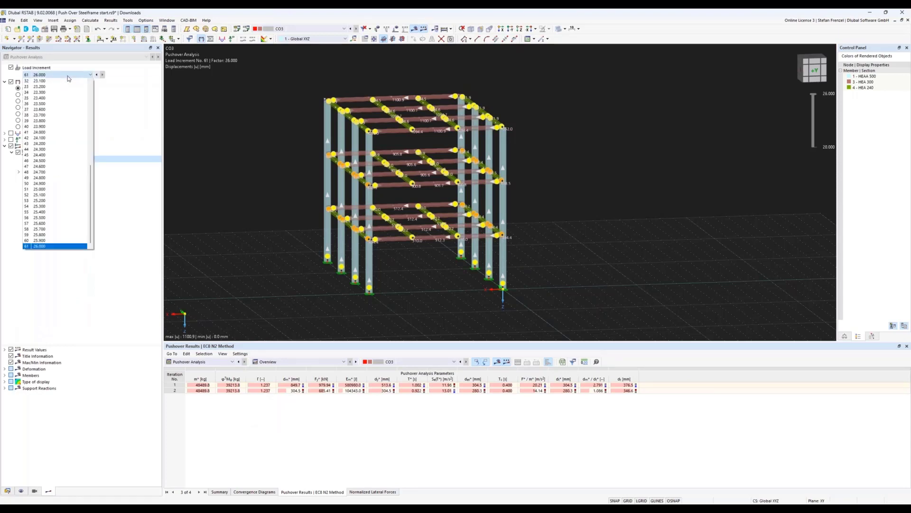
{"action": "left_click", "coordinate": [68, 76]}
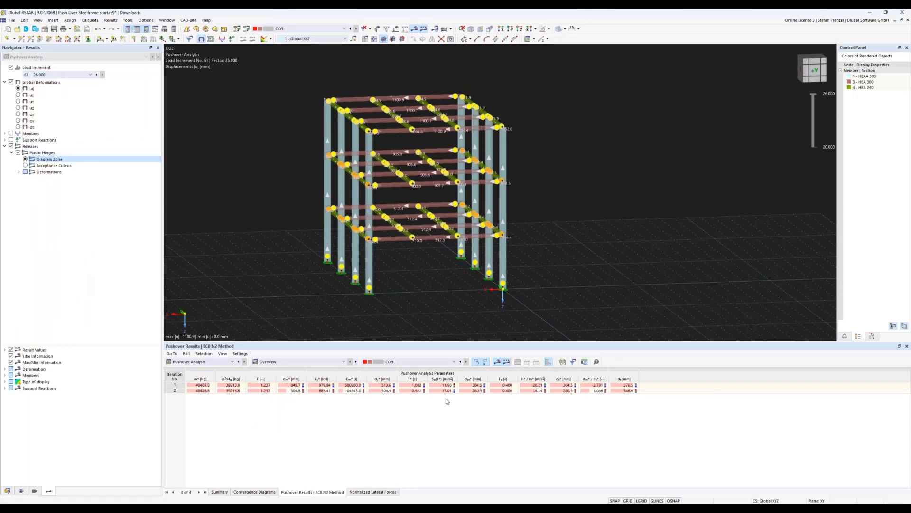
{"action": "left_click", "coordinate": [628, 390]}
Step: Copy the existing CO2 Pushover ADRS calculation diagram and assign load combination CO3 to the copy
{"action": "left_click", "coordinate": [7, 491]}
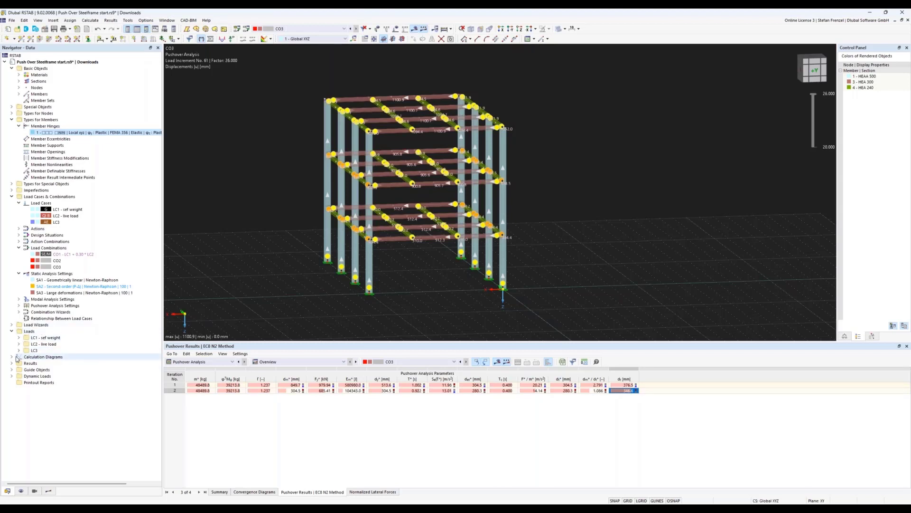
{"action": "right_click", "coordinate": [29, 357]}
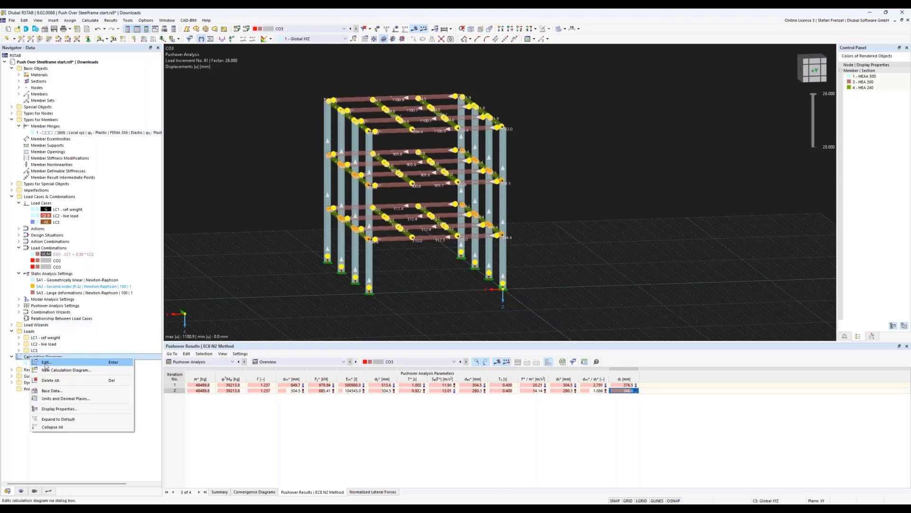
{"action": "left_click", "coordinate": [46, 362]}
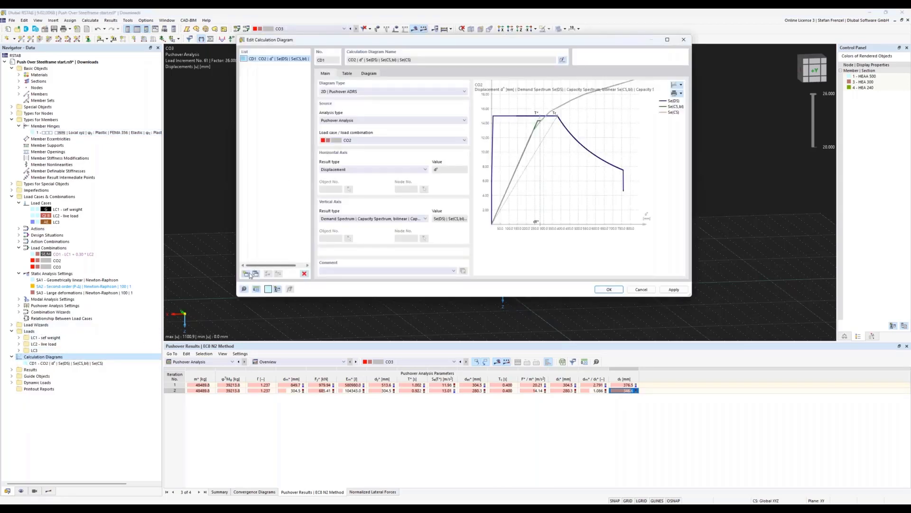
{"action": "left_click", "coordinate": [257, 275]}
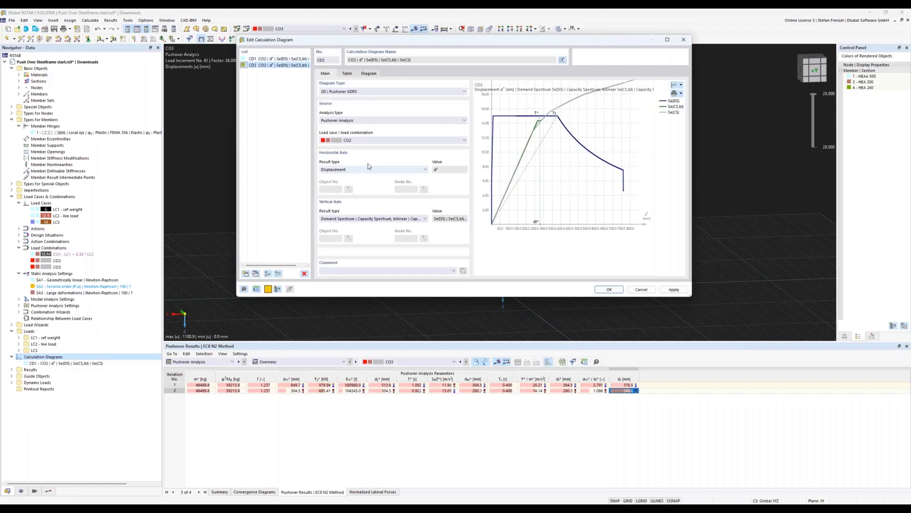
{"action": "left_click", "coordinate": [373, 141]}
{"action": "left_click", "coordinate": [366, 152]}
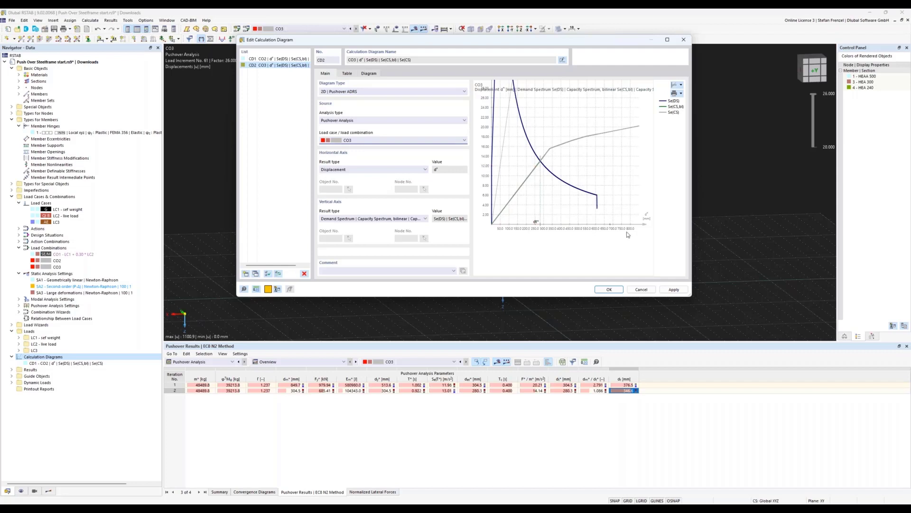
{"action": "left_click", "coordinate": [605, 289]}
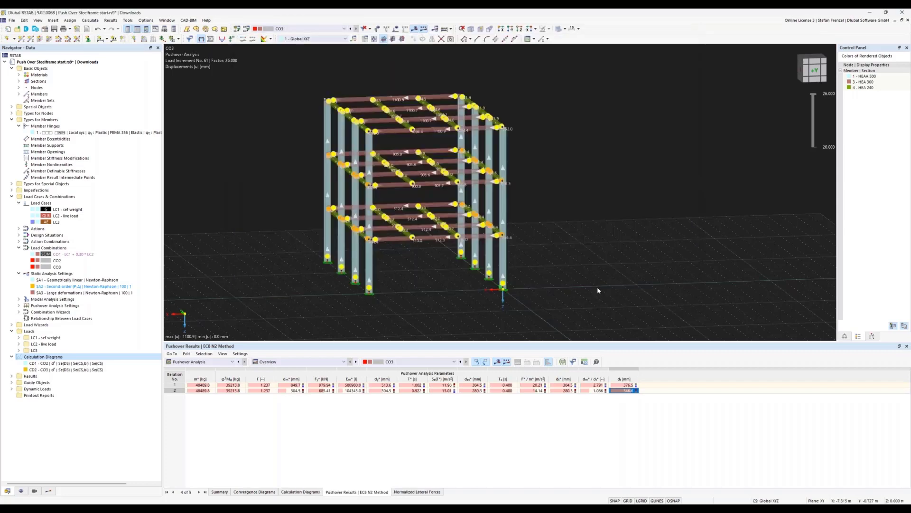
Step: Examine the frame's plastic hinge zones for CO3 at load increment 61 with load factor 26.000
{"action": "scroll", "coordinate": [575, 242], "scroll_direction": "down", "scroll_amount": 3}
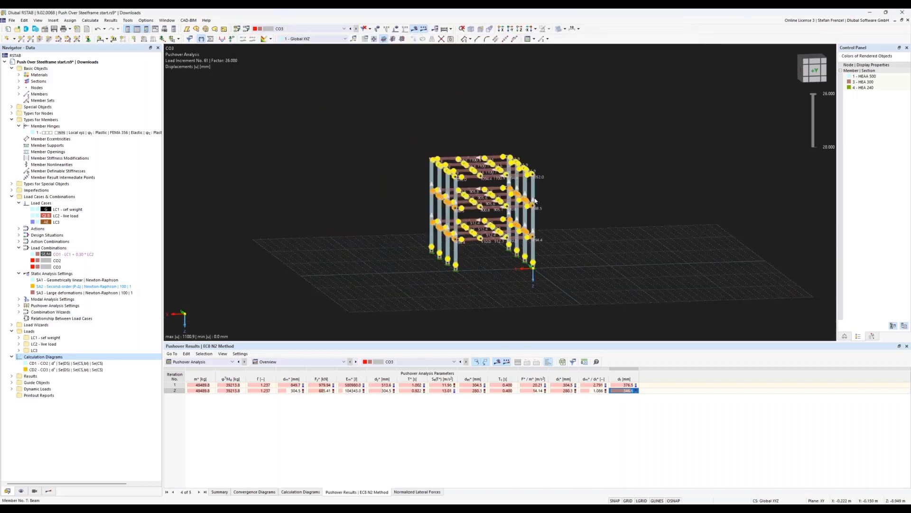
{"action": "scroll", "coordinate": [538, 222], "scroll_direction": "up", "scroll_amount": 4}
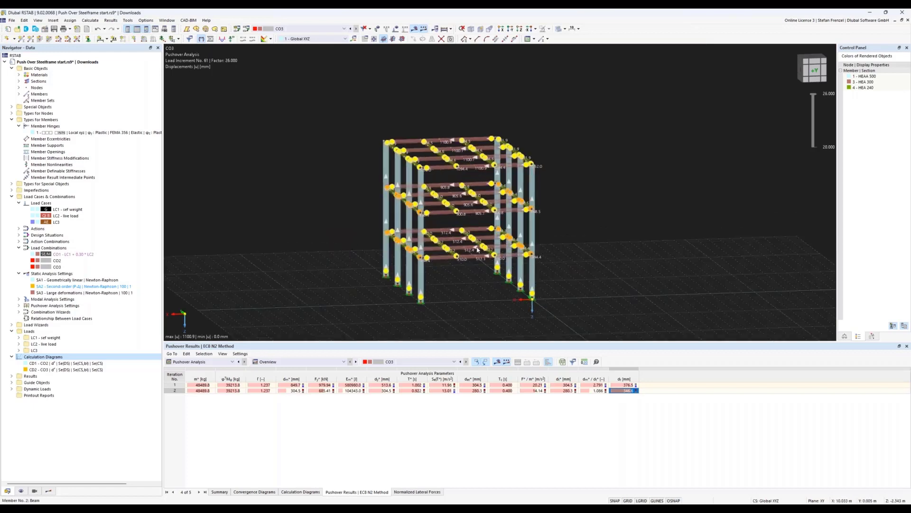
{"action": "left_click", "coordinate": [48, 491]}
{"action": "left_click", "coordinate": [69, 75]}
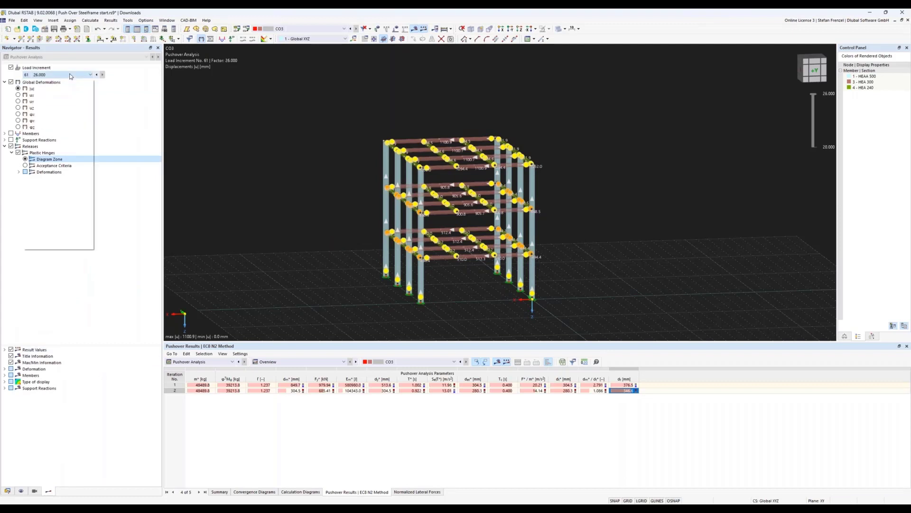
{"action": "left_click", "coordinate": [64, 247]}
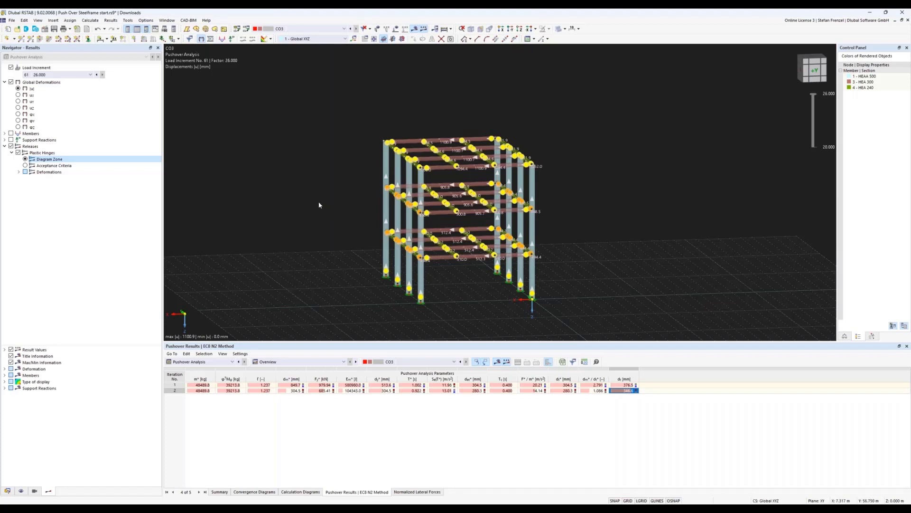
{"action": "middle_click_drag", "start_coordinate": [318, 201], "coordinate": [422, 245], "text": "ctrl"}
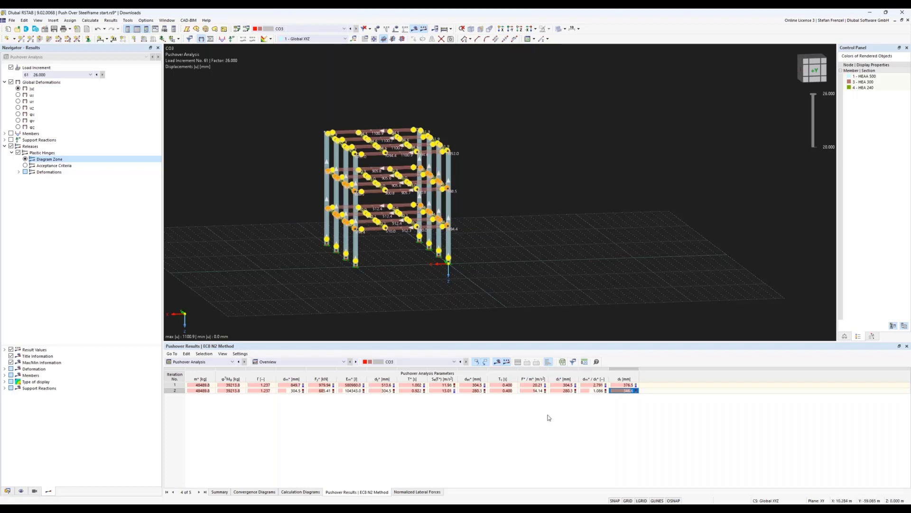
Step: Switch to the RFEM masonry building model and review the orthotropic masonry parameters and stress-strain diagram of material Porotherm 38 Plan
{"action": "left_click", "coordinate": [535, 508]}
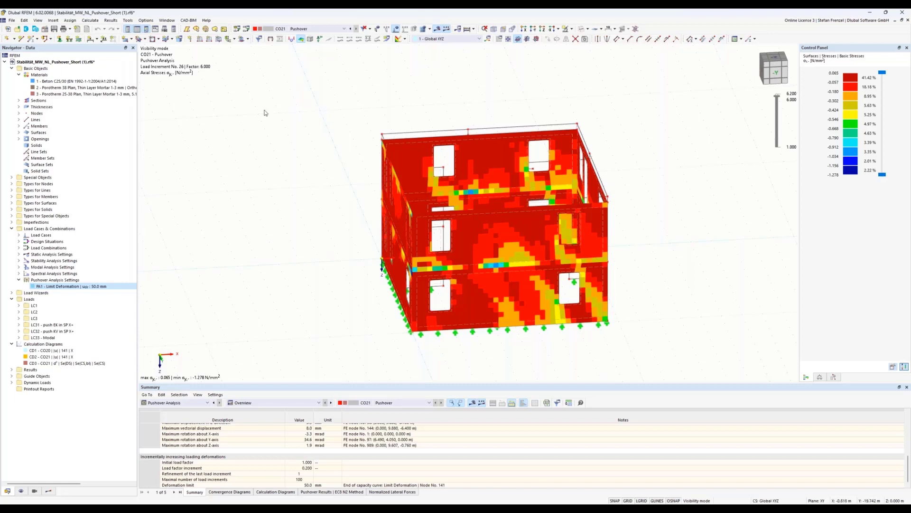
{"action": "double_click", "coordinate": [85, 87]}
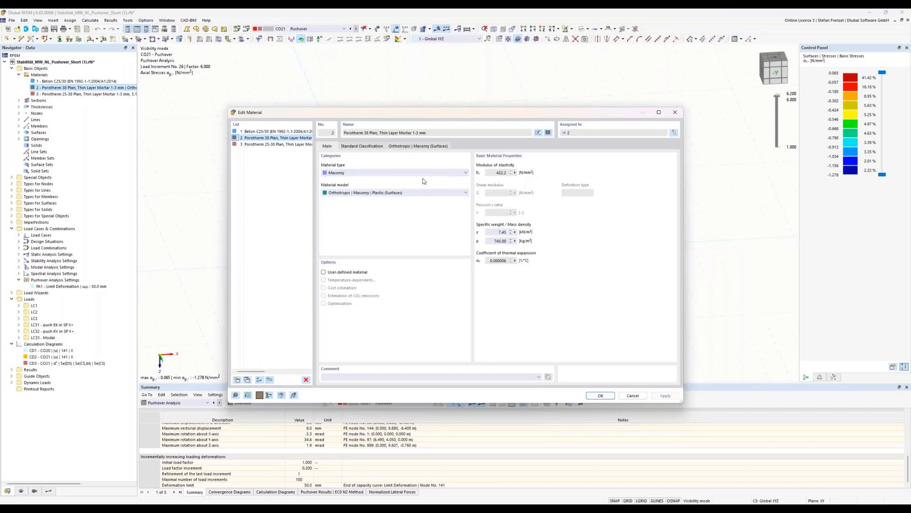
{"action": "left_click", "coordinate": [398, 148]}
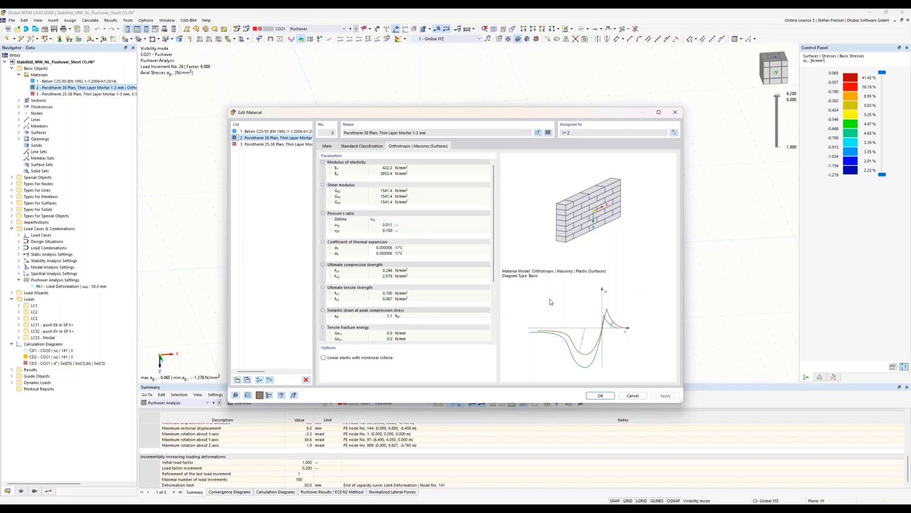
{"action": "left_click", "coordinate": [601, 396]}
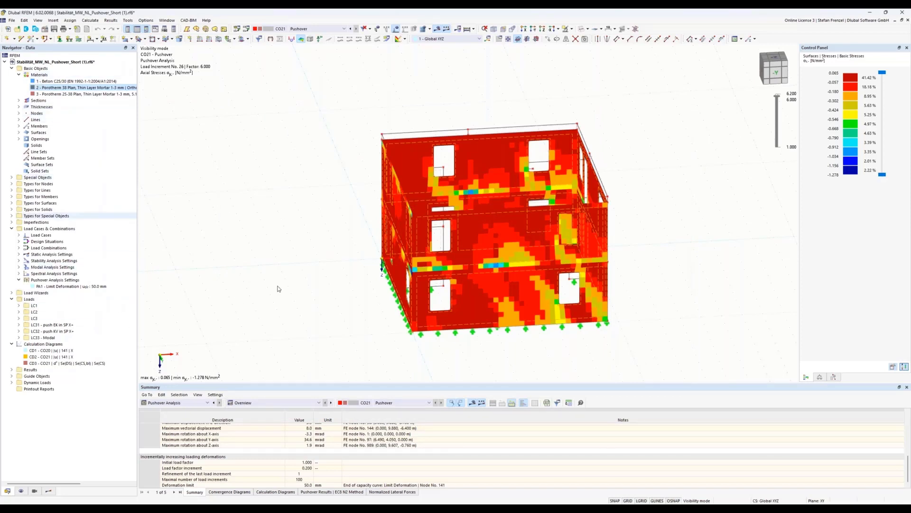
Step: Restore the building's hidden objects and show the whole model without results in solid rendering, viewed from the +Y side
{"action": "right_click", "coordinate": [280, 244]}
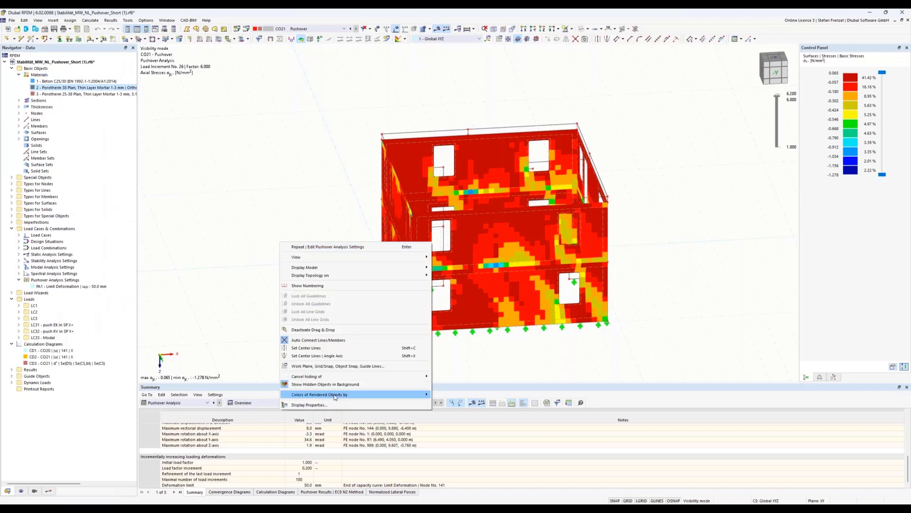
{"action": "left_click", "coordinate": [446, 376]}
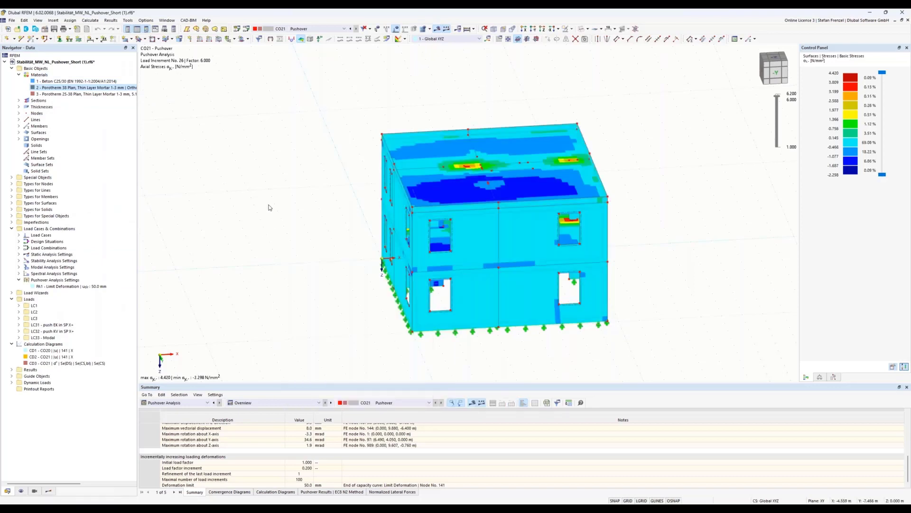
{"action": "scroll", "coordinate": [264, 254], "scroll_direction": "down", "scroll_amount": 4}
{"action": "scroll", "coordinate": [265, 253], "scroll_direction": "up", "scroll_amount": 2}
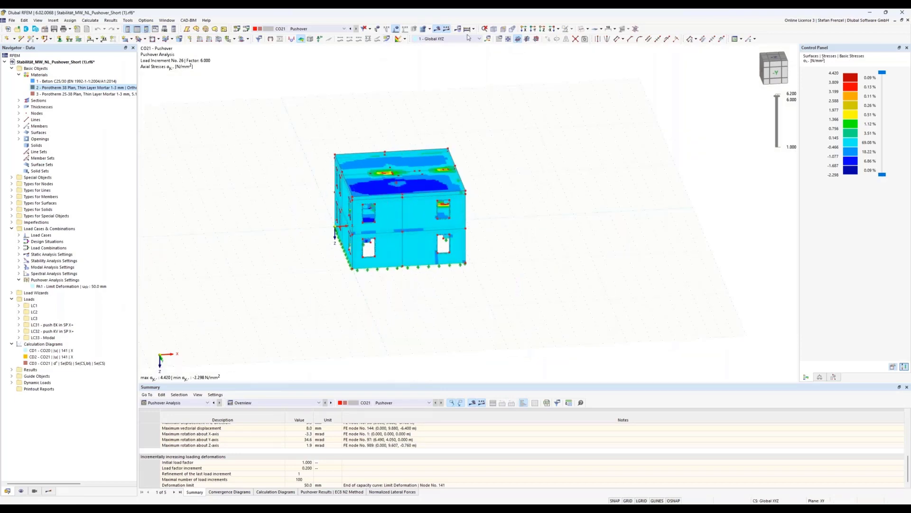
{"action": "left_click", "coordinate": [438, 29]}
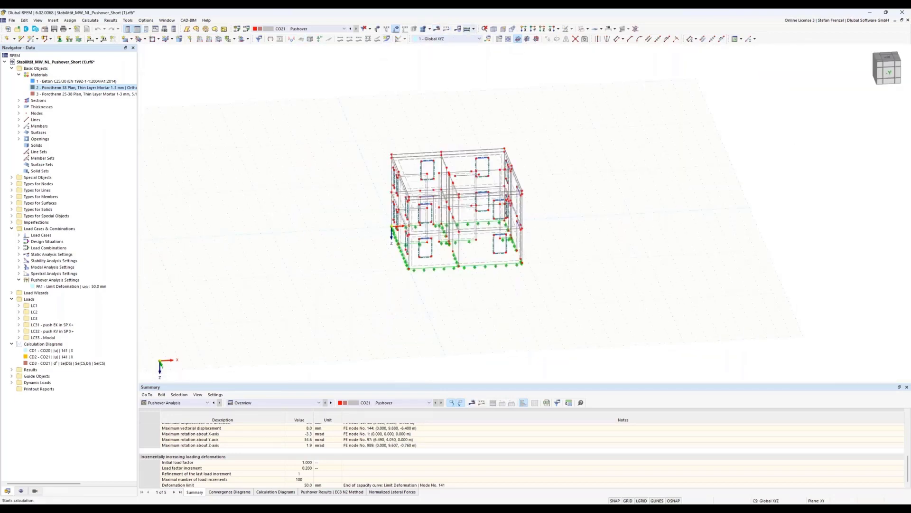
{"action": "left_click", "coordinate": [581, 29]}
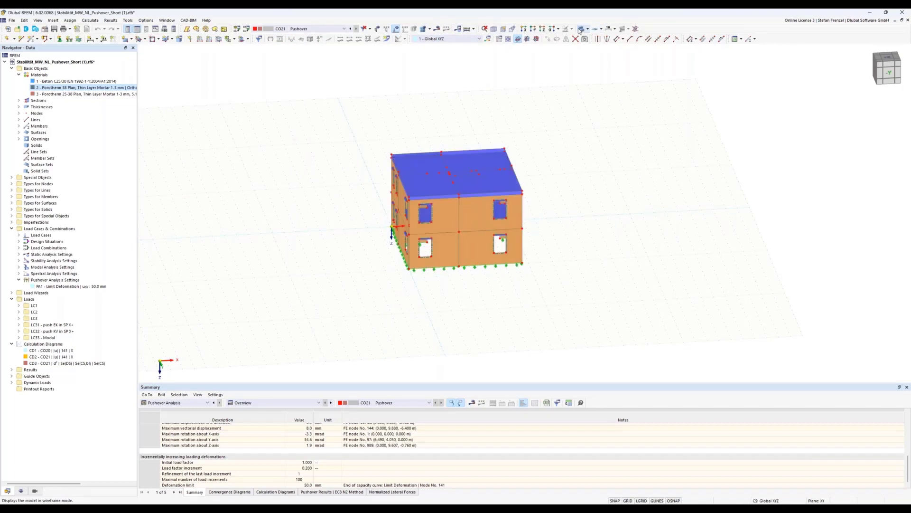
{"action": "middle_click_drag", "start_coordinate": [332, 300], "coordinate": [472, 165], "text": "ctrl"}
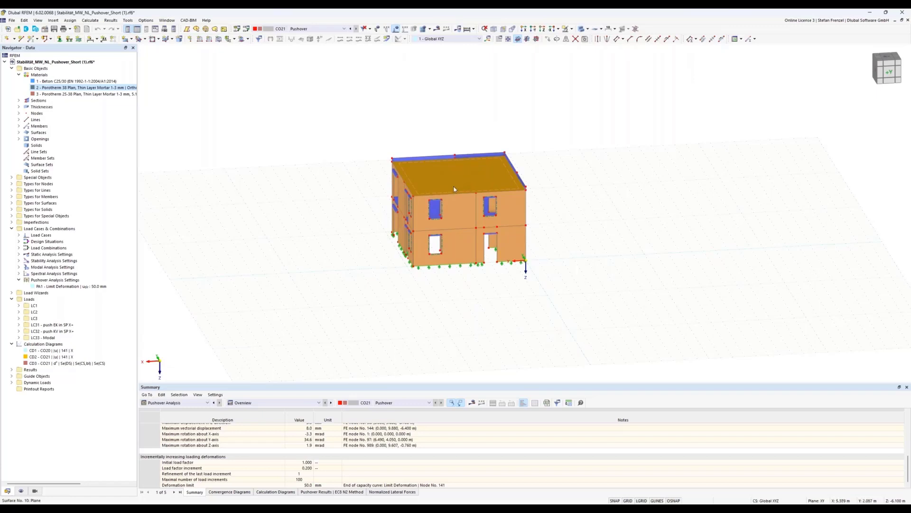
{"action": "scroll", "coordinate": [477, 221], "scroll_direction": "up", "scroll_amount": 5}
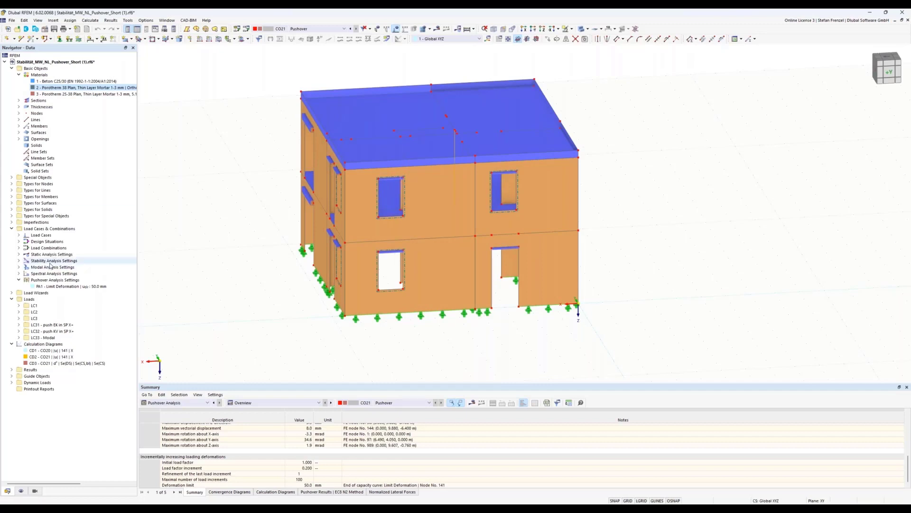
Step: Review the pushover analysis settings and response spectrum of load combination CO21, leaving them unchanged
{"action": "left_click", "coordinate": [19, 247]}
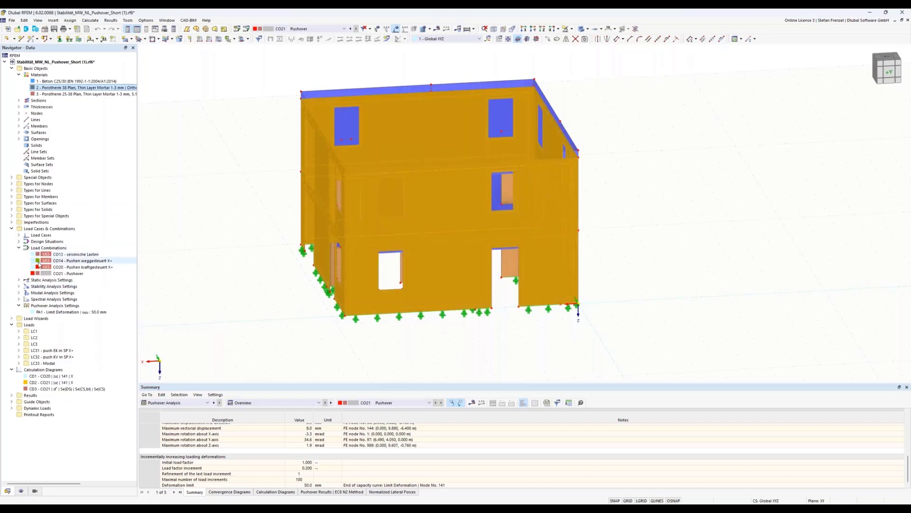
{"action": "right_click", "coordinate": [71, 273]}
{"action": "left_click", "coordinate": [209, 289]}
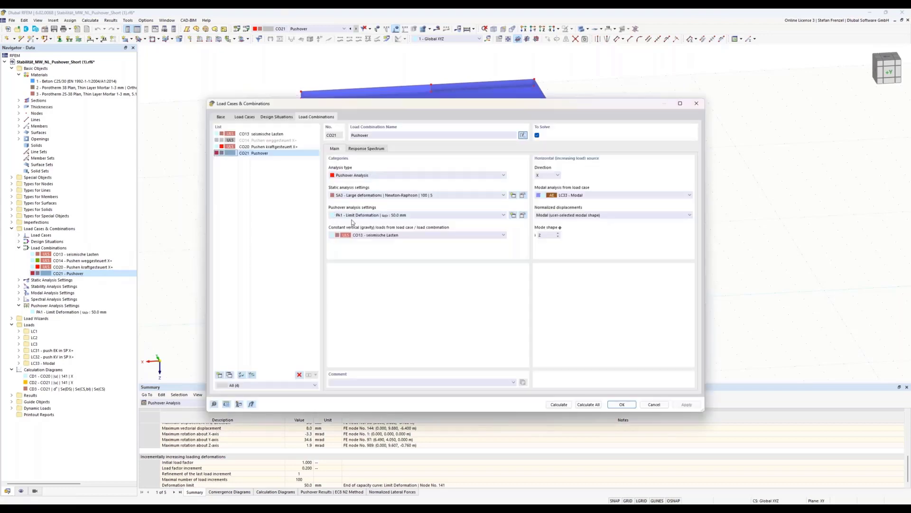
{"action": "left_click", "coordinate": [367, 149]}
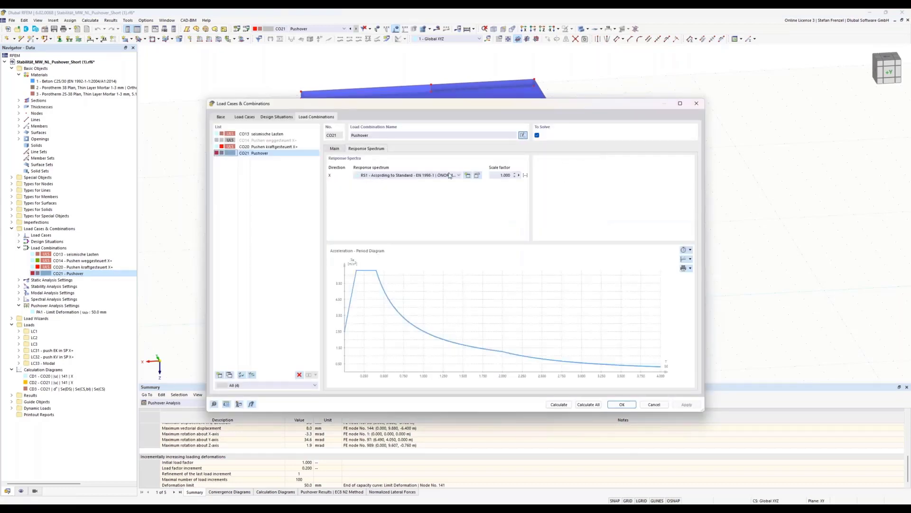
{"action": "left_click", "coordinate": [334, 148]}
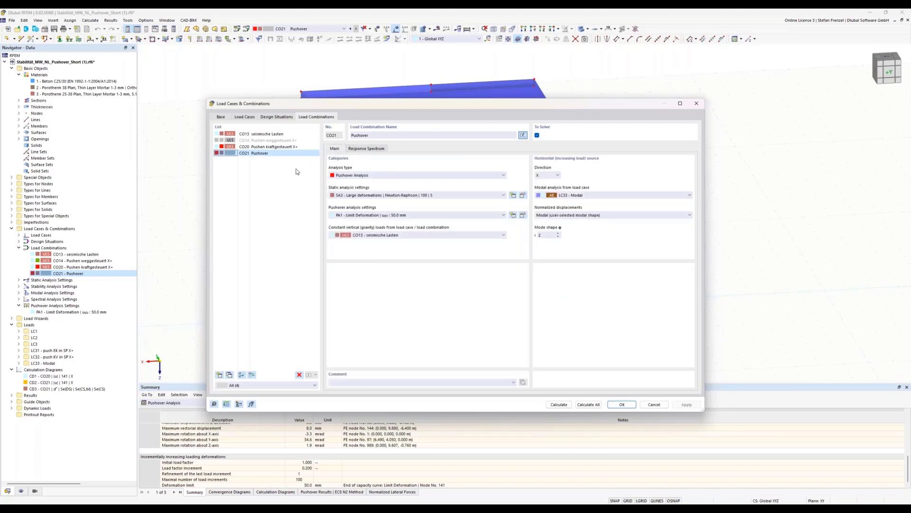
{"action": "left_click", "coordinate": [649, 408]}
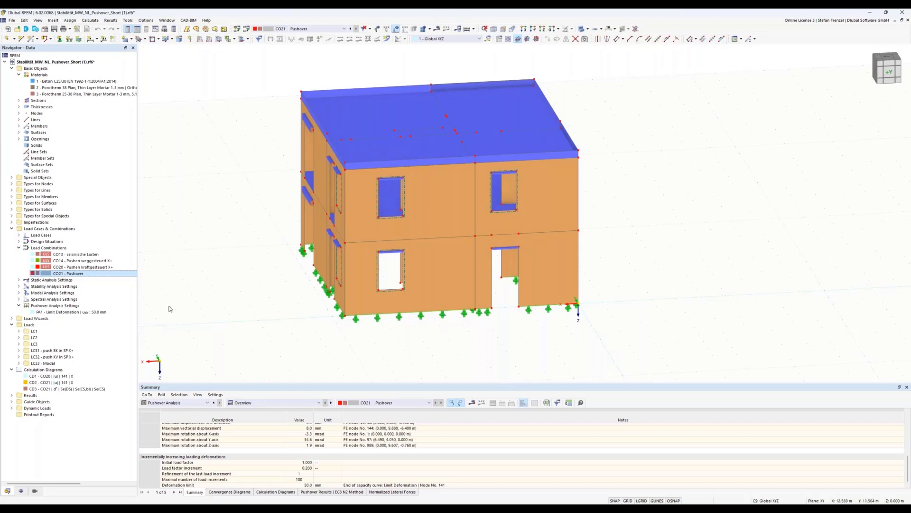
Step: Open the CO21 Pushover ADRS calculation diagram and examine its demand and capacity spectrum curves
{"action": "right_click", "coordinate": [57, 391]}
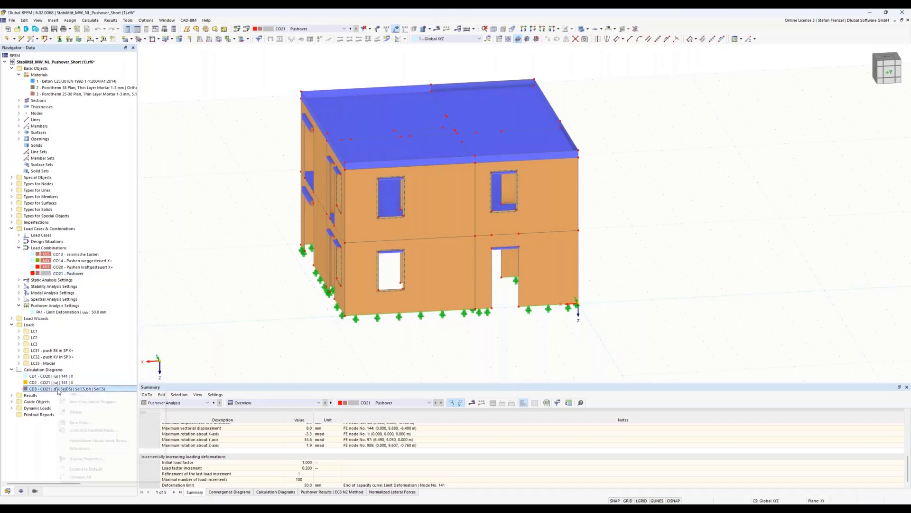
{"action": "left_click", "coordinate": [78, 394]}
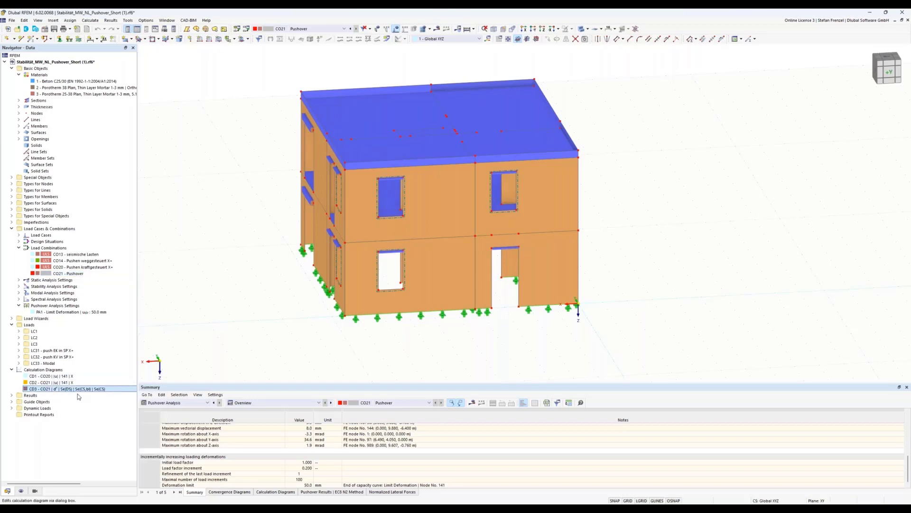
{"action": "left_click_drag", "start_coordinate": [424, 134], "coordinate": [334, 47]}
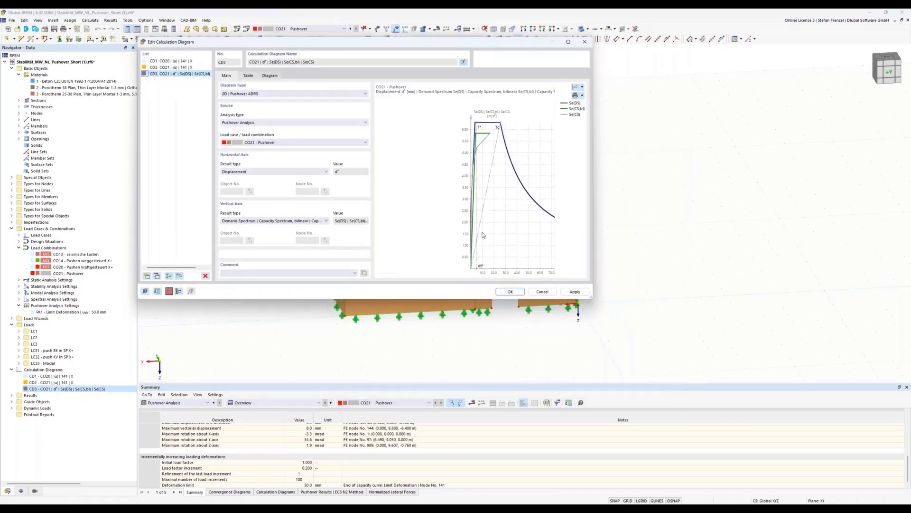
Step: Examine the enlarged CO21 Pushover ADRS diagram, comparing the demand spectrum with the capacity and bilinear capacity curves, and close it
{"action": "left_click", "coordinate": [270, 75]}
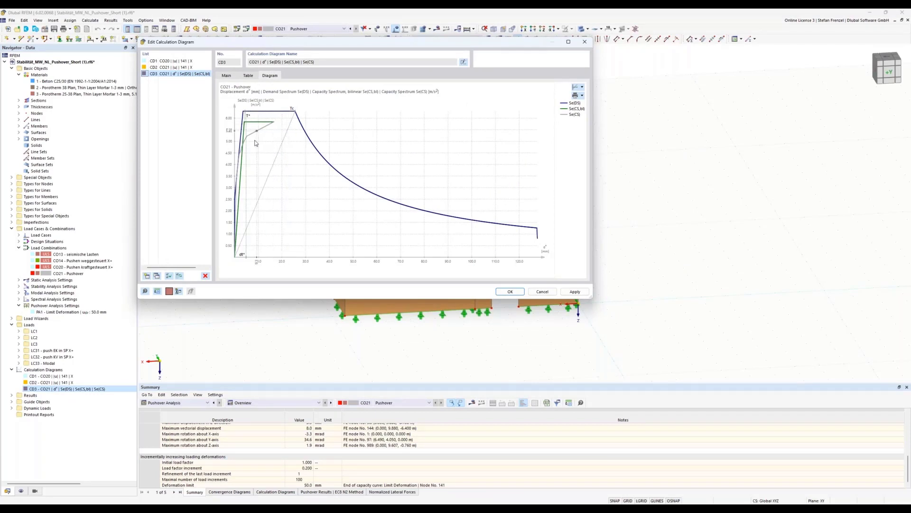
{"action": "scroll", "coordinate": [245, 119], "scroll_direction": "up", "scroll_amount": 3}
{"action": "scroll", "coordinate": [247, 109], "scroll_direction": "up", "scroll_amount": 1}
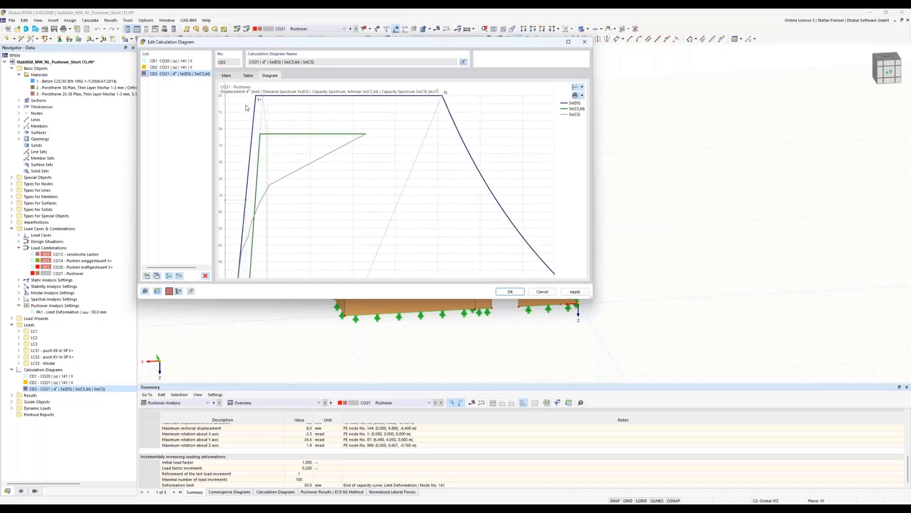
{"action": "scroll", "coordinate": [258, 166], "scroll_direction": "down", "scroll_amount": 2}
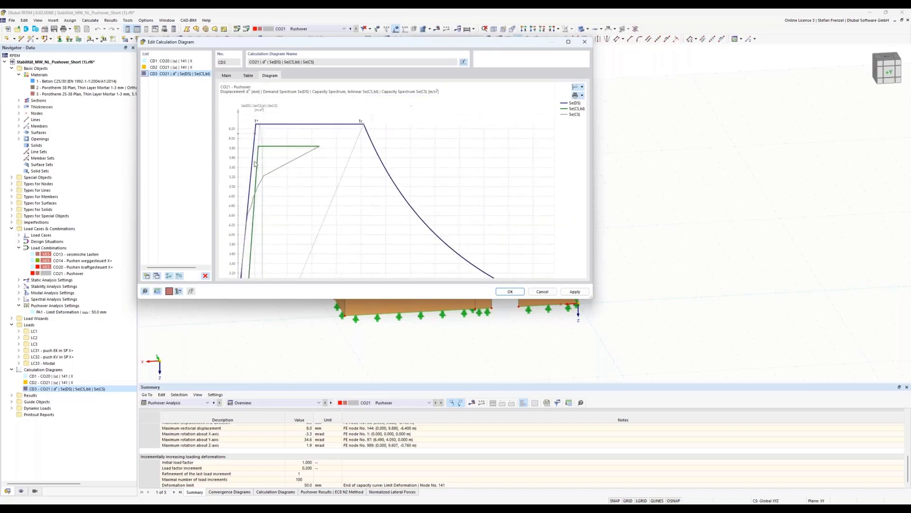
{"action": "scroll", "coordinate": [260, 151], "scroll_direction": "down", "scroll_amount": 1}
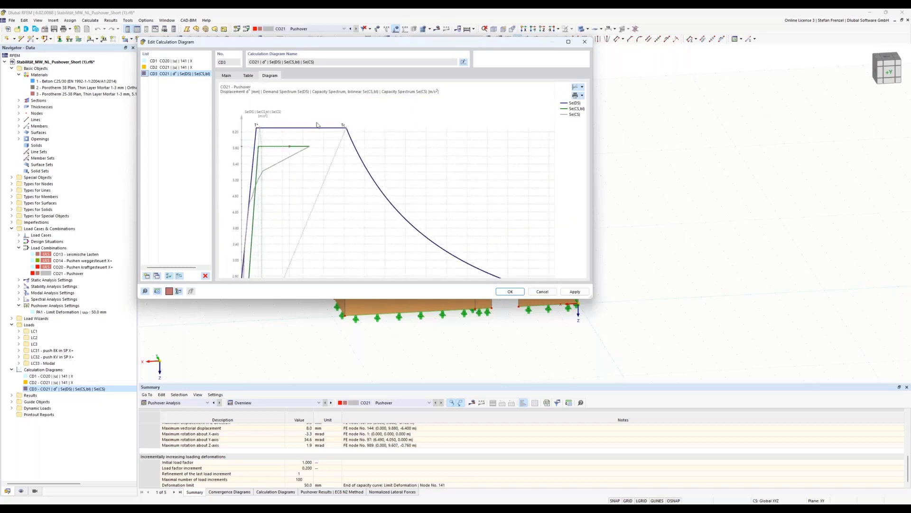
{"action": "scroll", "coordinate": [262, 151], "scroll_direction": "down", "scroll_amount": 2}
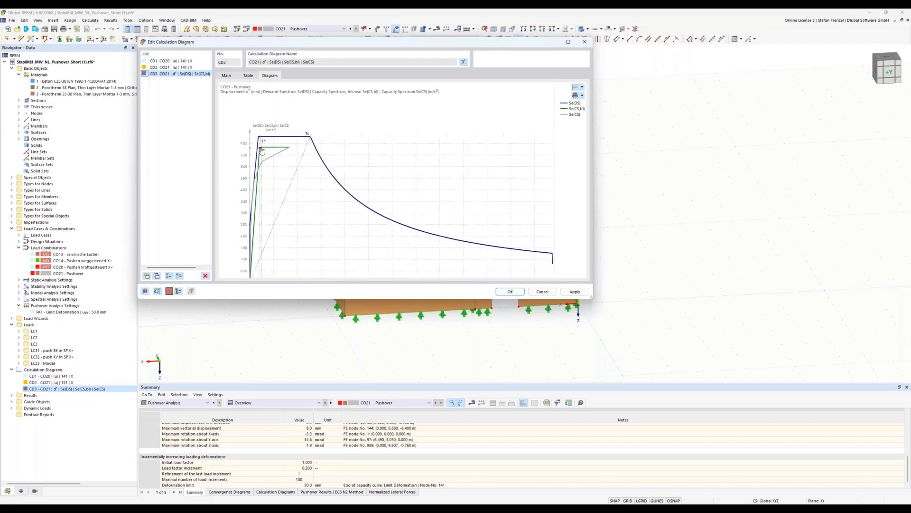
{"action": "scroll", "coordinate": [264, 147], "scroll_direction": "up", "scroll_amount": 4}
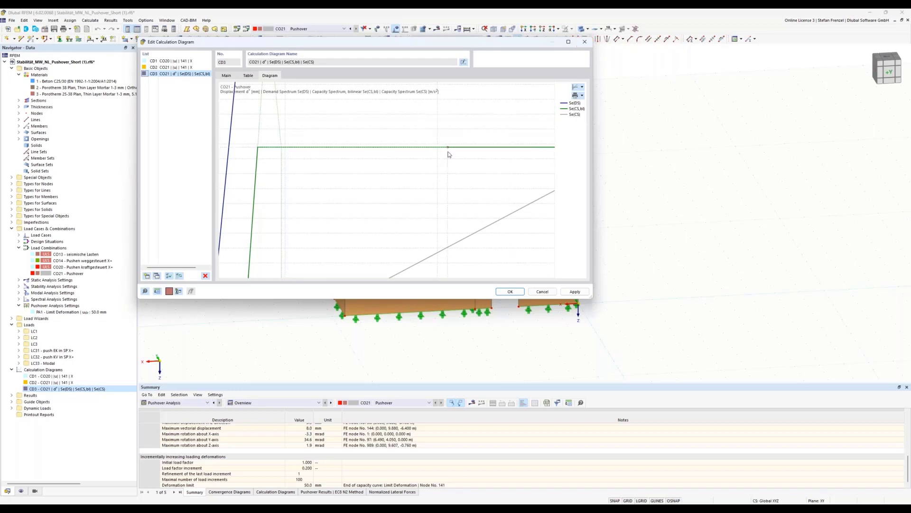
{"action": "scroll", "coordinate": [448, 157], "scroll_direction": "down", "scroll_amount": 5}
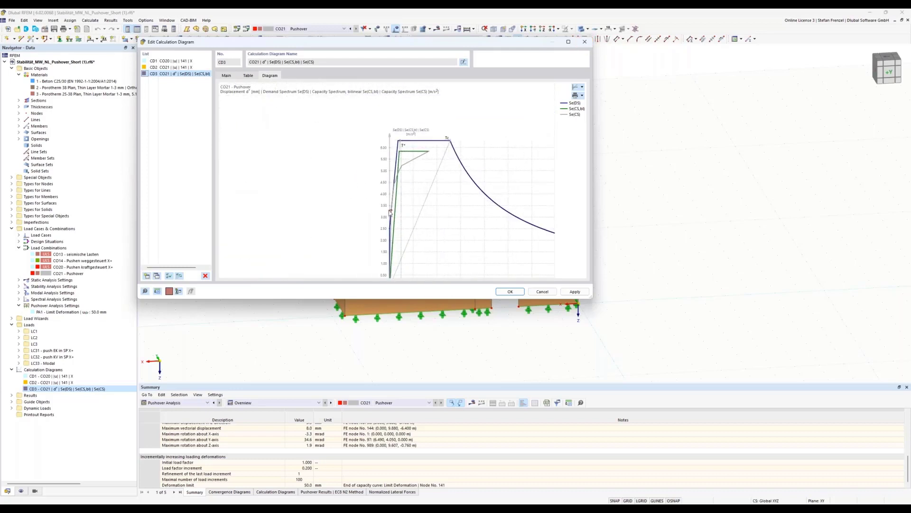
{"action": "middle_click_drag", "start_coordinate": [390, 156], "coordinate": [274, 131]}
{"action": "middle_click_drag", "start_coordinate": [465, 200], "coordinate": [439, 197]}
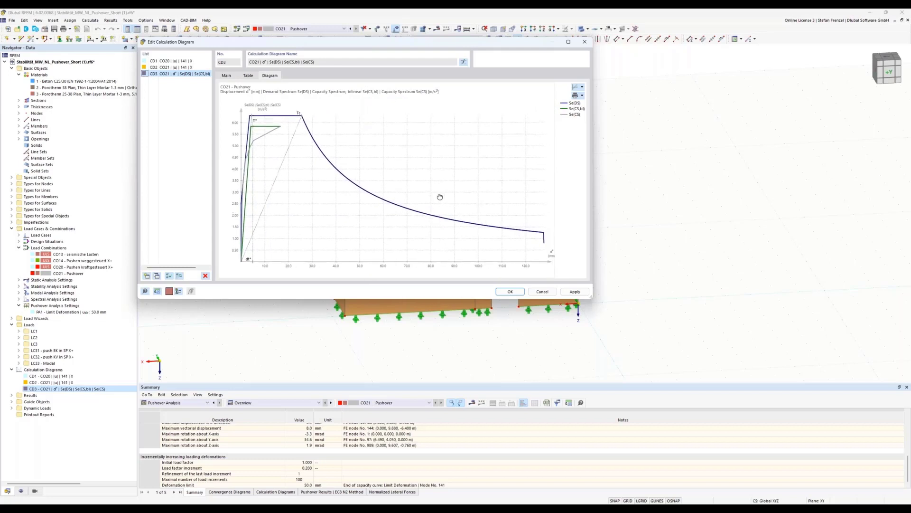
{"action": "left_click", "coordinate": [587, 43]}
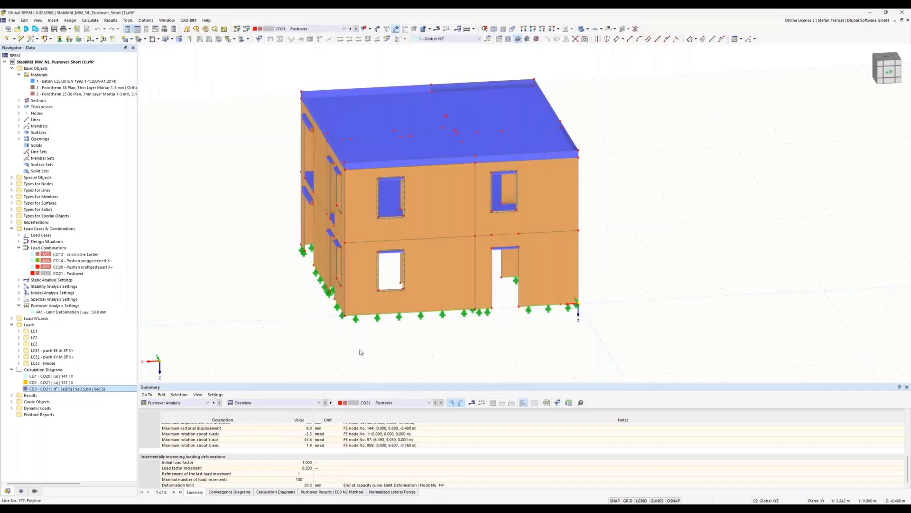
Step: Review the CO21 pushover parameters by the EC8 N2 method, including the target displacement dt
{"action": "left_click", "coordinate": [247, 404]}
{"action": "left_click", "coordinate": [247, 408]}
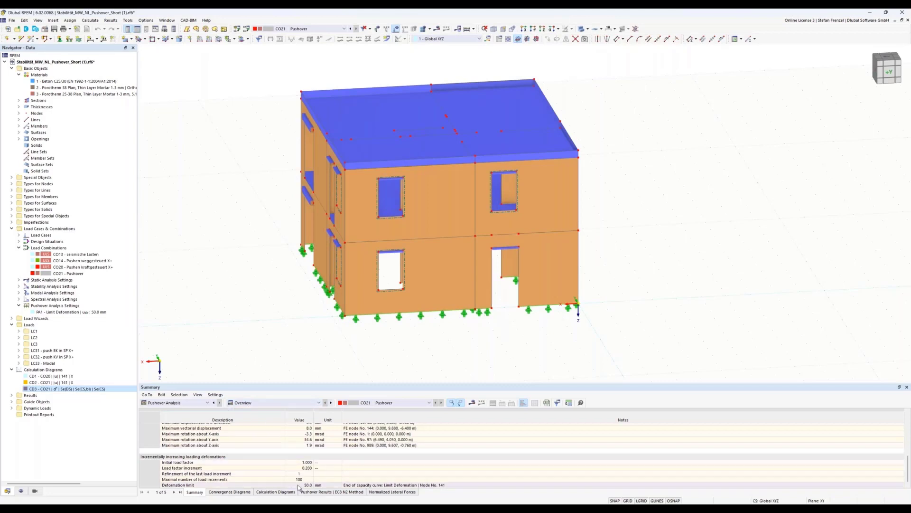
{"action": "left_click", "coordinate": [316, 492]}
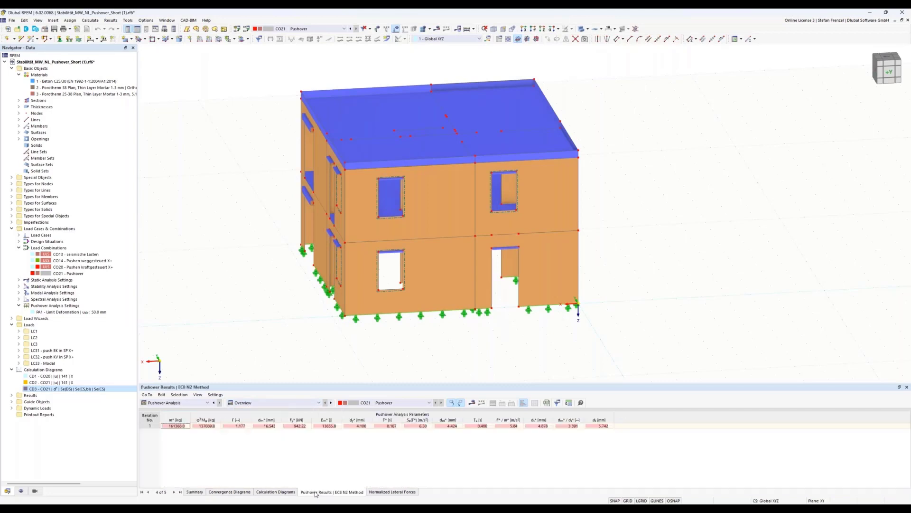
{"action": "left_click", "coordinate": [595, 427]}
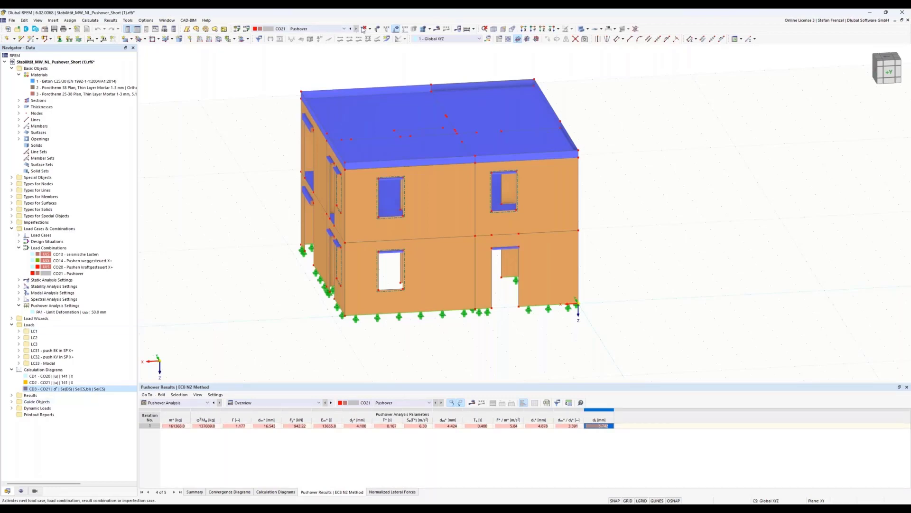
Step: Display the CO21 results and restrict the visible surfaces to material 2, Porotherm 38 Plan
{"action": "left_click", "coordinate": [430, 29]}
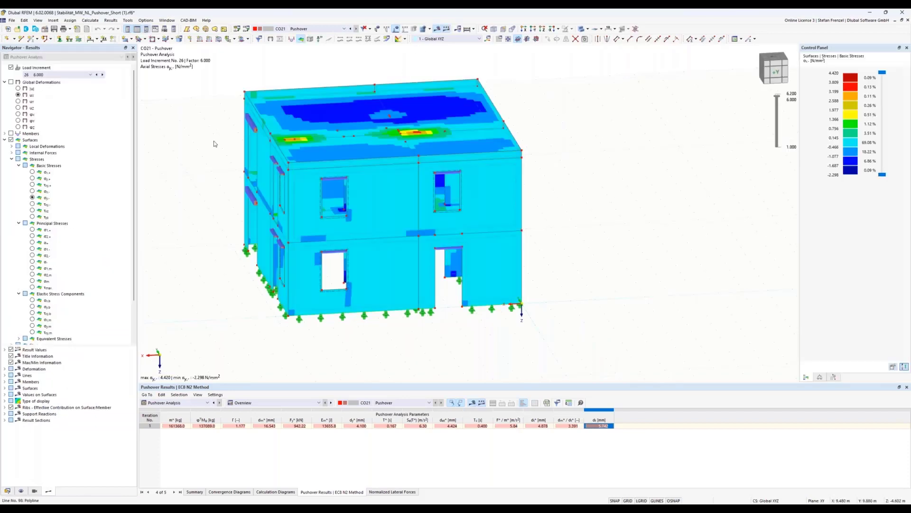
{"action": "left_click", "coordinate": [34, 491]}
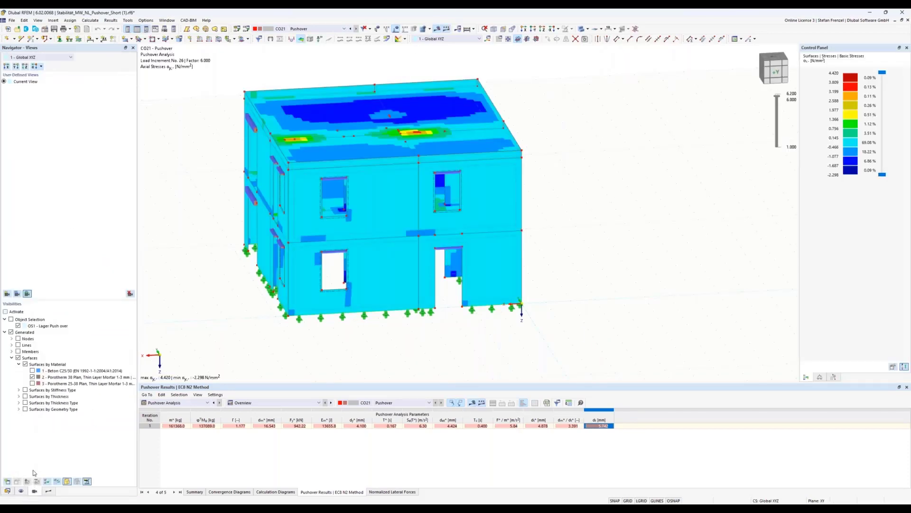
{"action": "left_click", "coordinate": [32, 377]}
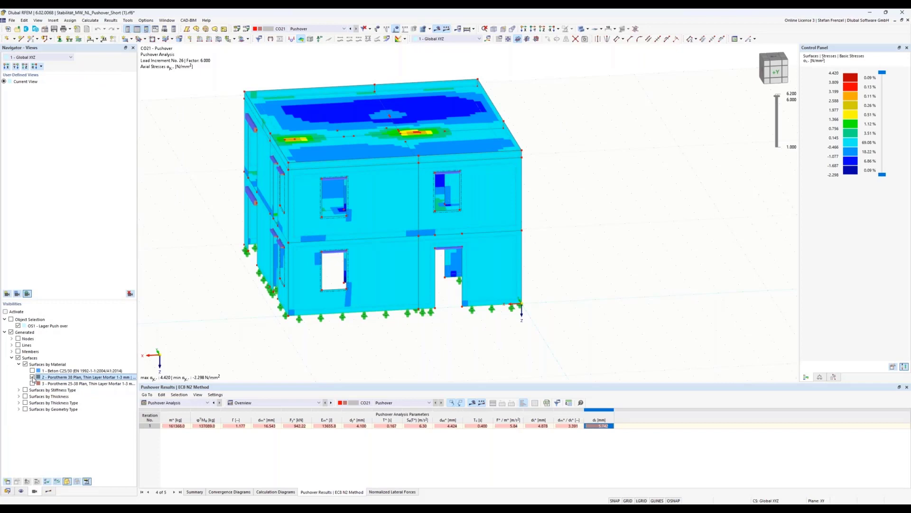
{"action": "left_click", "coordinate": [31, 378]}
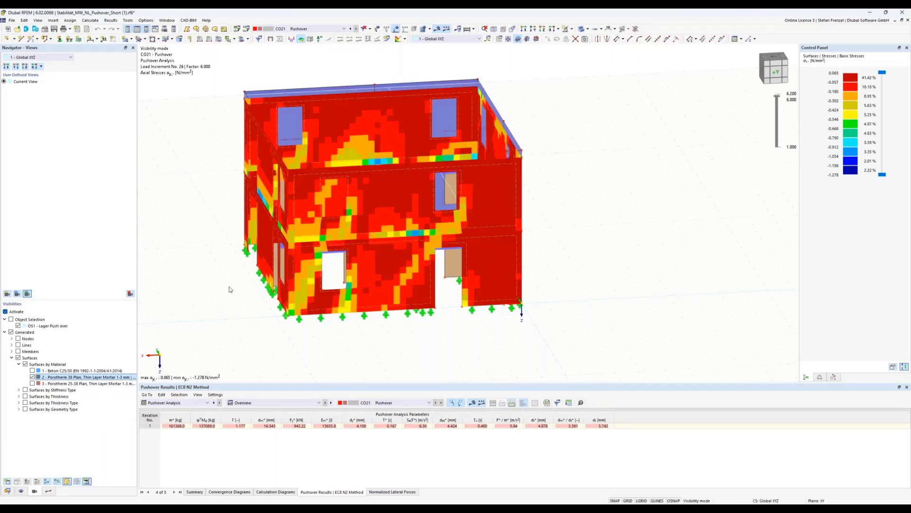
{"action": "left_click", "coordinate": [33, 377]}
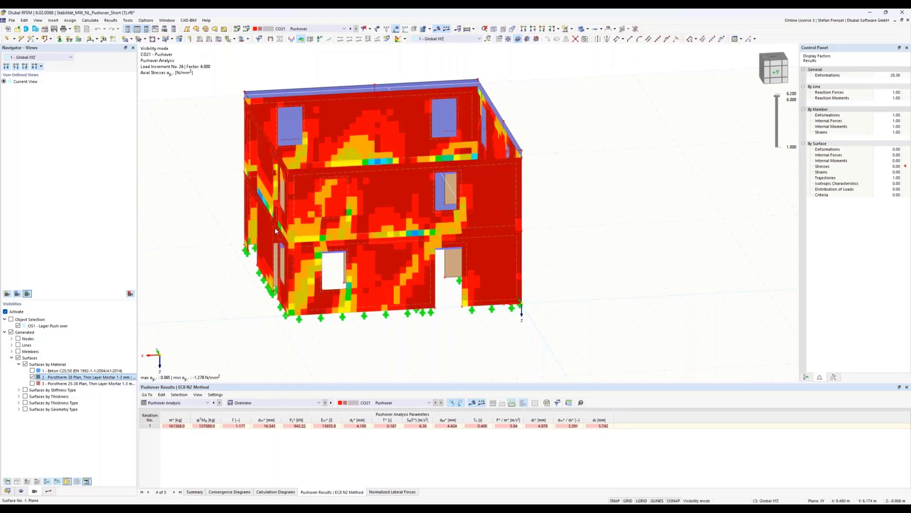
Step: Exclude object selection OS1 - Lager Push over from the visibilities and view the masonry walls obliquely from above
{"action": "key", "text": "ctrl+2"}
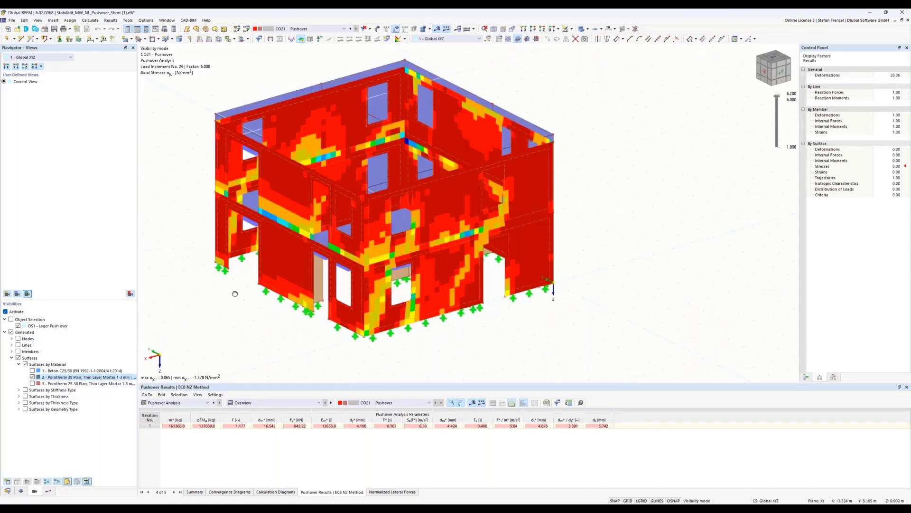
{"action": "key", "text": "ctrl+7"}
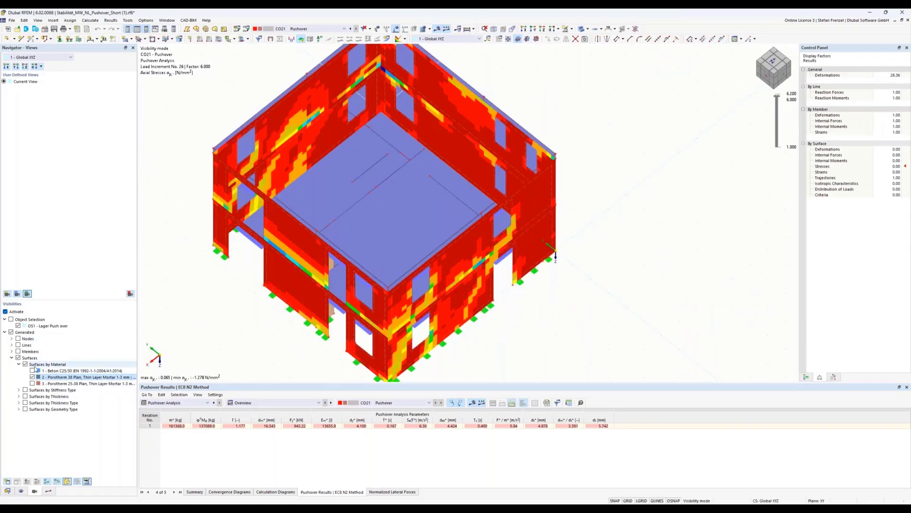
{"action": "left_click", "coordinate": [43, 325]}
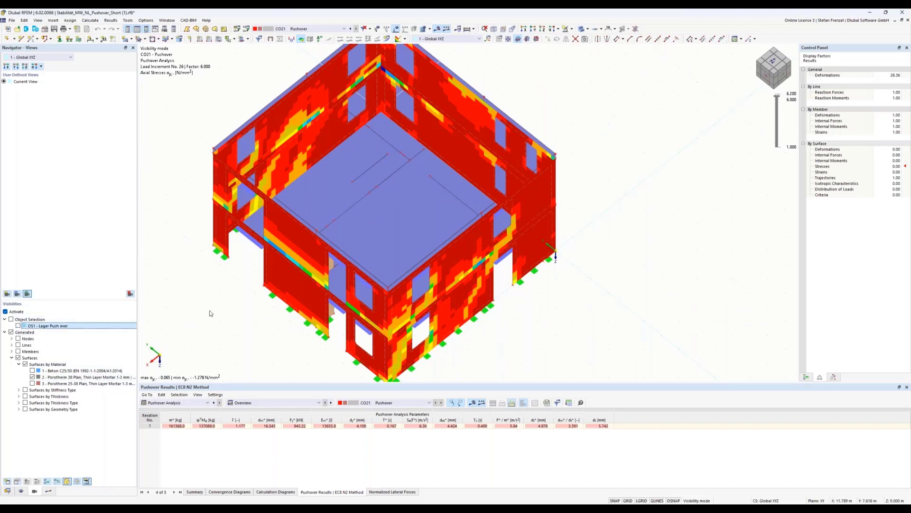
{"action": "scroll", "coordinate": [218, 284], "scroll_direction": "down", "scroll_amount": 2}
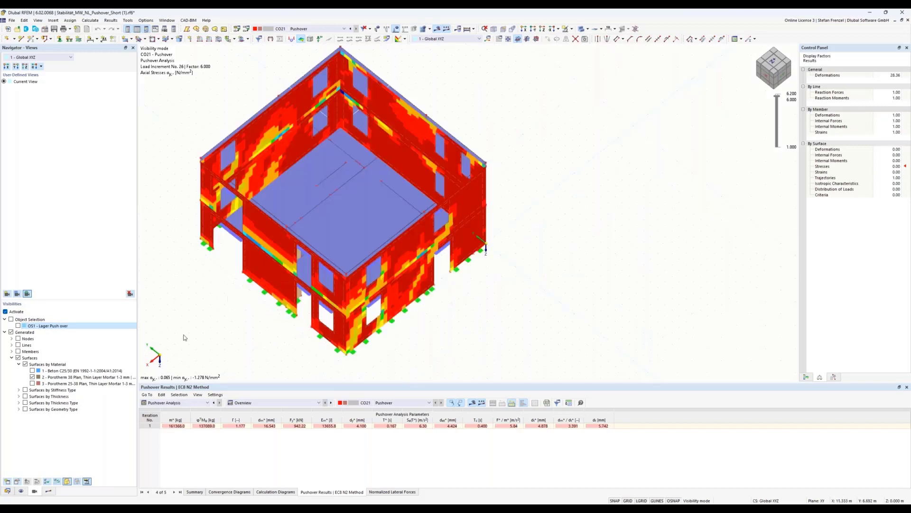
{"action": "right_click_drag", "start_coordinate": [189, 317], "coordinate": [190, 315]}
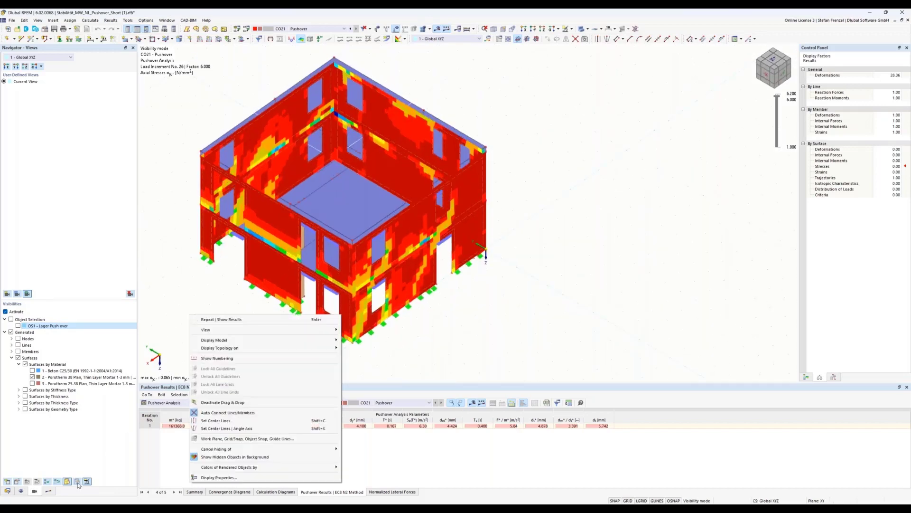
Step: Display the global displacements uX on the masonry walls instead of the surface stresses
{"action": "left_click", "coordinate": [50, 491]}
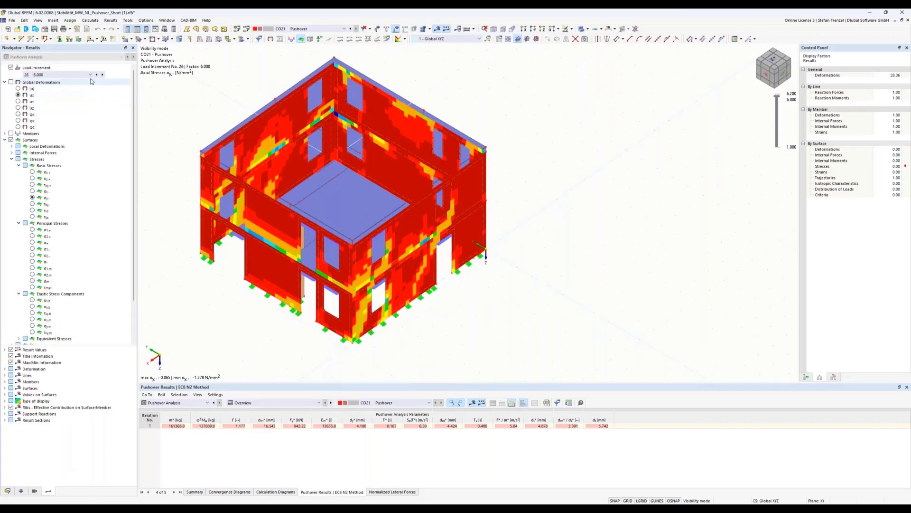
{"action": "left_click", "coordinate": [13, 84]}
{"action": "left_click", "coordinate": [11, 83]}
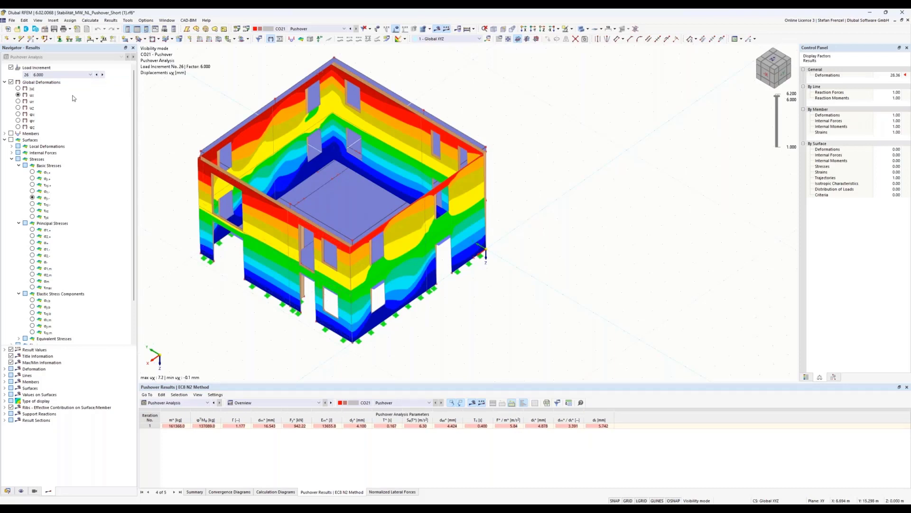
Step: Compare the uX displacements at load increments 12, 26, 25 and 24, and set increment 25 with factor 5.800
{"action": "left_click", "coordinate": [89, 75]}
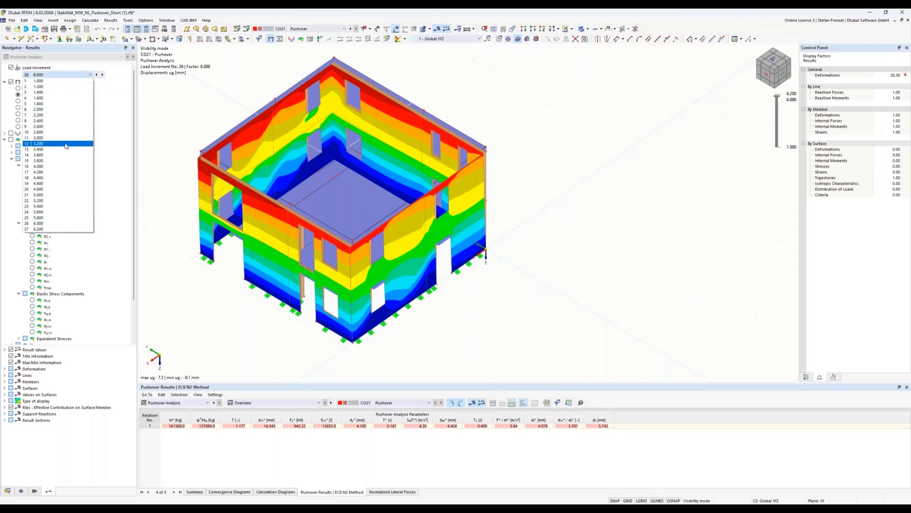
{"action": "key", "text": "Escape"}
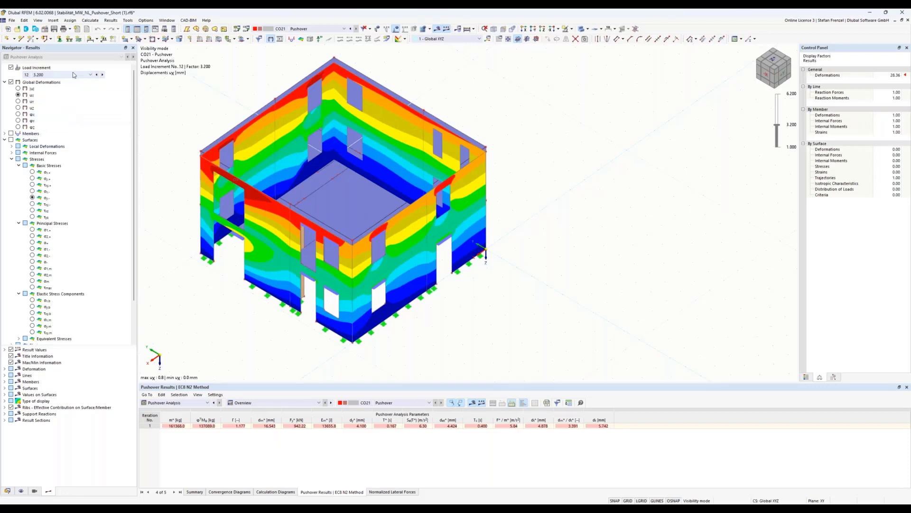
{"action": "left_click", "coordinate": [73, 73]}
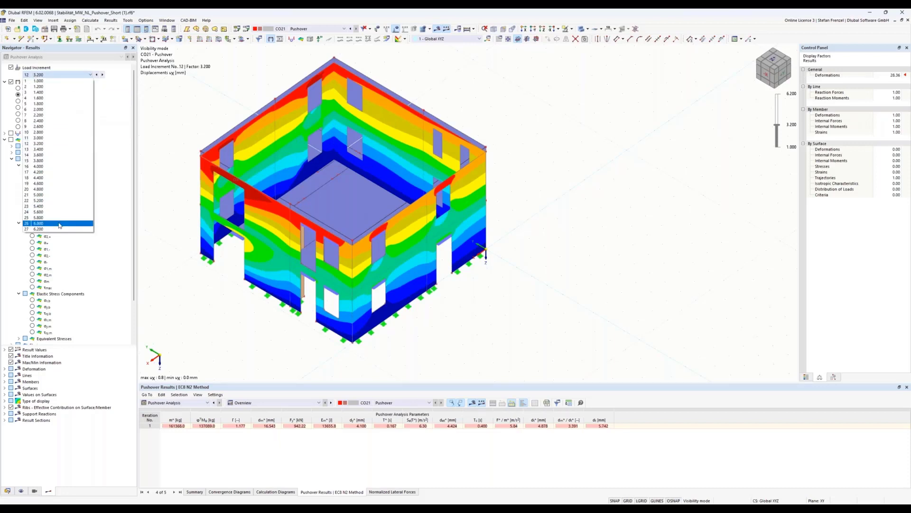
{"action": "key", "text": "Escape"}
{"action": "left_click", "coordinate": [73, 75]}
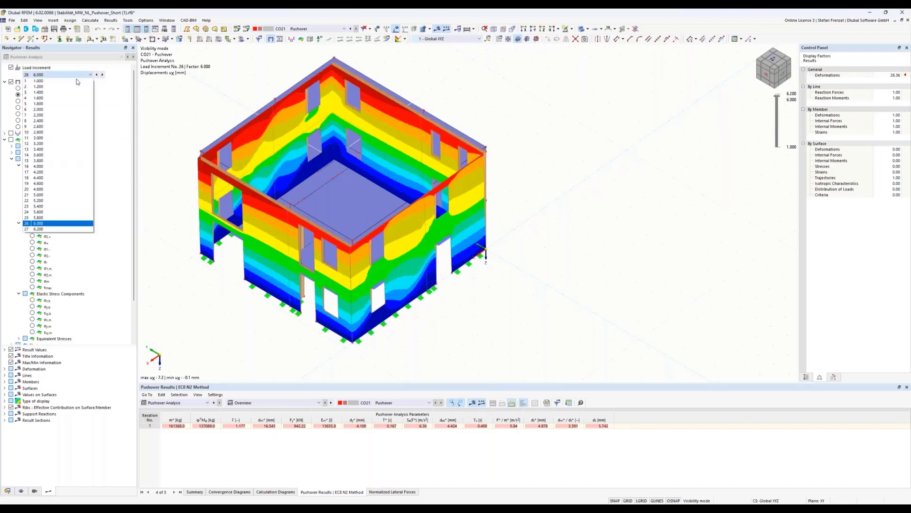
{"action": "key", "text": "Escape"}
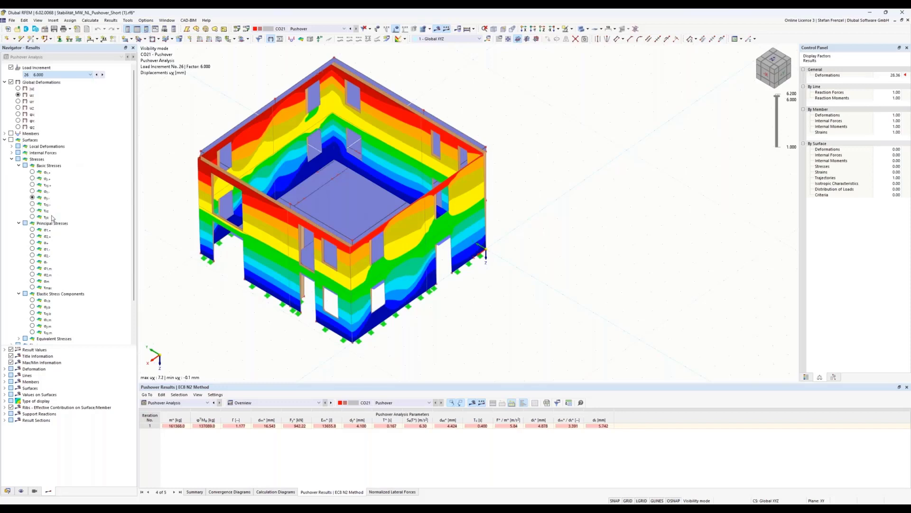
{"action": "key", "text": "Up"}
{"action": "left_click", "coordinate": [71, 75]}
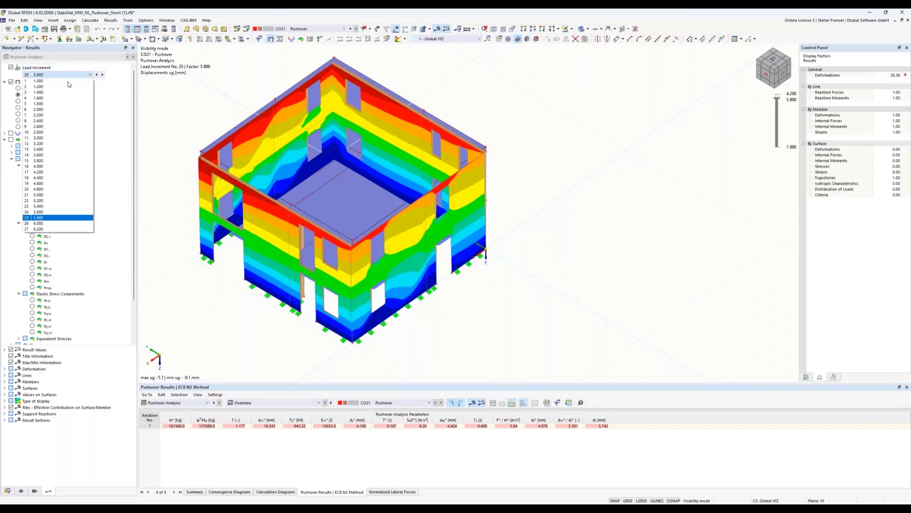
{"action": "left_click", "coordinate": [64, 212]}
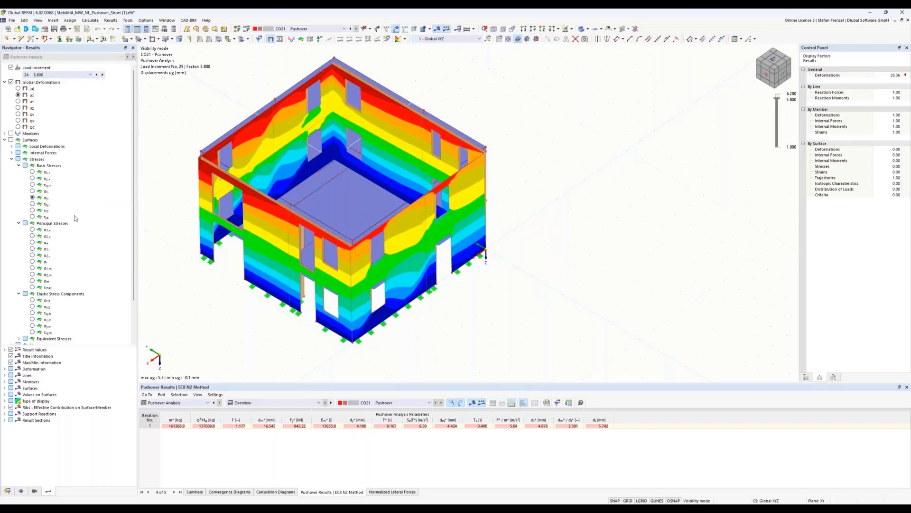
{"action": "left_click", "coordinate": [39, 74]}
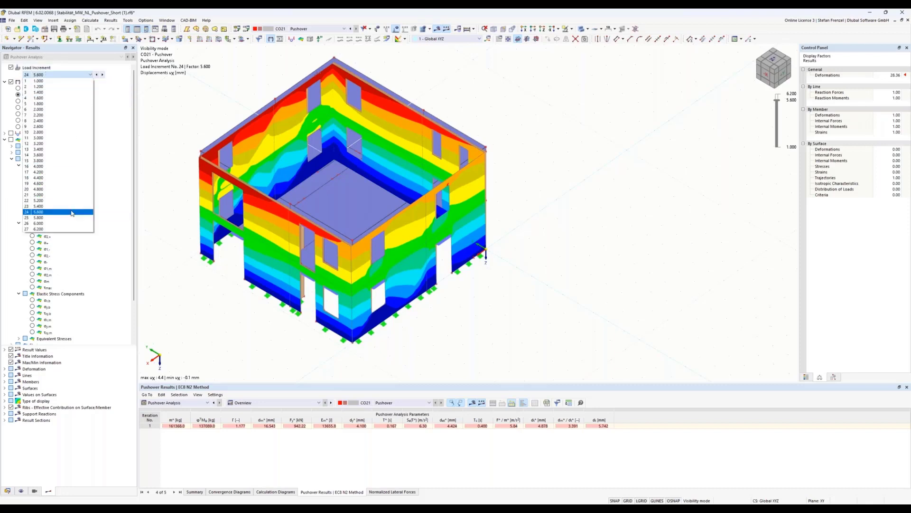
{"action": "key", "text": "Escape"}
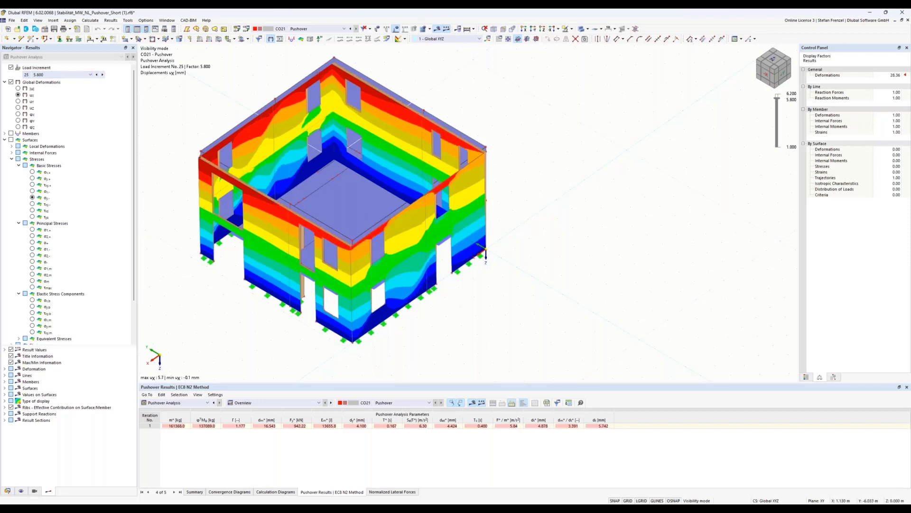
Step: Display the basic axial stresses σx,+ on the masonry walls at load increment 25, seen from a lower angle
{"action": "middle_click_drag", "start_coordinate": [562, 321], "coordinate": [531, 296], "text": "ctrl"}
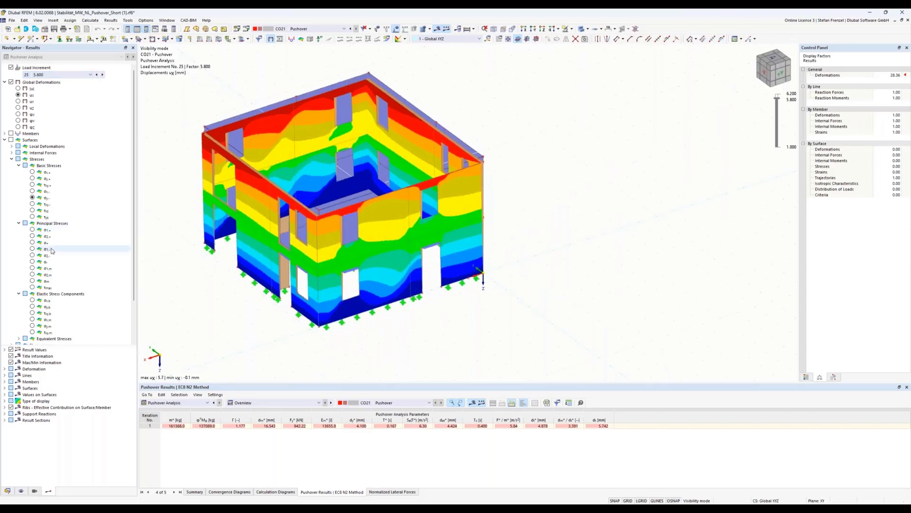
{"action": "left_click", "coordinate": [32, 173]}
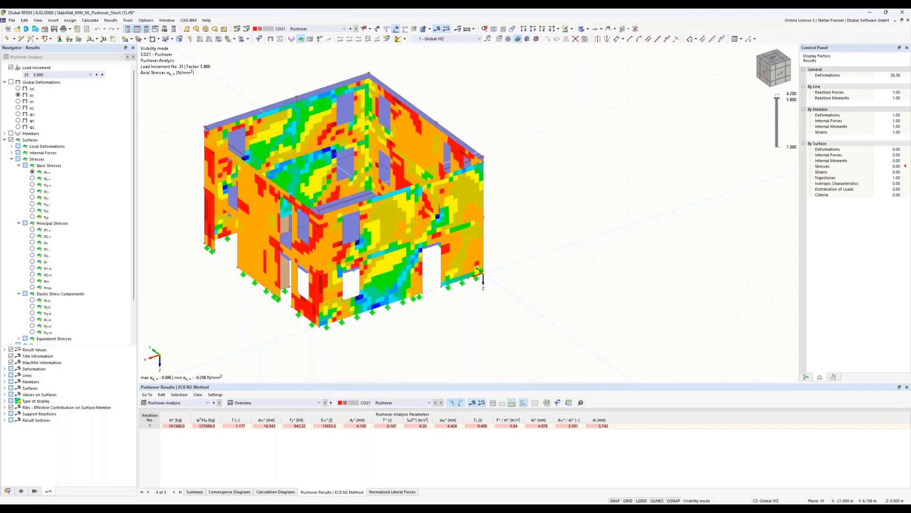
Step: Undock the control panel beside the masonry model and show the color scale of the σx,+ stresses in it
{"action": "left_click_drag", "start_coordinate": [843, 47], "coordinate": [634, 62]}
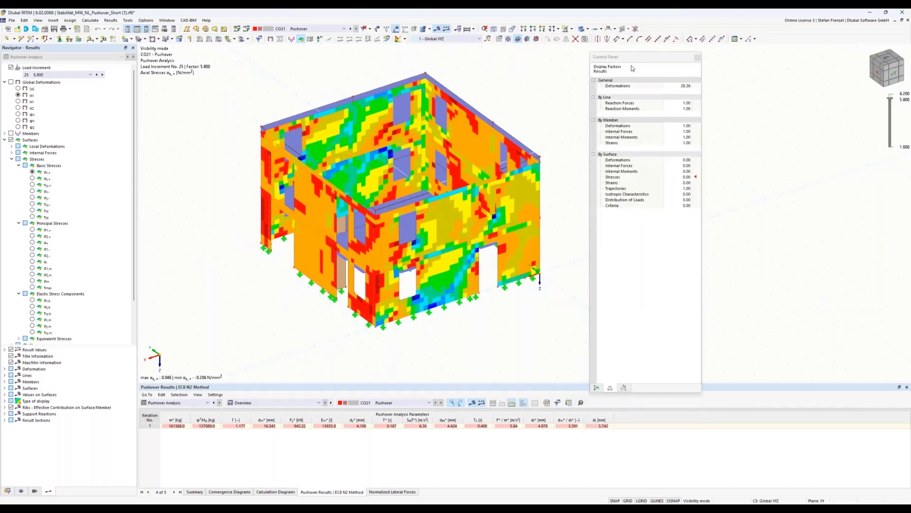
{"action": "left_click", "coordinate": [596, 388]}
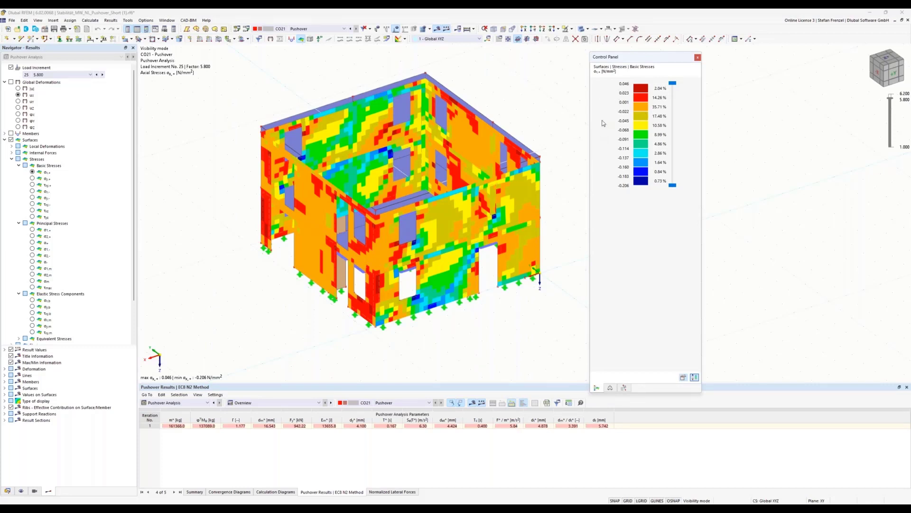
Step: Review the ultimate compressive and tensile strengths of the orthotropic masonry material Porotherm 38 Plan, Thin Layer Mortar 1-3 mm, and close its settings
{"action": "left_click", "coordinate": [7, 491]}
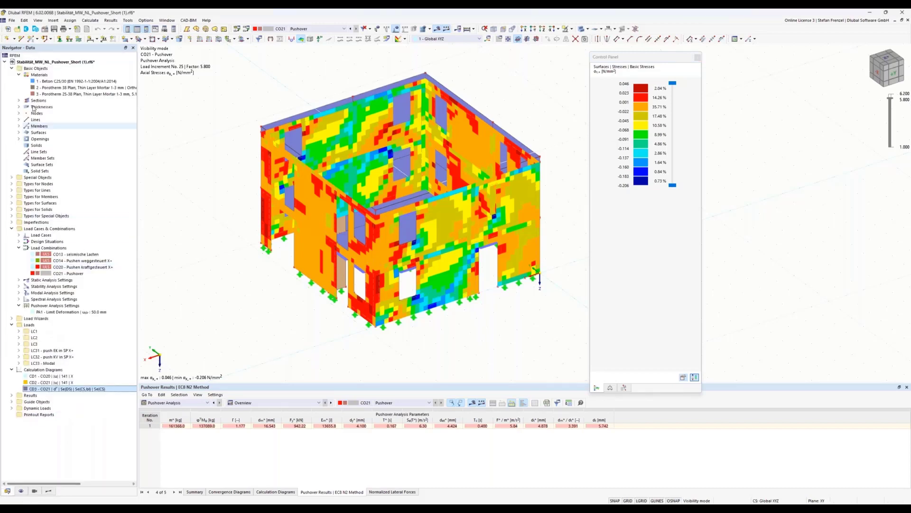
{"action": "right_click", "coordinate": [59, 88]}
{"action": "left_click", "coordinate": [103, 90]}
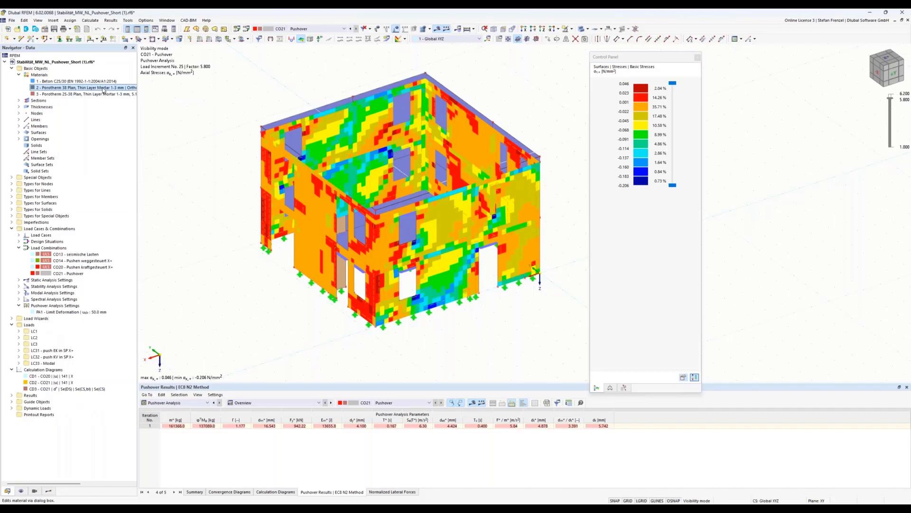
{"action": "left_click", "coordinate": [418, 146]}
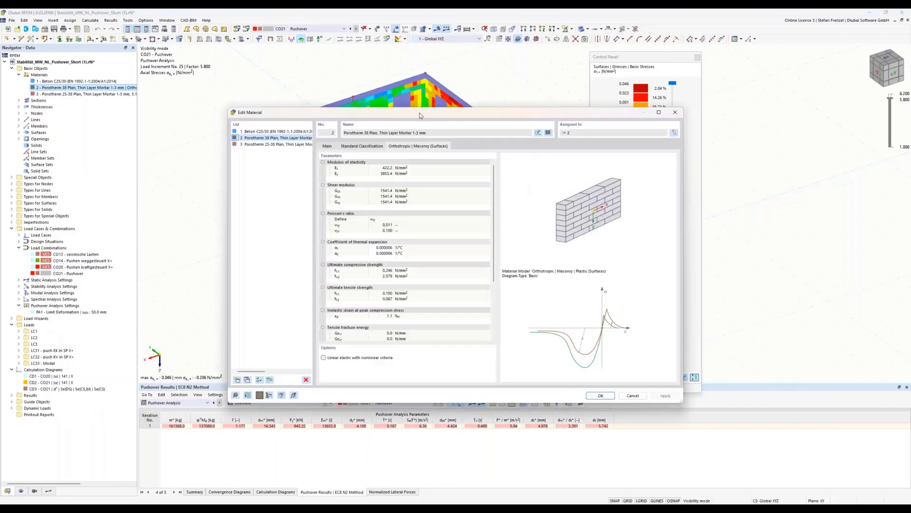
{"action": "left_click_drag", "start_coordinate": [420, 115], "coordinate": [235, 42]}
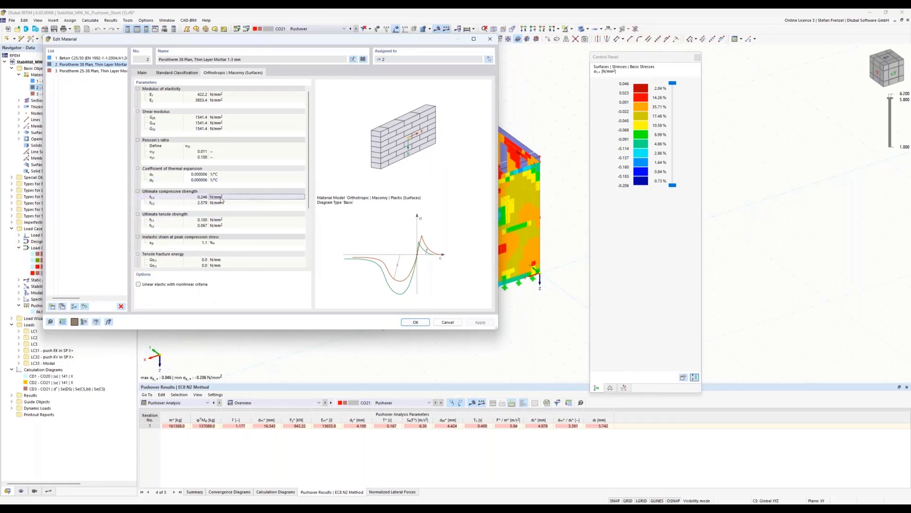
{"action": "left_click", "coordinate": [201, 199]}
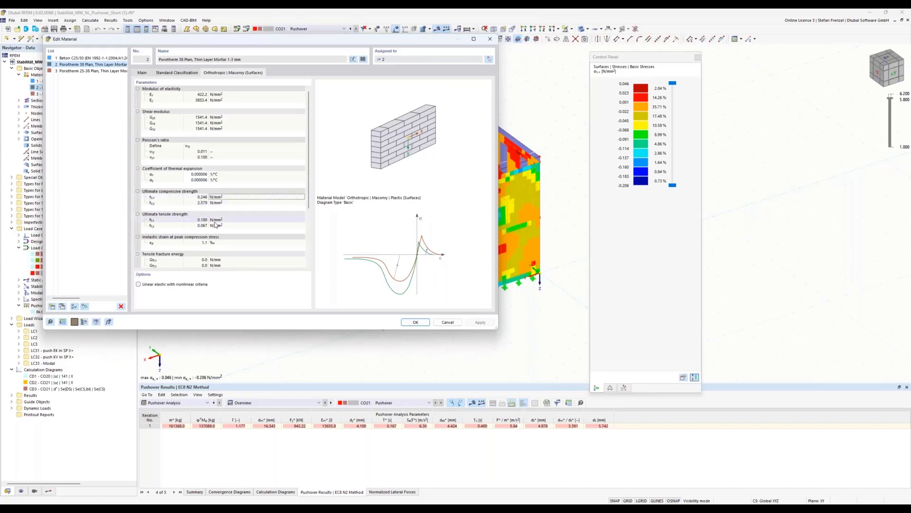
{"action": "left_click", "coordinate": [204, 222]}
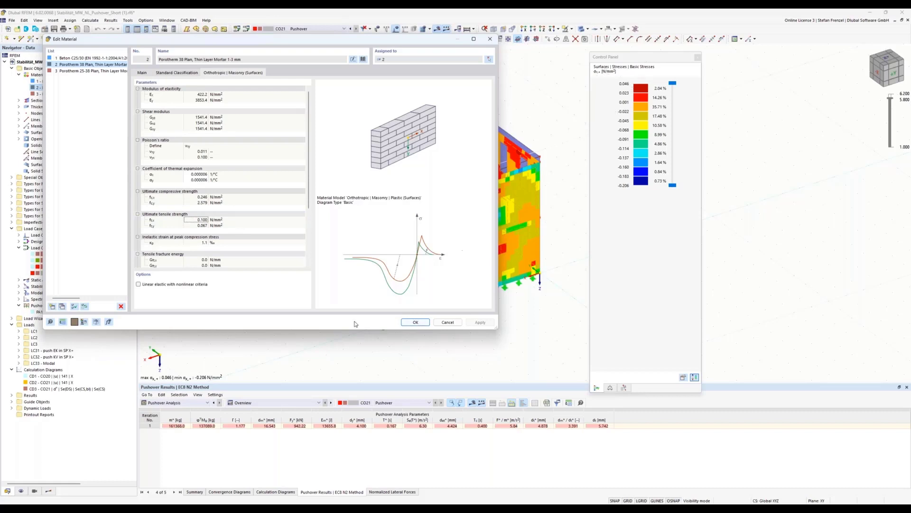
{"action": "left_click", "coordinate": [424, 322]}
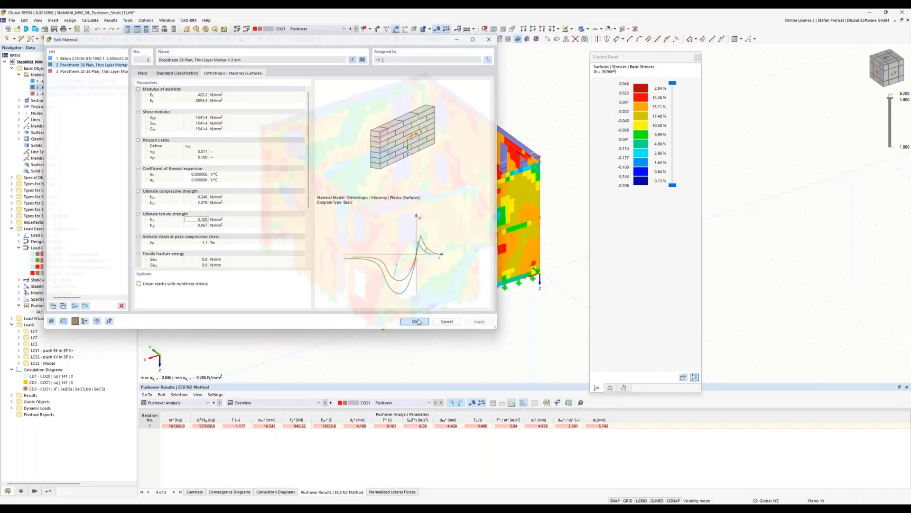
Step: Compare the basic axial stresses σy,+, σx,- and σy,- on the masonry walls at load increment 25
{"action": "left_click", "coordinate": [48, 491]}
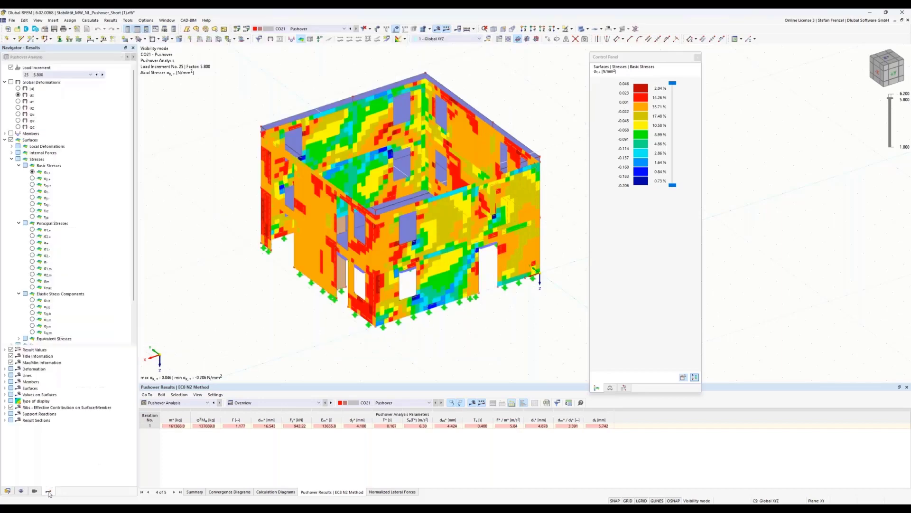
{"action": "left_click", "coordinate": [32, 178]}
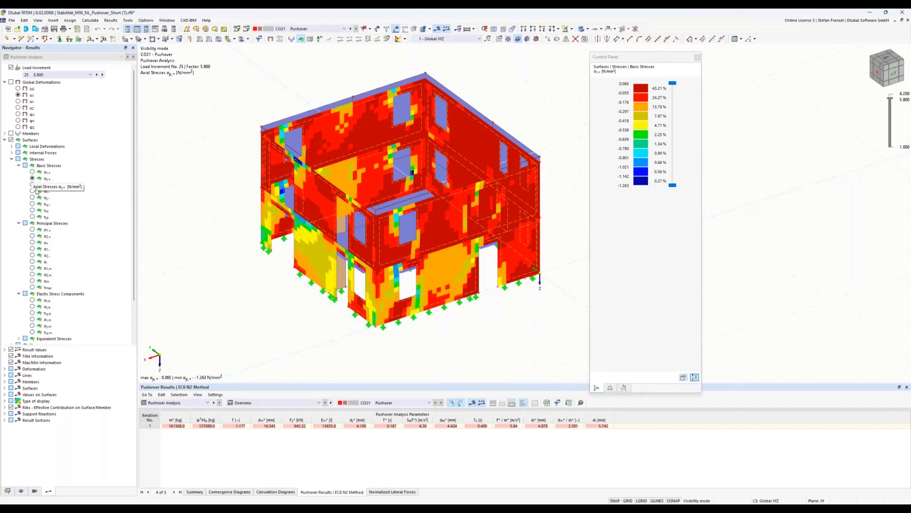
{"action": "left_click", "coordinate": [32, 193]}
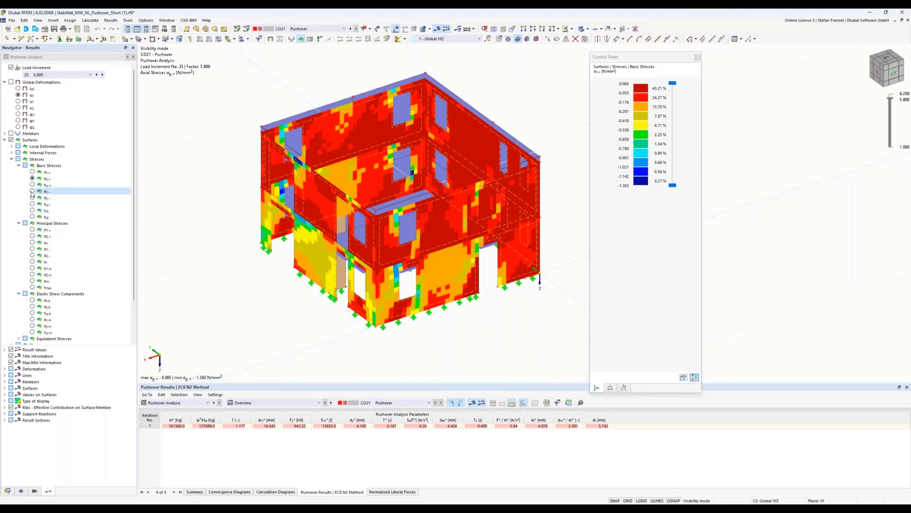
{"action": "left_click", "coordinate": [32, 192]}
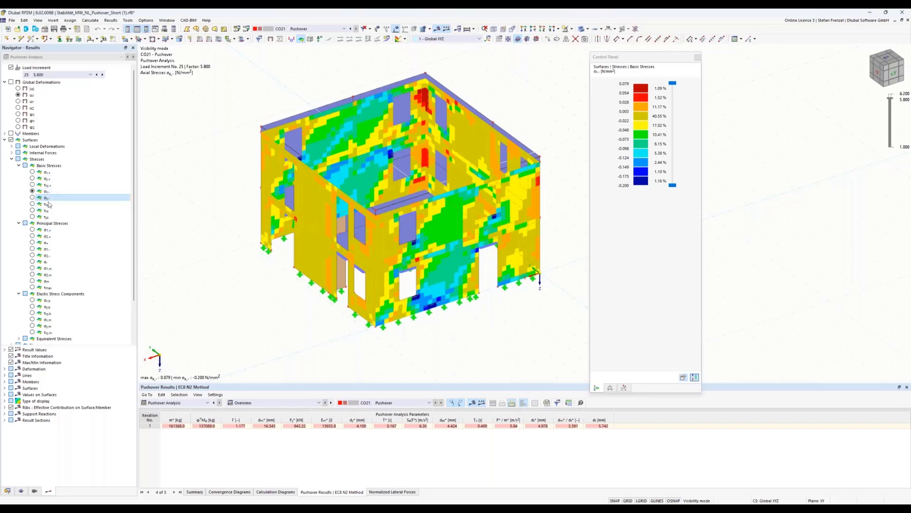
{"action": "left_click", "coordinate": [33, 197]}
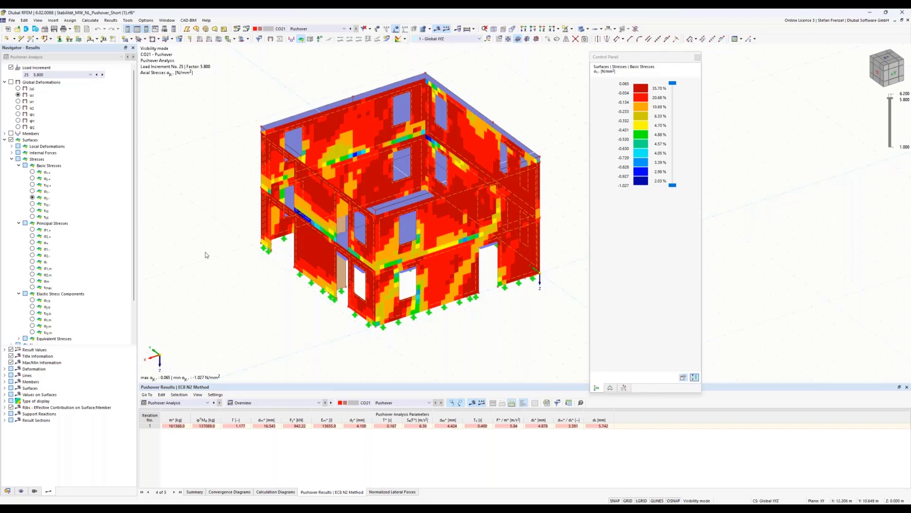
Step: Display the global displacements uX of the masonry building at load increment 27 with factor 6.200
{"action": "left_click", "coordinate": [11, 82]}
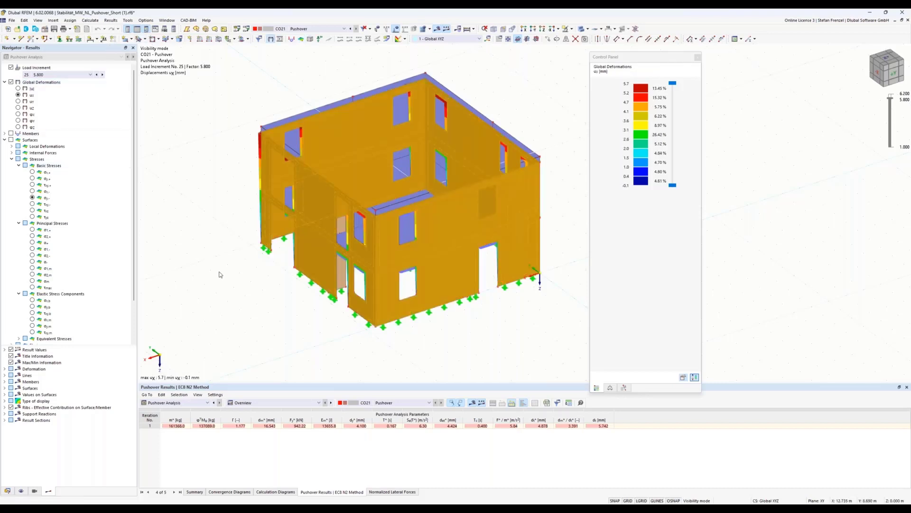
{"action": "left_click", "coordinate": [74, 75]}
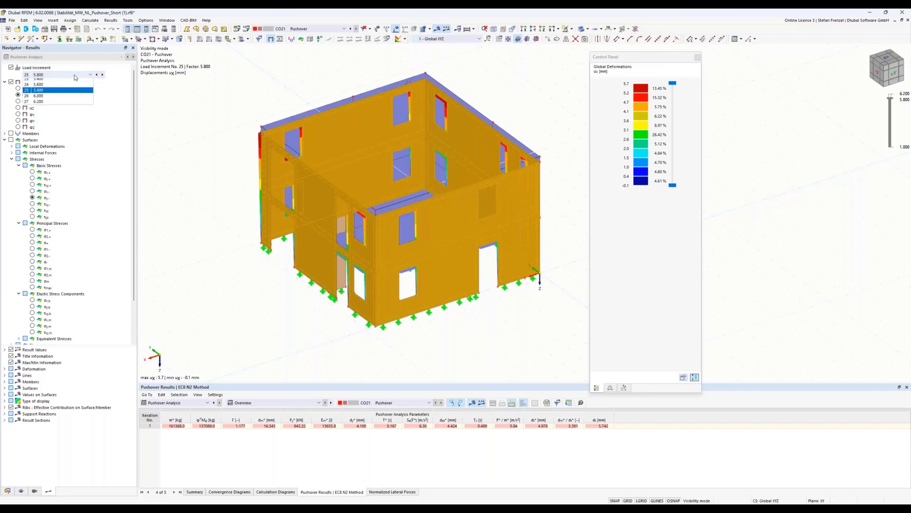
{"action": "left_click", "coordinate": [67, 229]}
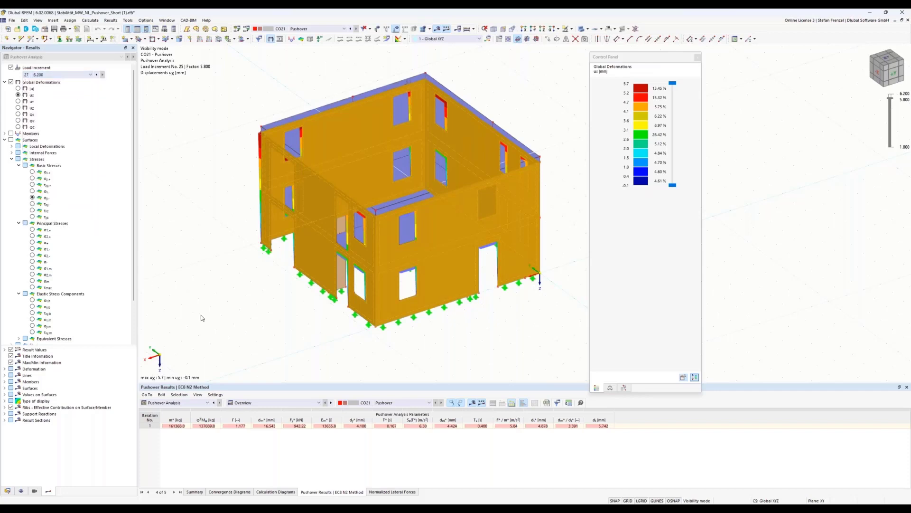
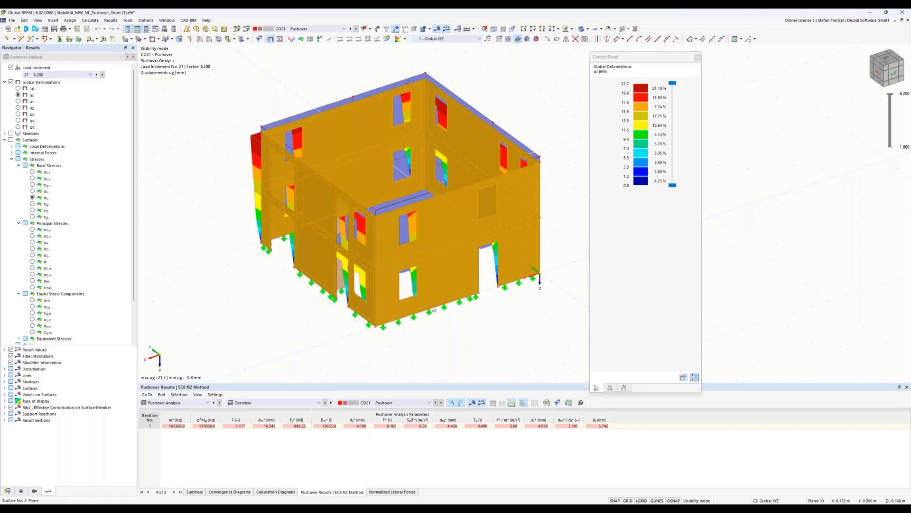
{"action": "mouse_move", "coordinate": [449, 293]}
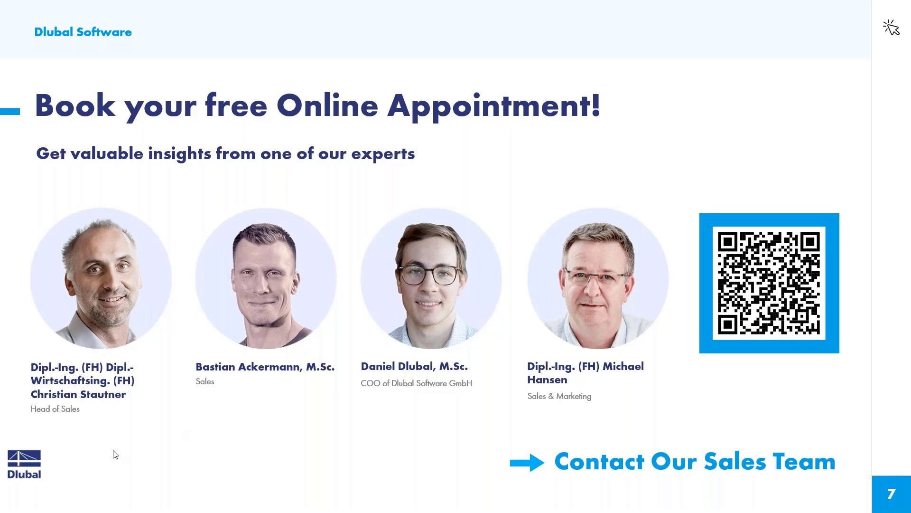
Step: Switch to Chrome and open the Webinars page among the events on the Dlubal website
{"action": "key", "text": "alt+Tab"}
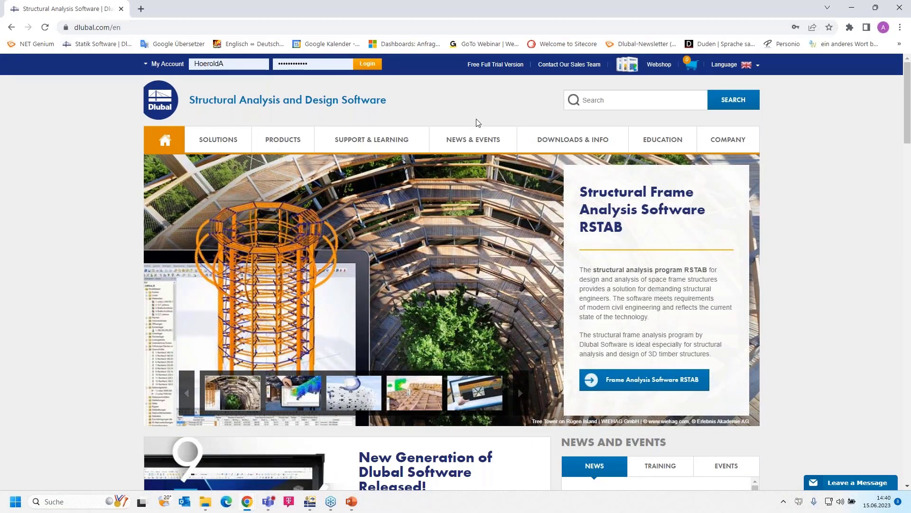
{"action": "mouse_move", "coordinate": [465, 138]}
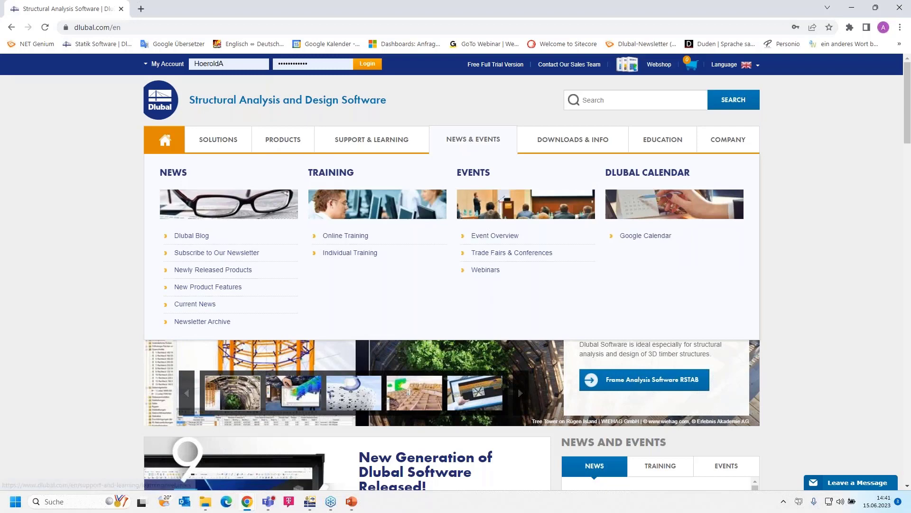
{"action": "left_click", "coordinate": [486, 270]}
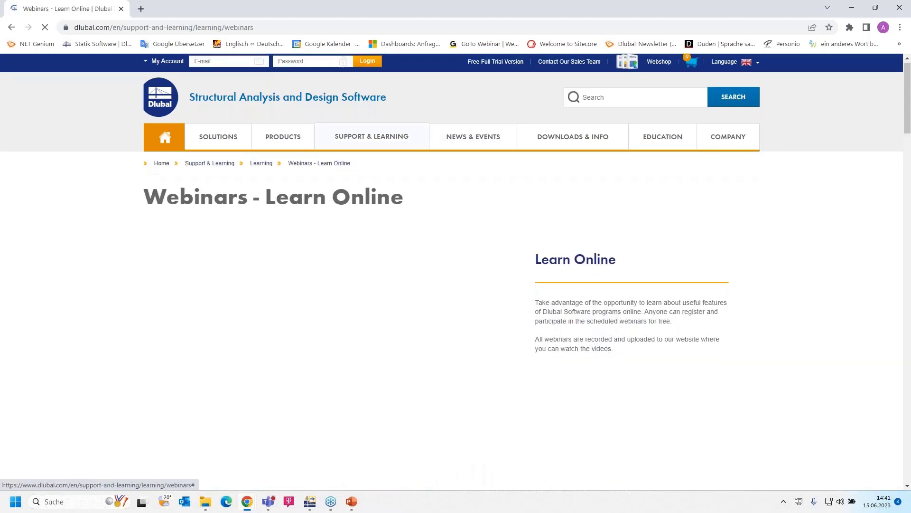
Step: Look through the list of upcoming webinars, from the pushover analysis introduction to the July 2023 support questions session
{"action": "scroll", "coordinate": [487, 274], "scroll_direction": "down", "scroll_amount": 10}
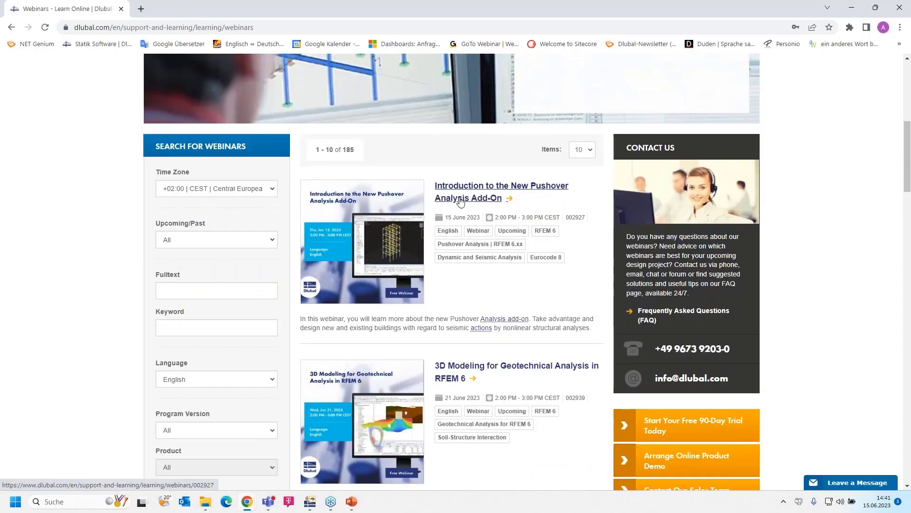
{"action": "scroll", "coordinate": [472, 224], "scroll_direction": "down", "scroll_amount": 2}
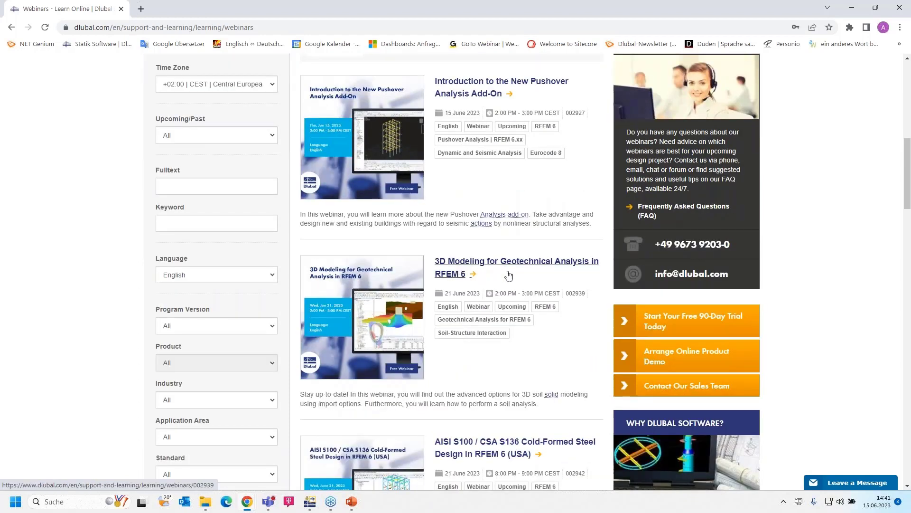
{"action": "scroll", "coordinate": [509, 276], "scroll_direction": "down", "scroll_amount": 1}
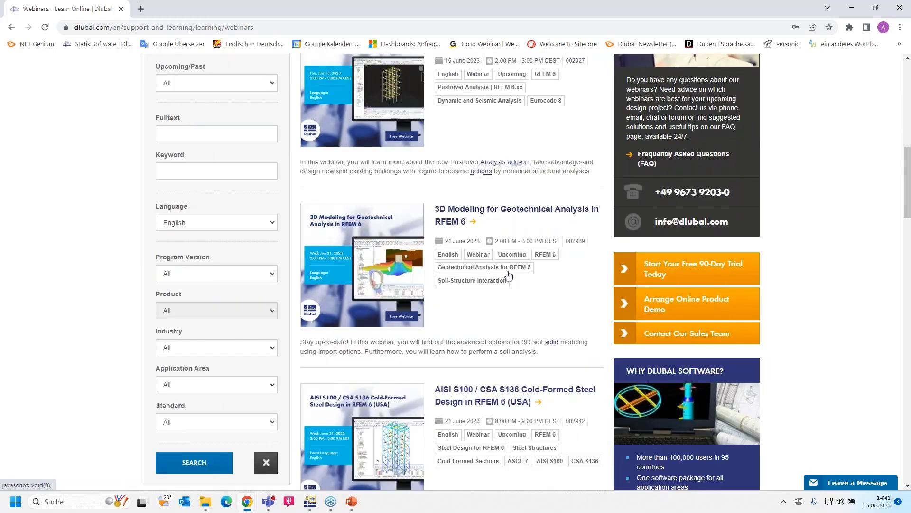
{"action": "scroll", "coordinate": [508, 276], "scroll_direction": "down", "scroll_amount": 2}
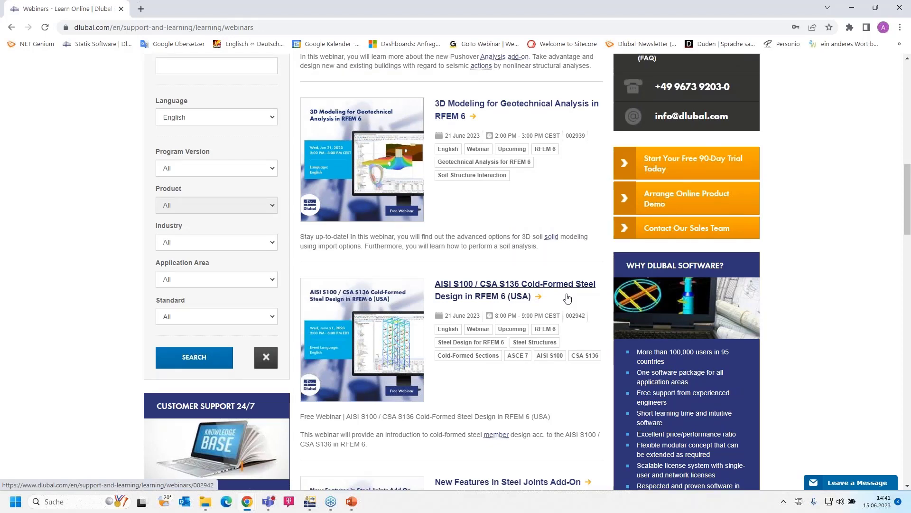
{"action": "scroll", "coordinate": [568, 298], "scroll_direction": "down", "scroll_amount": 5}
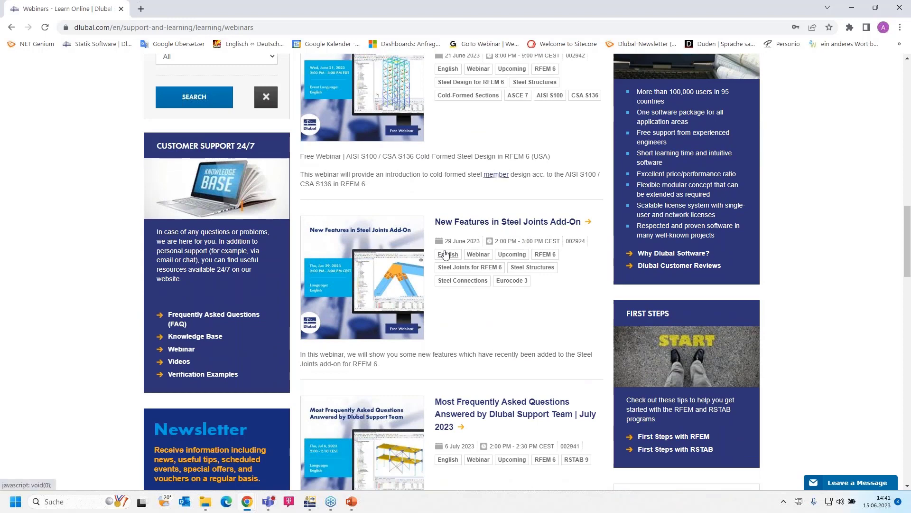
{"action": "scroll", "coordinate": [473, 256], "scroll_direction": "down", "scroll_amount": 3}
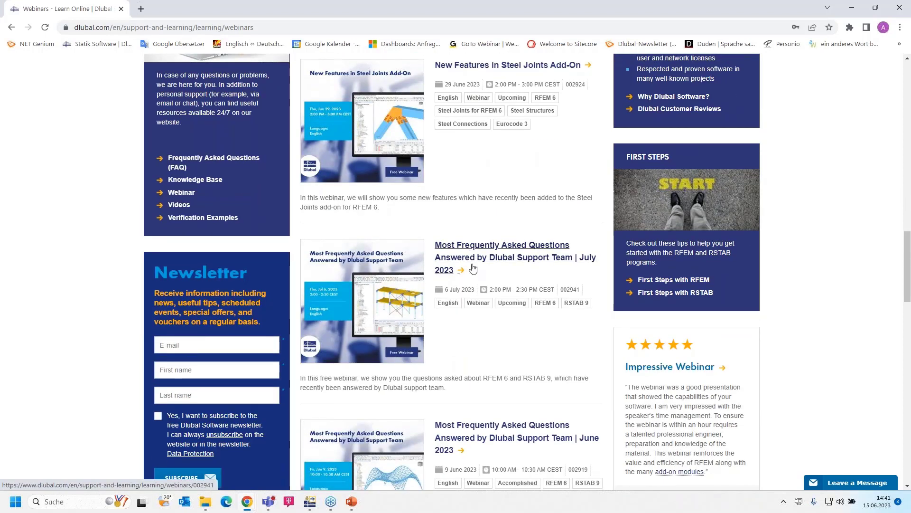
{"action": "scroll", "coordinate": [473, 269], "scroll_direction": "up", "scroll_amount": 12}
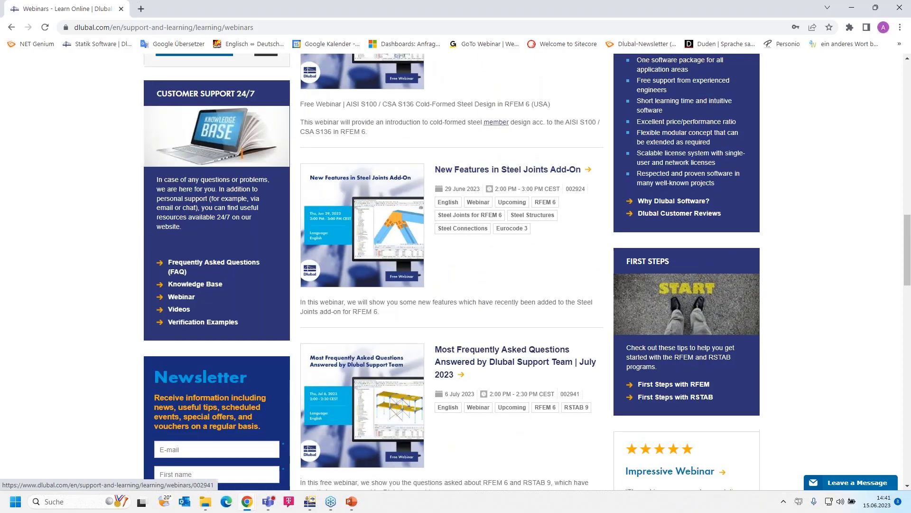
{"action": "scroll", "coordinate": [468, 285], "scroll_direction": "up", "scroll_amount": 3}
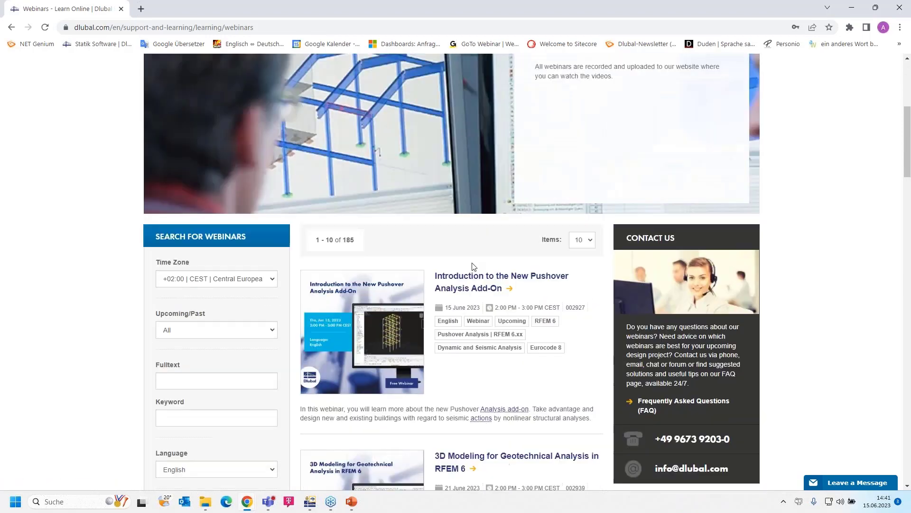
Step: Open the webinar "Introduction to the New Pushover Analysis Add-On" and examine its content, presentation slides, links, videos and models to download
{"action": "left_click", "coordinate": [466, 293]}
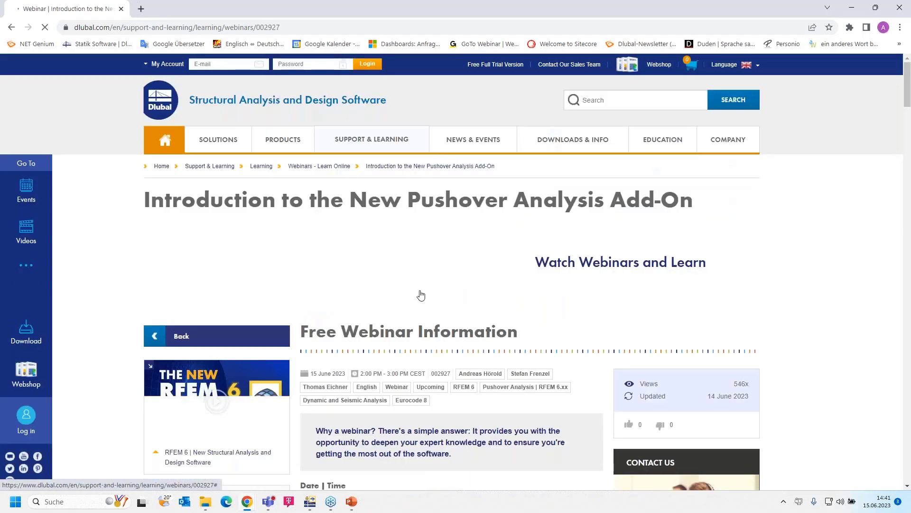
{"action": "scroll", "coordinate": [455, 270], "scroll_direction": "down", "scroll_amount": 2}
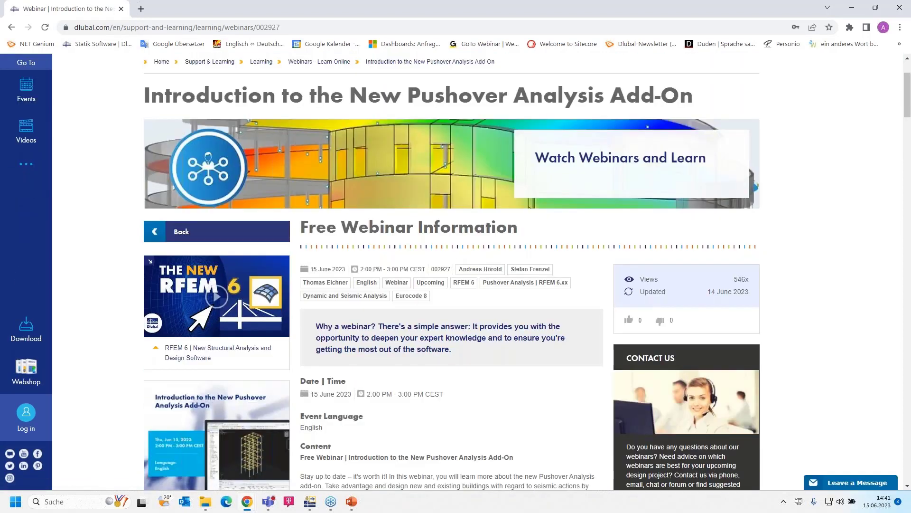
{"action": "scroll", "coordinate": [456, 271], "scroll_direction": "down", "scroll_amount": 1}
{"action": "scroll", "coordinate": [455, 271], "scroll_direction": "down", "scroll_amount": 2}
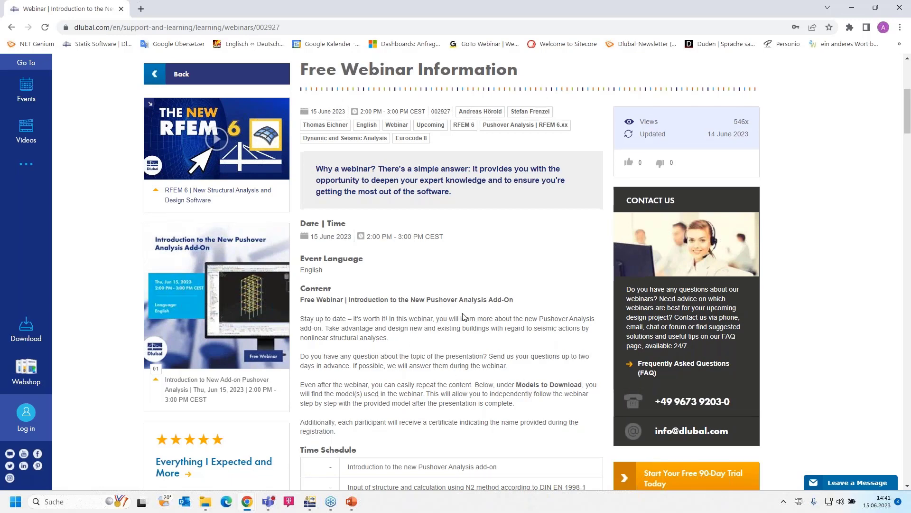
{"action": "scroll", "coordinate": [464, 317], "scroll_direction": "down", "scroll_amount": 2}
{"action": "scroll", "coordinate": [460, 288], "scroll_direction": "down", "scroll_amount": 10}
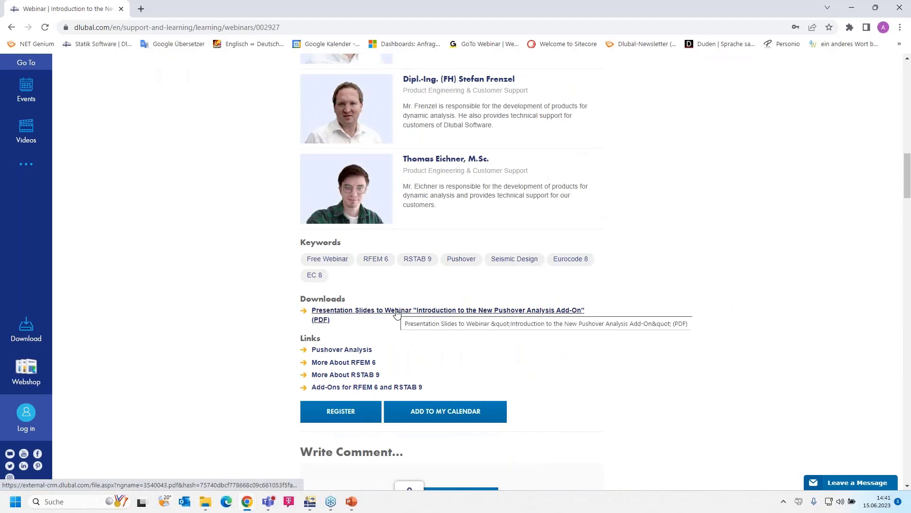
{"action": "scroll", "coordinate": [427, 332], "scroll_direction": "down", "scroll_amount": 1}
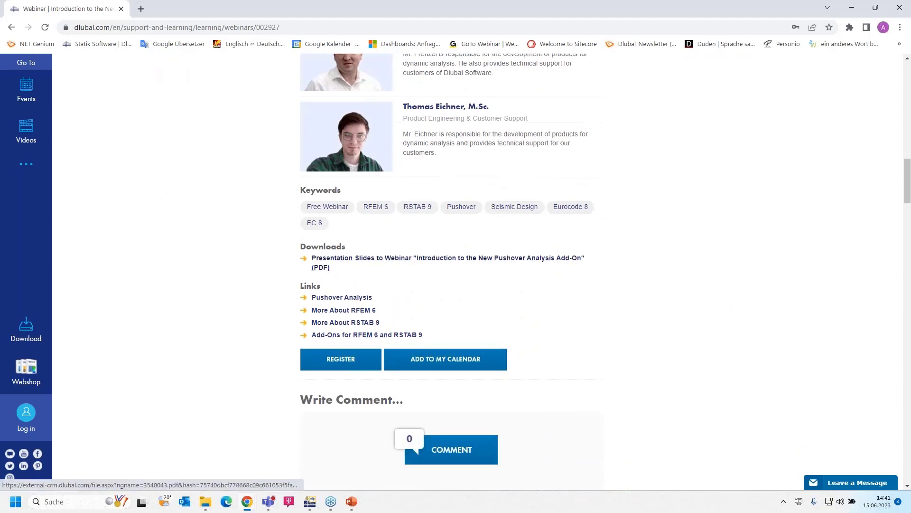
{"action": "scroll", "coordinate": [418, 299], "scroll_direction": "down", "scroll_amount": 3}
{"action": "scroll", "coordinate": [418, 298], "scroll_direction": "down", "scroll_amount": 15}
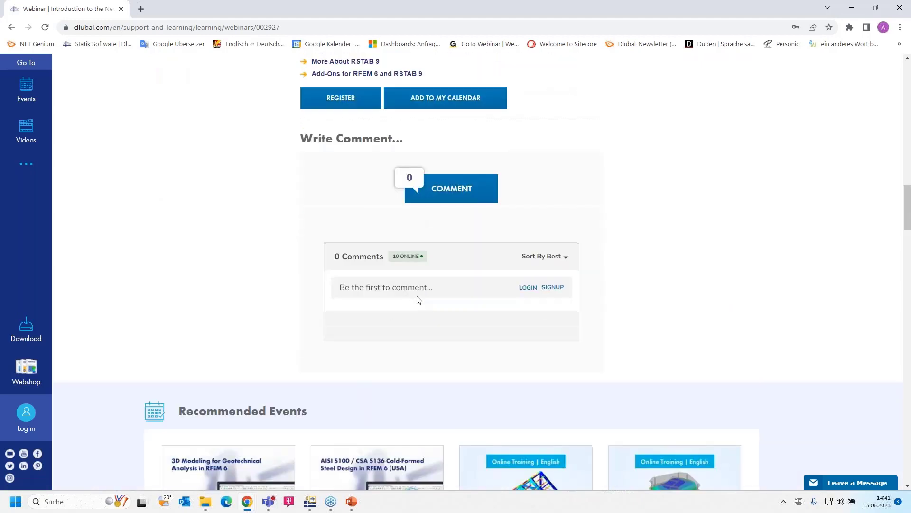
{"action": "scroll", "coordinate": [418, 298], "scroll_direction": "down", "scroll_amount": 1}
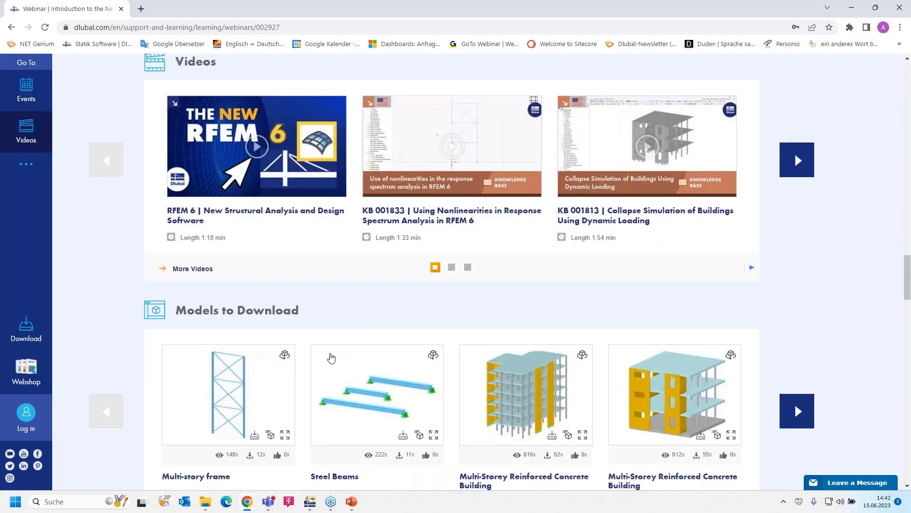
{"action": "scroll", "coordinate": [331, 358], "scroll_direction": "up", "scroll_amount": 20}
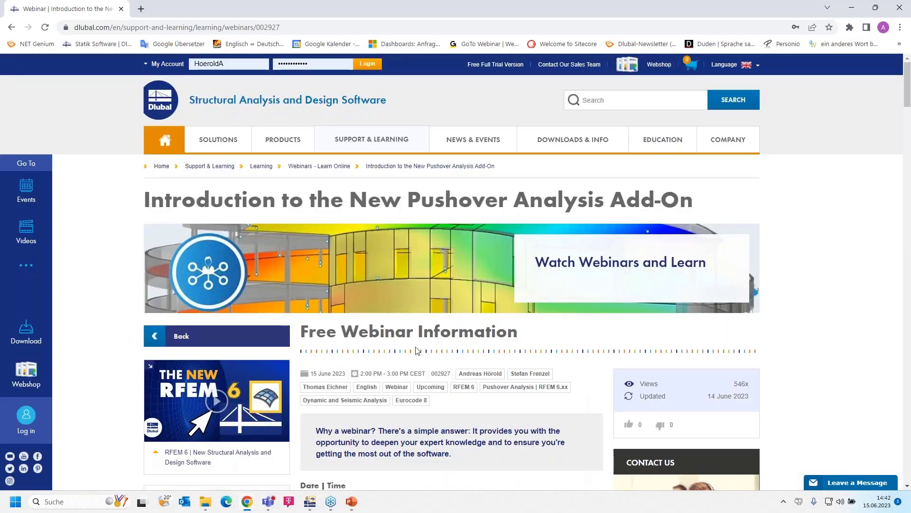